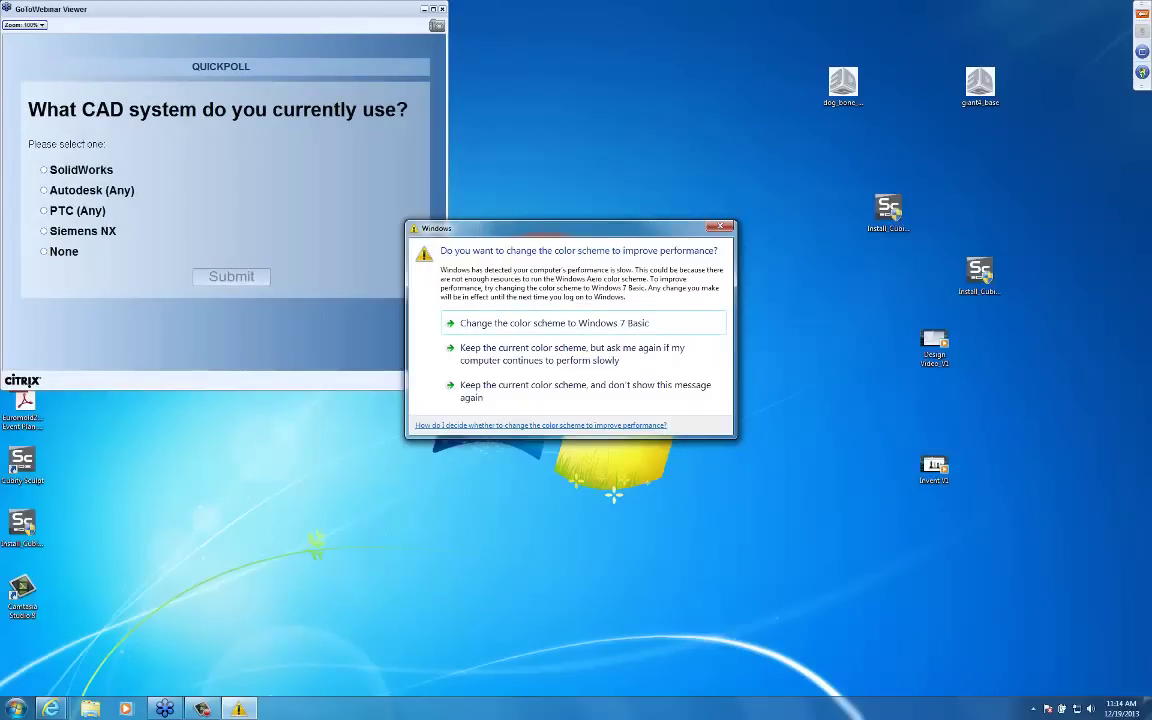
- Dismiss the Windows colour-scheme warning so the presenter's webcam feed appears
{"action": "left_click", "coordinate": [720, 227]}
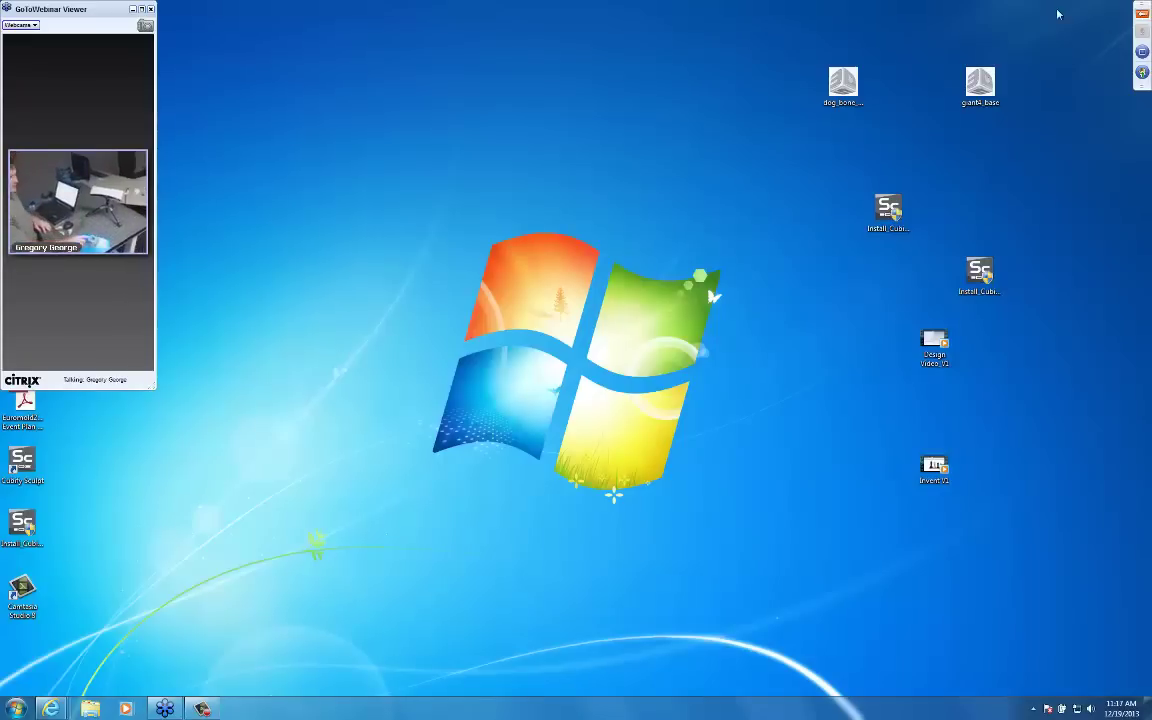
- View the presenter's webcam fullscreen, then return to the shared SolidWorks screen
{"action": "left_click", "coordinate": [141, 12]}
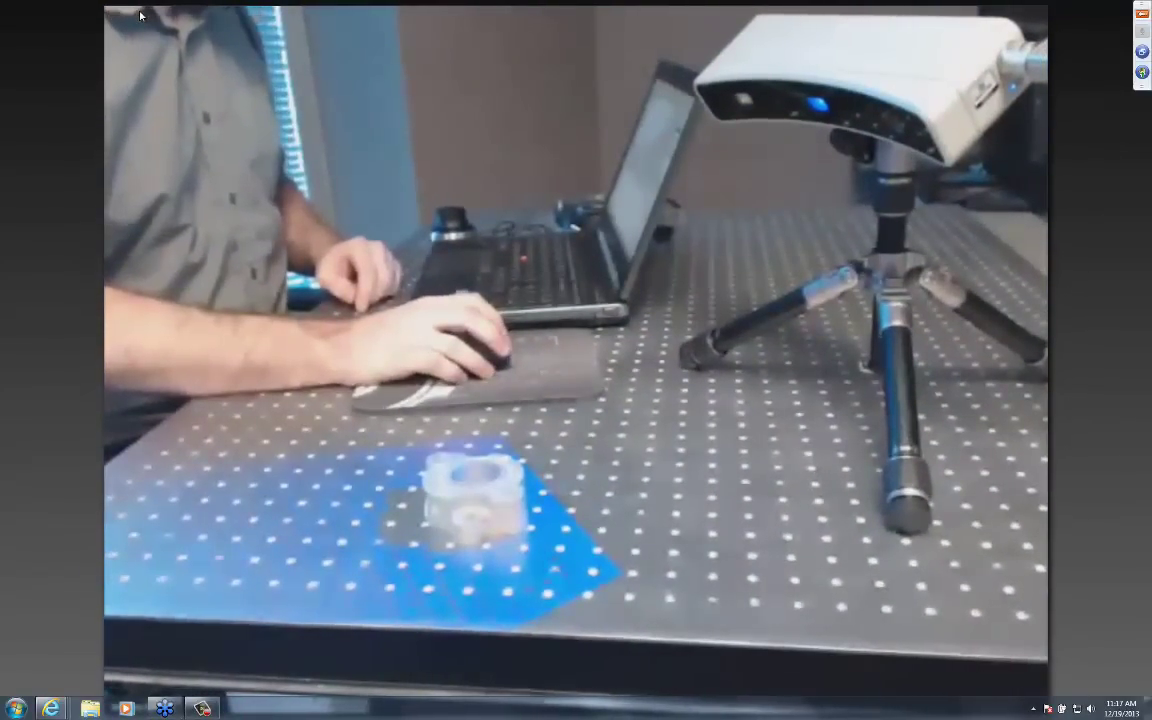
{"action": "left_click", "coordinate": [141, 14]}
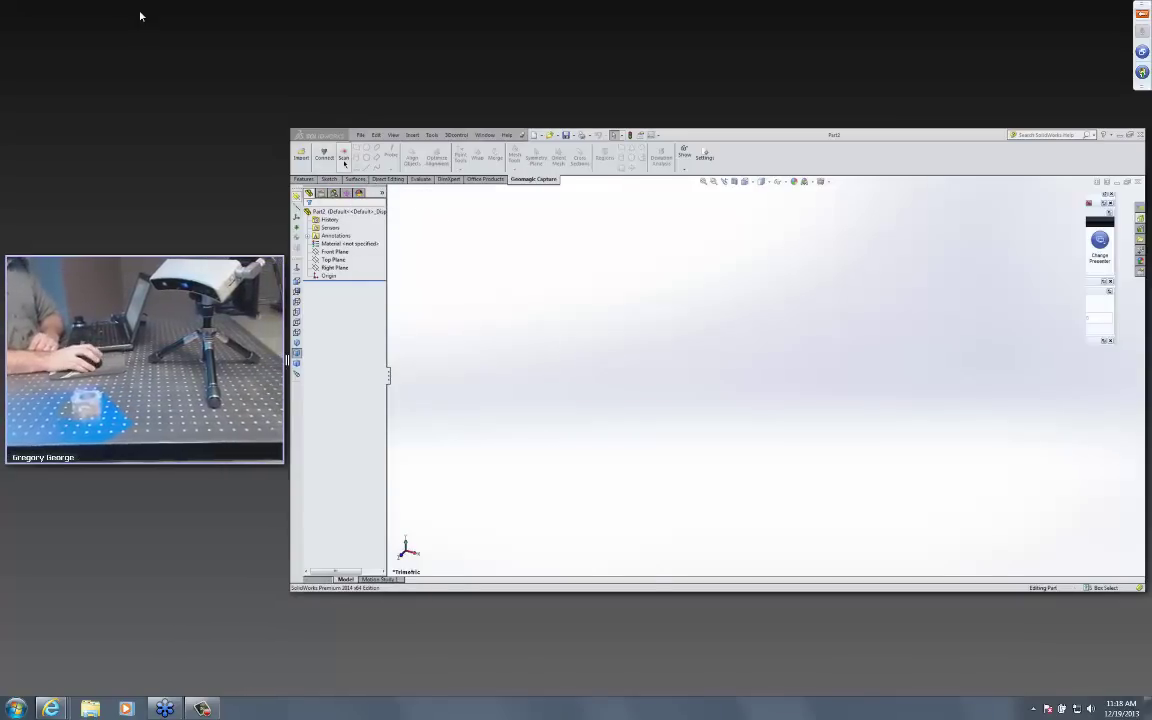
- Start a scan session and review the scanner settings: Auto Align, Target alignment, High resolution
{"action": "left_click", "coordinate": [344, 160]}
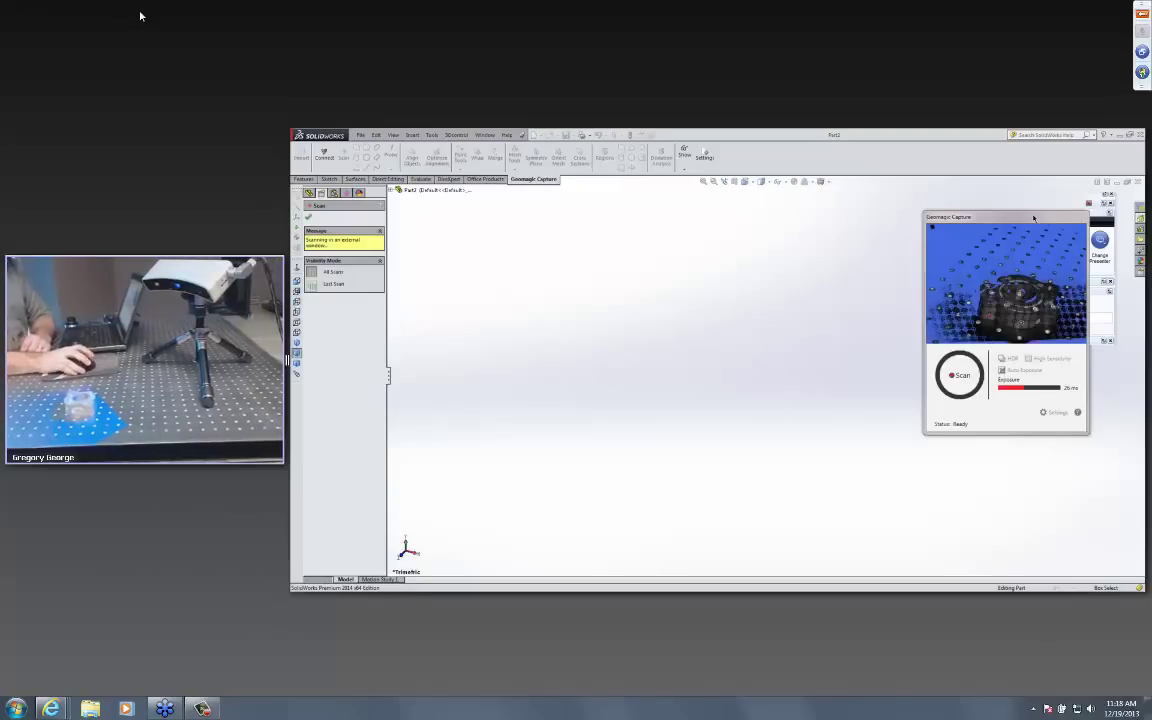
{"action": "left_click_drag", "start_coordinate": [1034, 217], "coordinate": [1012, 218]}
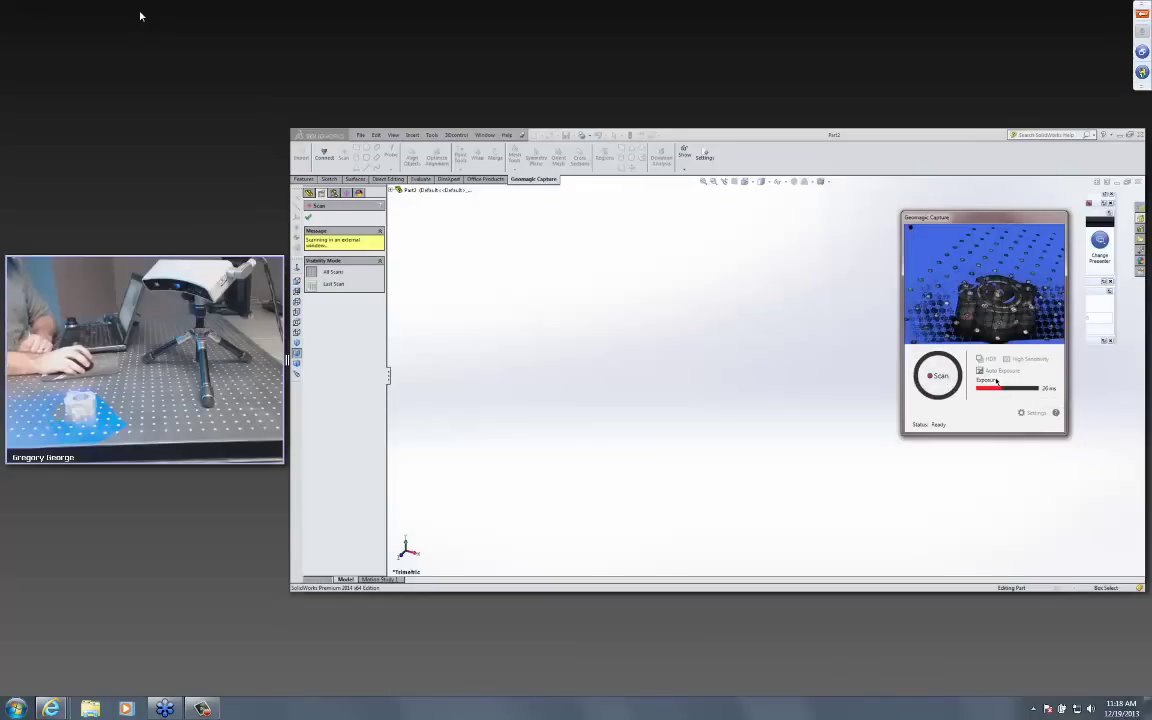
{"action": "left_click", "coordinate": [1033, 413]}
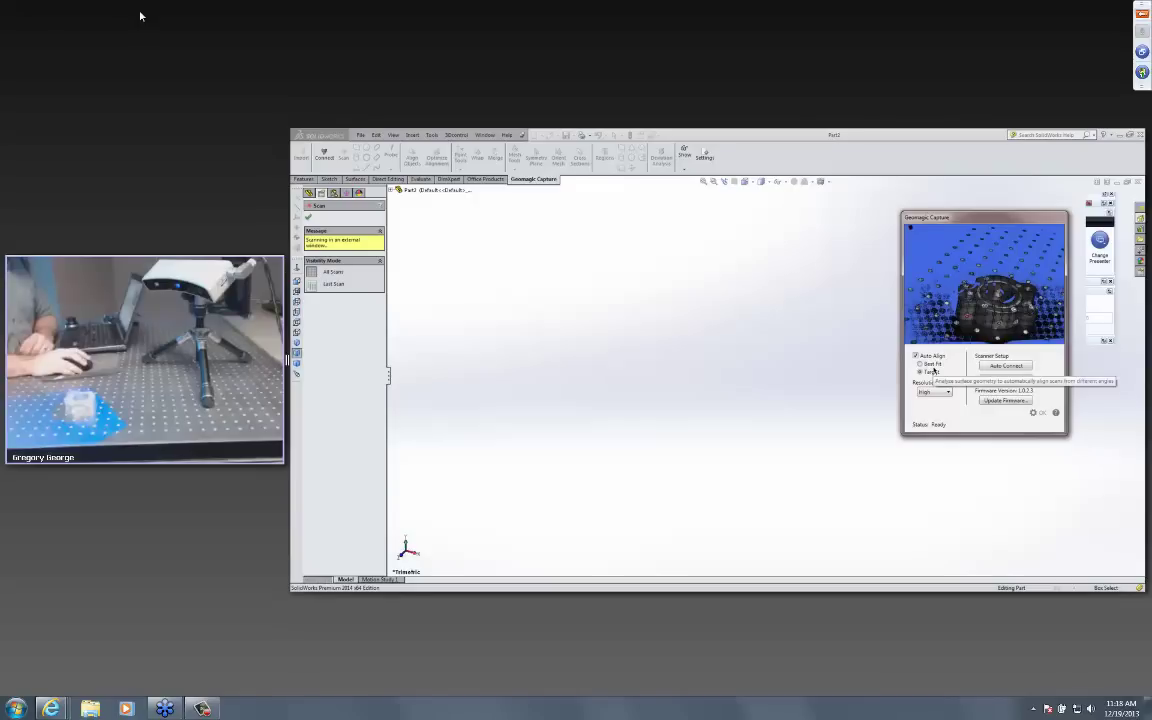
{"action": "left_click", "coordinate": [1038, 413]}
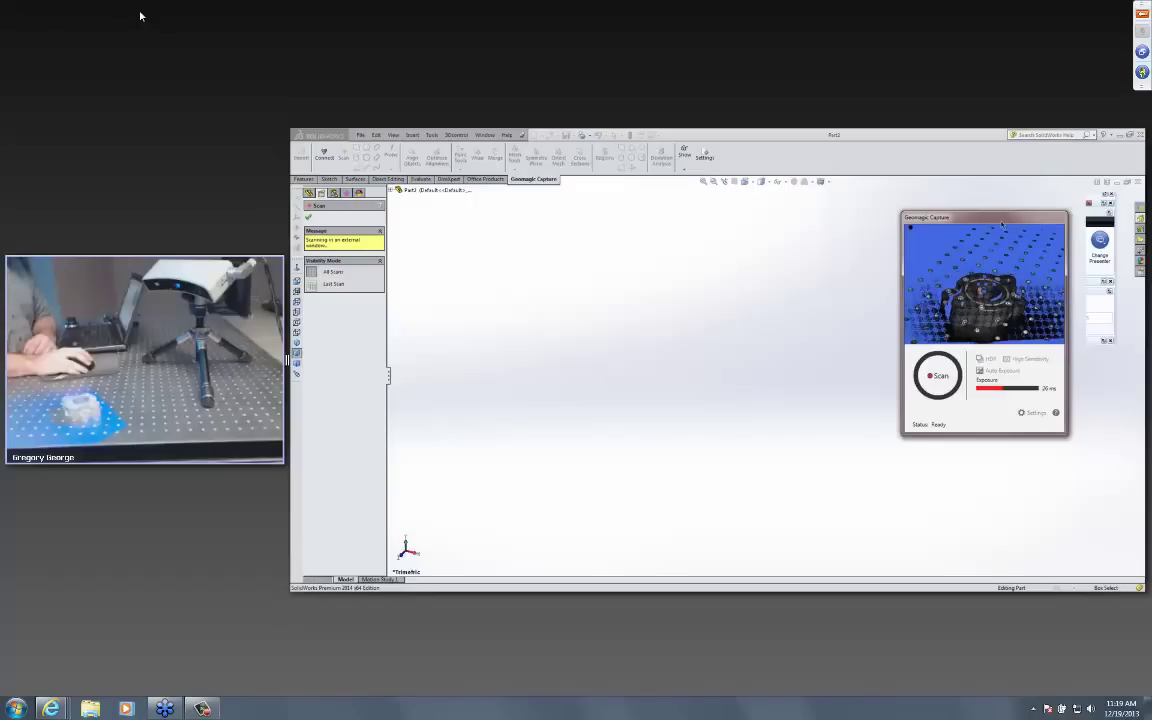
- Capture two scans of the flange, orbiting the resulting mesh between captures
{"action": "left_click_drag", "start_coordinate": [998, 223], "coordinate": [985, 213]}
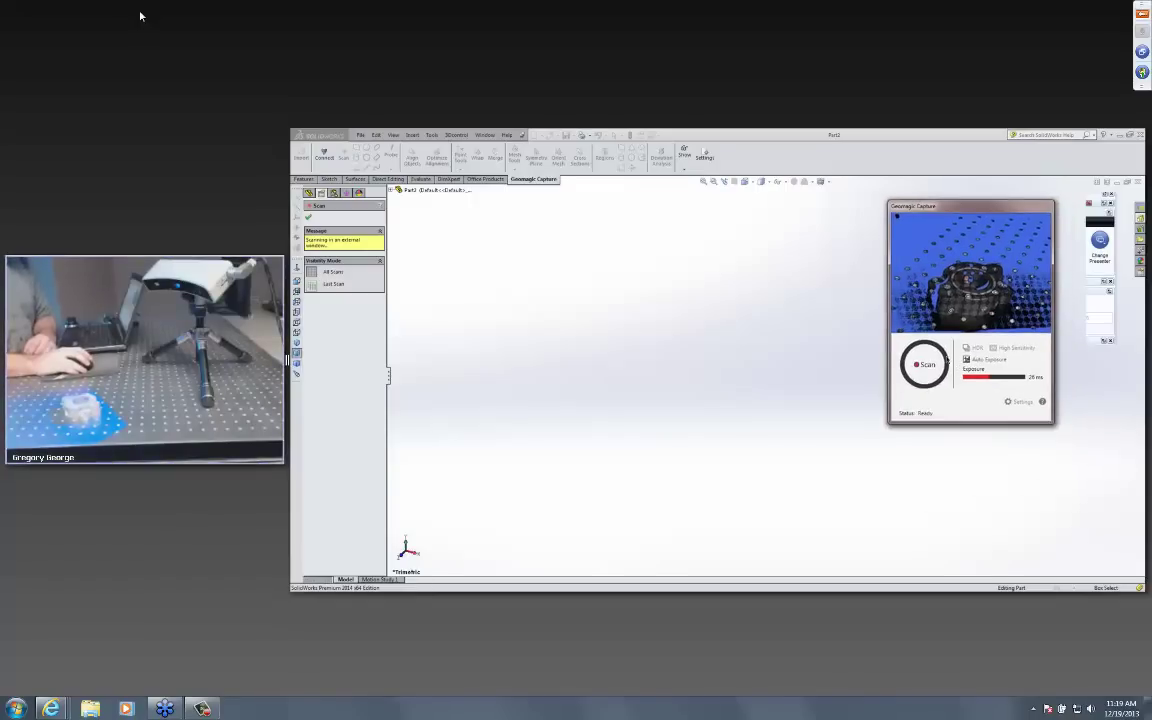
{"action": "left_click", "coordinate": [927, 365]}
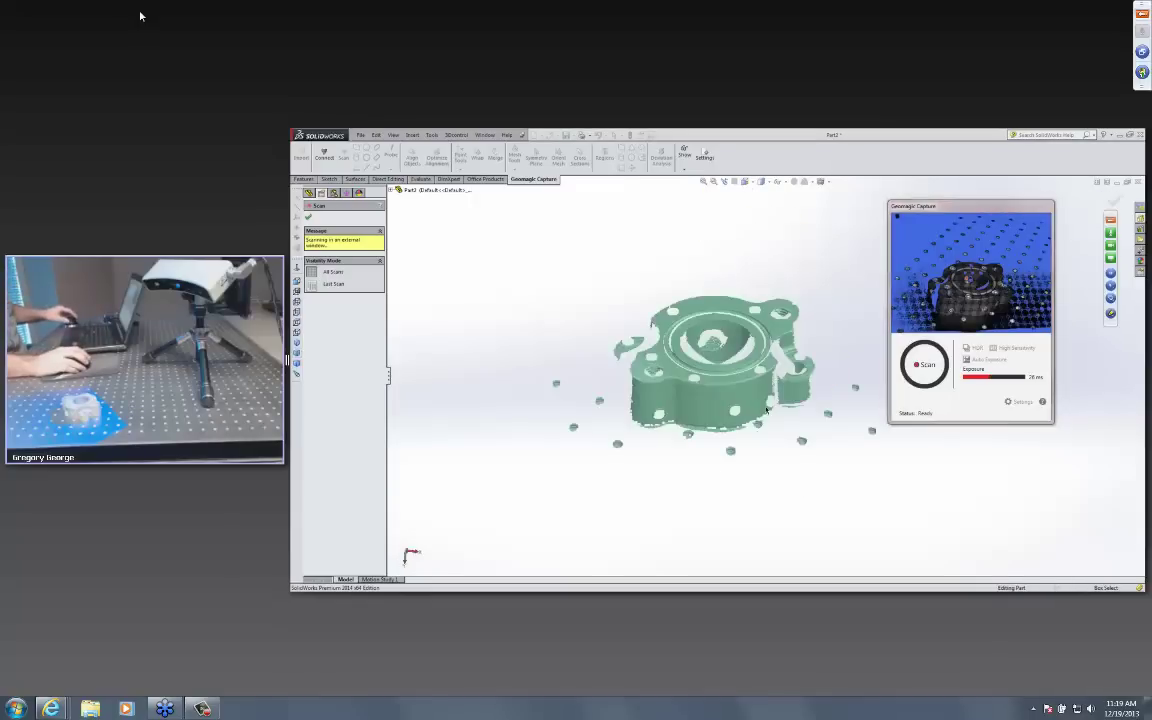
{"action": "scroll", "coordinate": [766, 410], "scroll_direction": "down", "scroll_amount": 3}
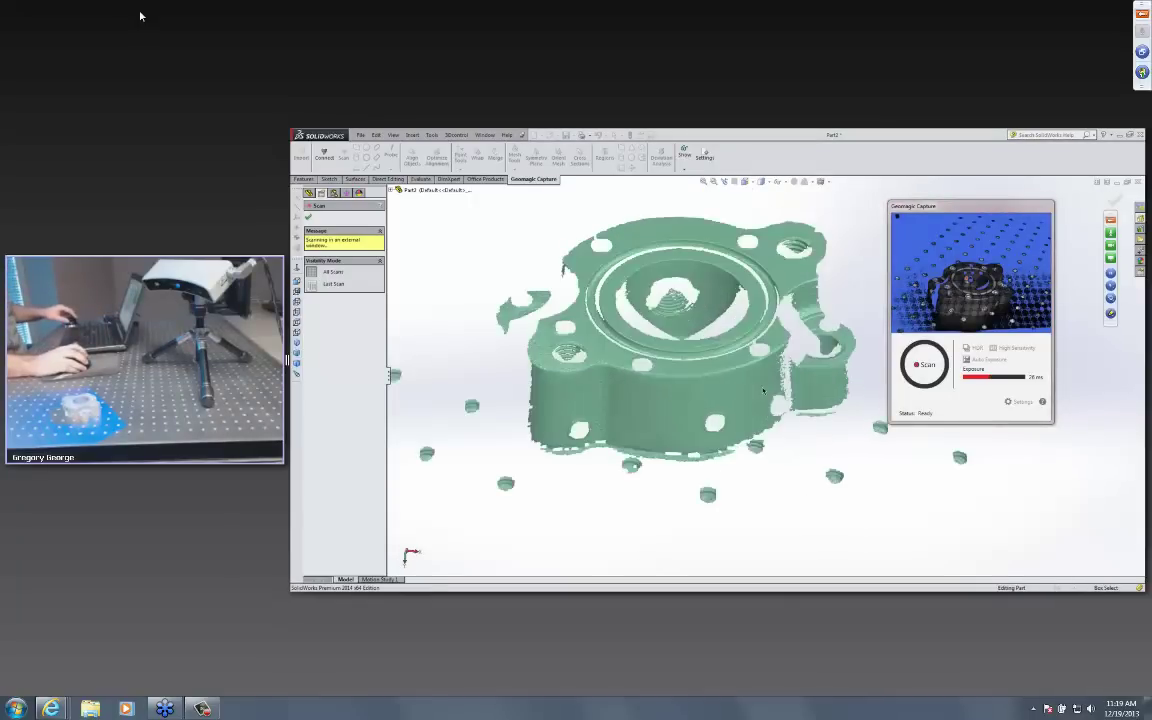
{"action": "middle_click_drag", "start_coordinate": [763, 391], "coordinate": [627, 332]}
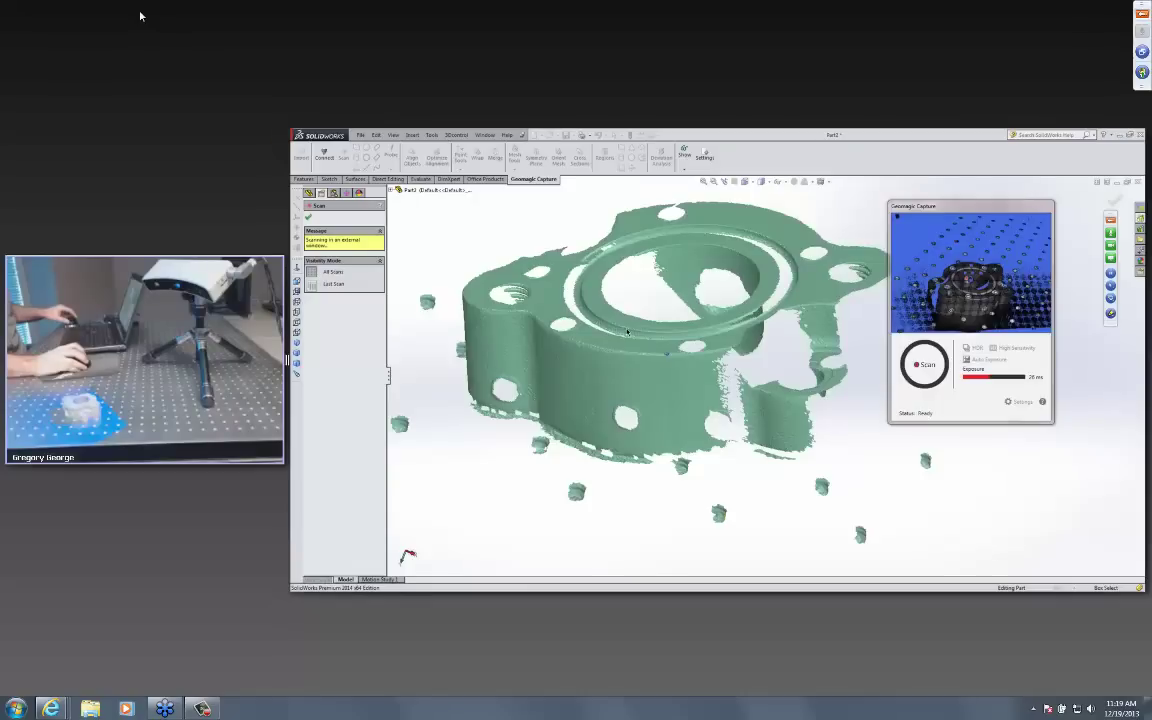
{"action": "scroll", "coordinate": [627, 332], "scroll_direction": "down", "scroll_amount": 3}
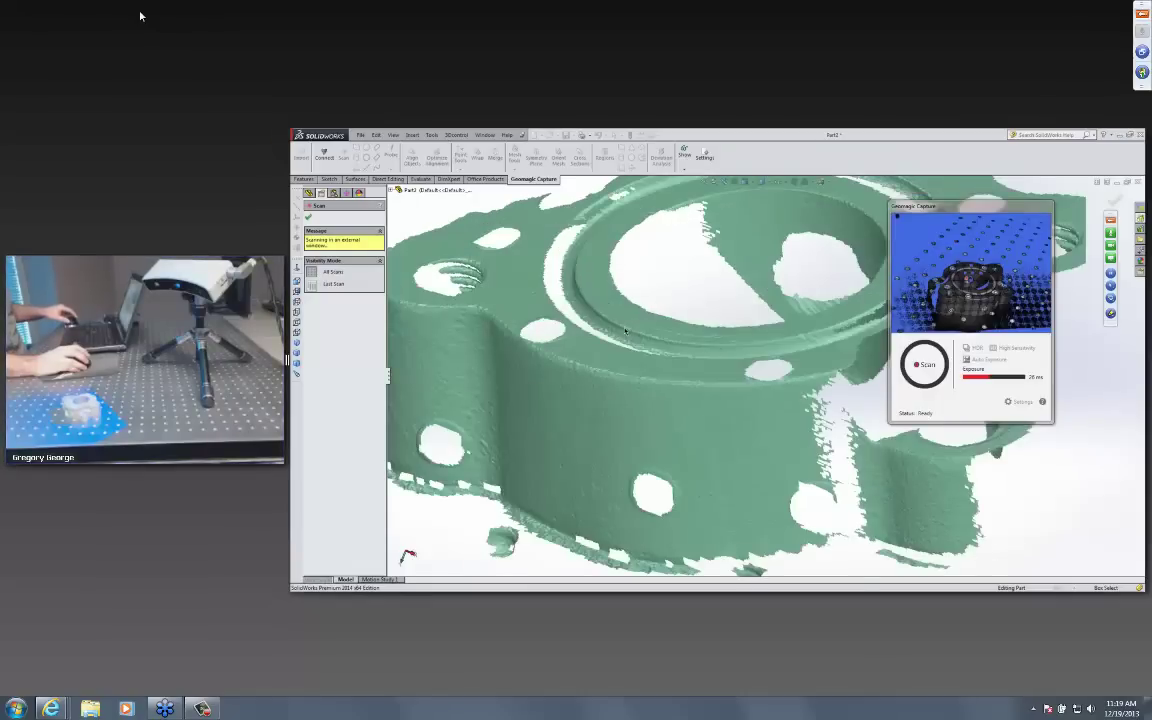
{"action": "scroll", "coordinate": [641, 343], "scroll_direction": "up", "scroll_amount": 5}
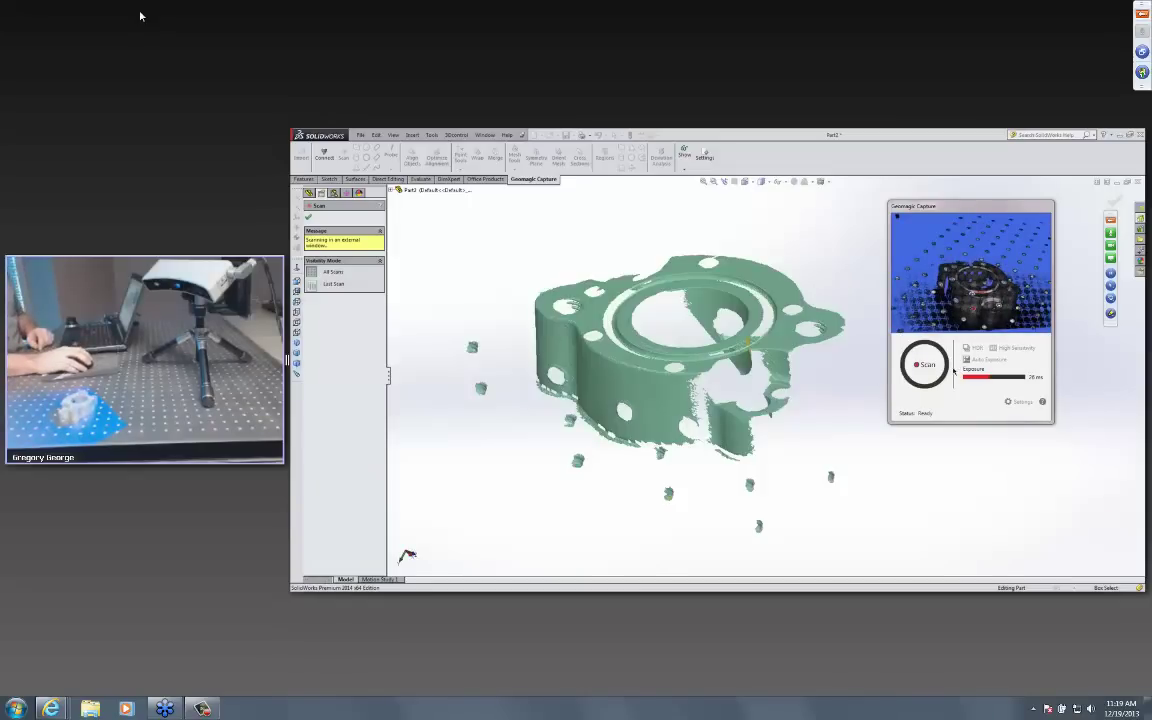
{"action": "left_click", "coordinate": [950, 369]}
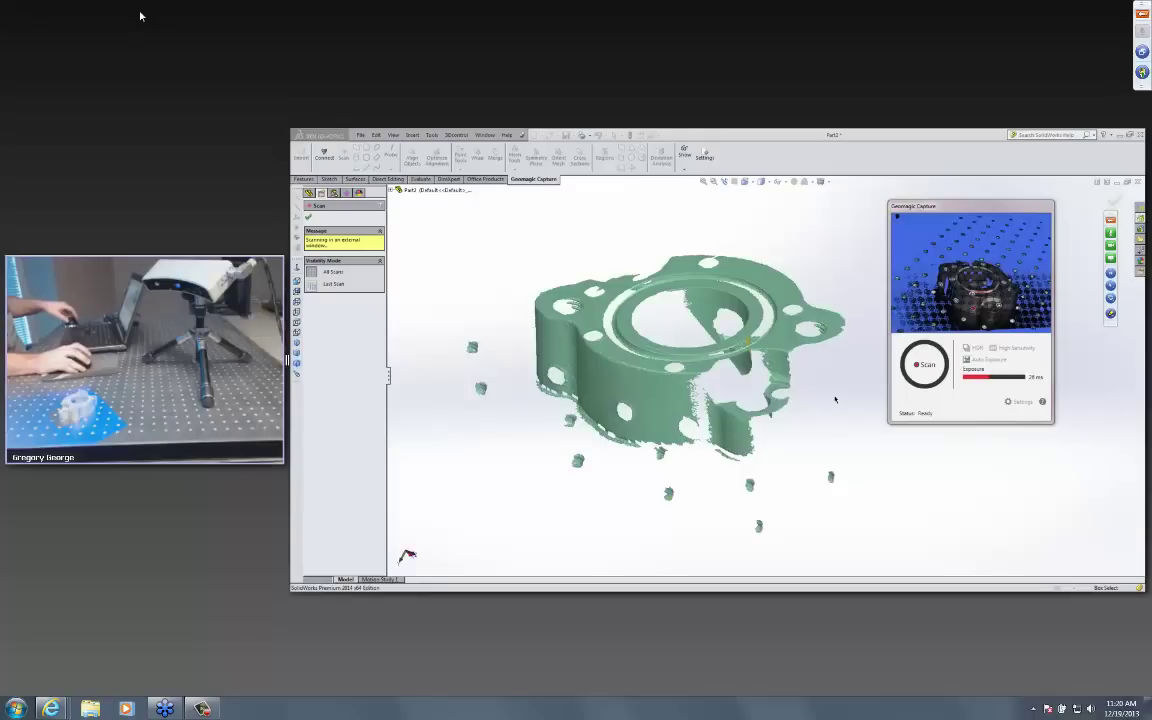
- Capture a third flange scan and inspect the combined mesh from top and tilted views
{"action": "middle_click_drag", "start_coordinate": [822, 396], "coordinate": [796, 390]}
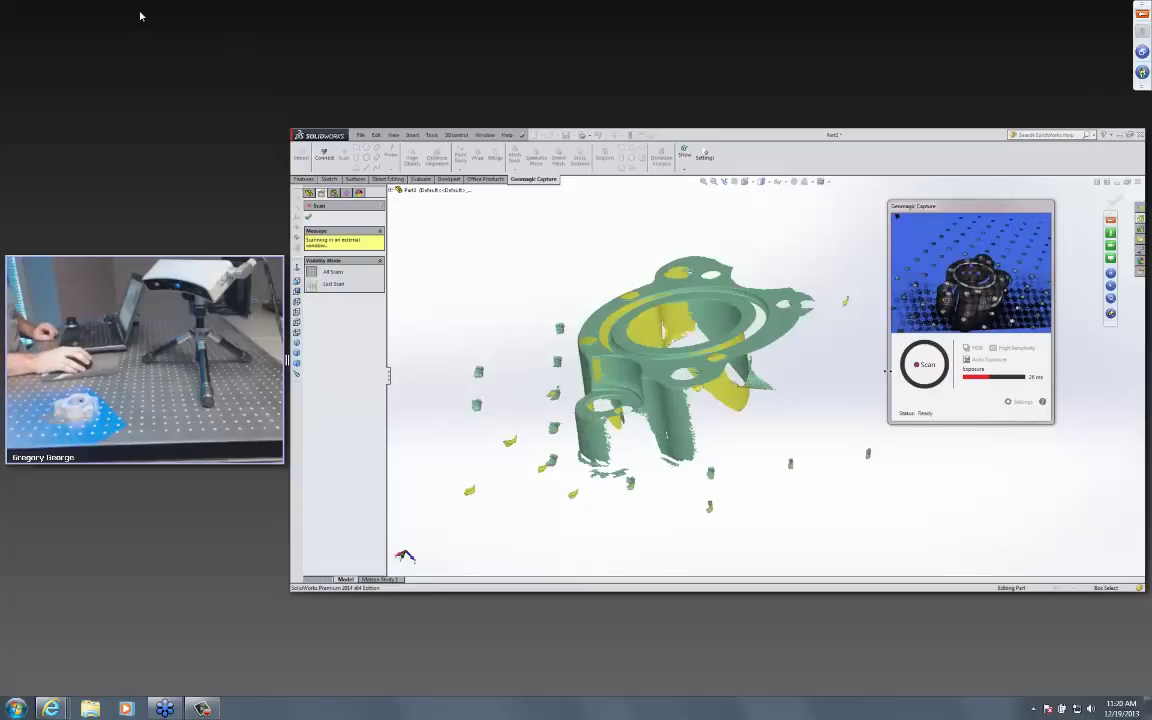
{"action": "left_click", "coordinate": [924, 364]}
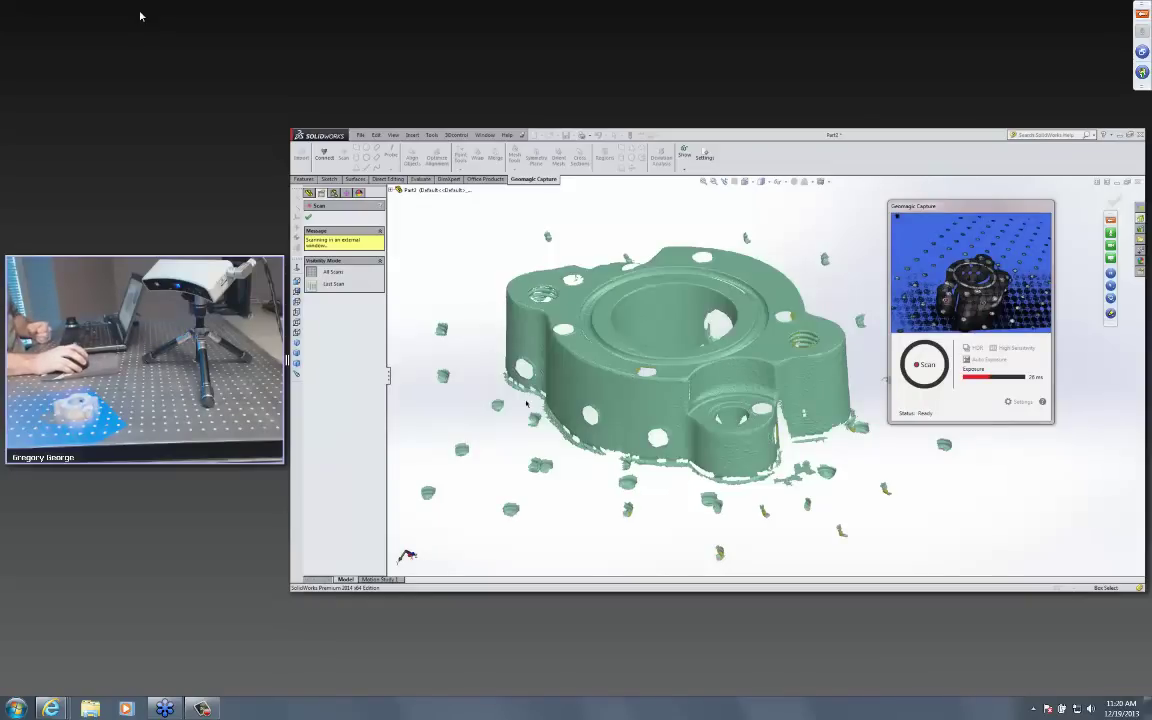
{"action": "key", "text": "ctrl+5"}
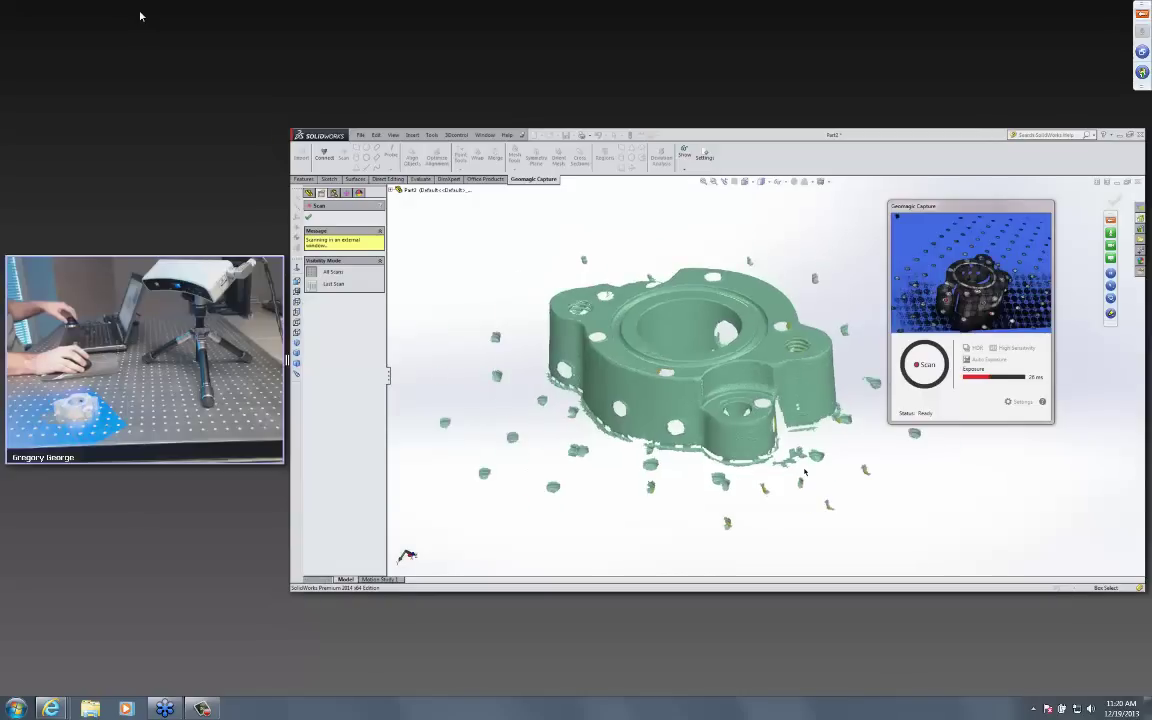
{"action": "middle_click_drag", "start_coordinate": [703, 308], "coordinate": [788, 430]}
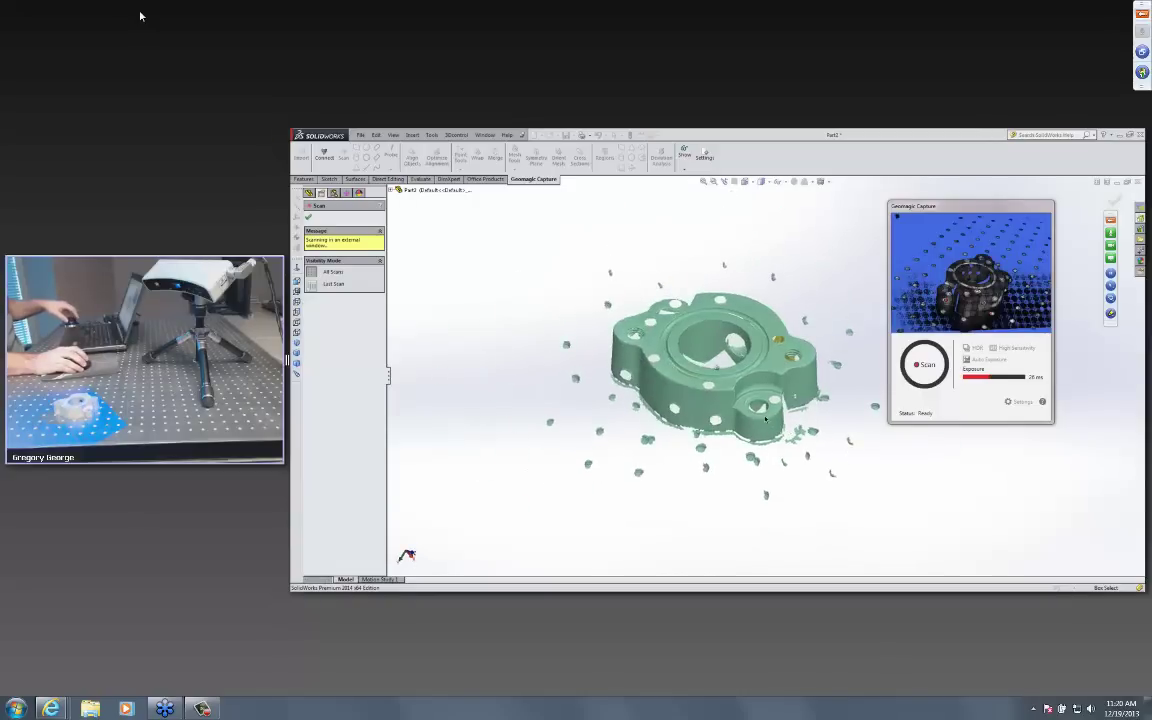
{"action": "scroll", "coordinate": [700, 350], "scroll_direction": "down", "scroll_amount": 4}
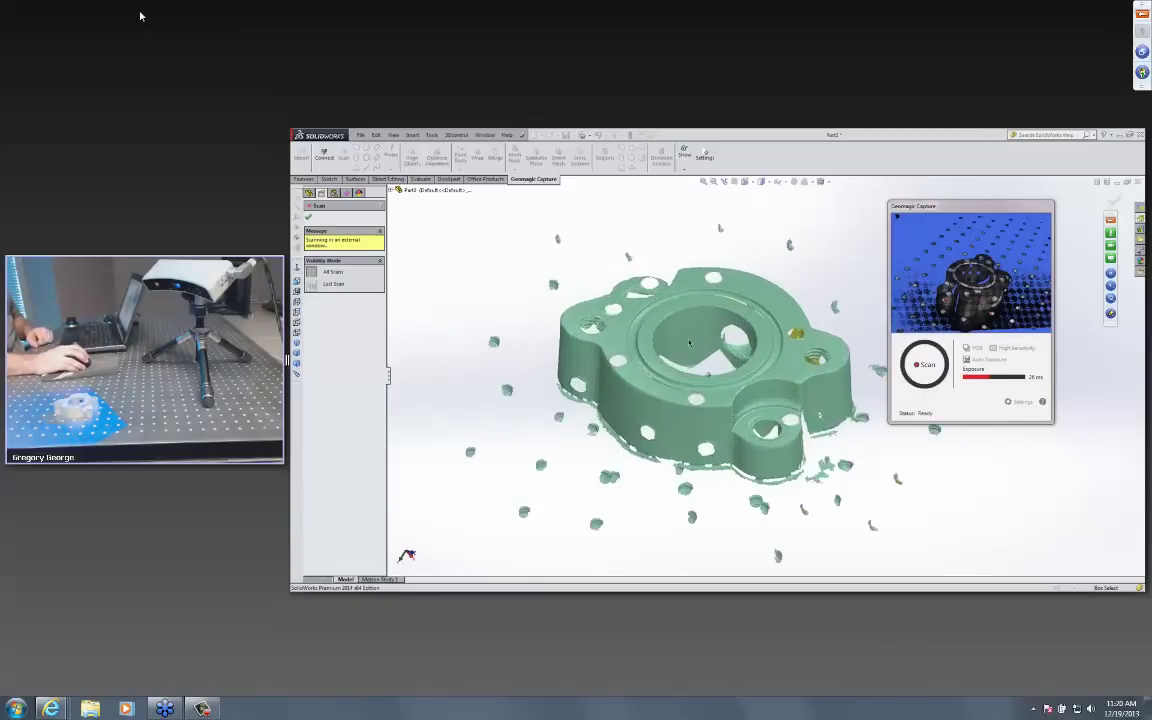
{"action": "scroll", "coordinate": [689, 343], "scroll_direction": "down", "scroll_amount": 2}
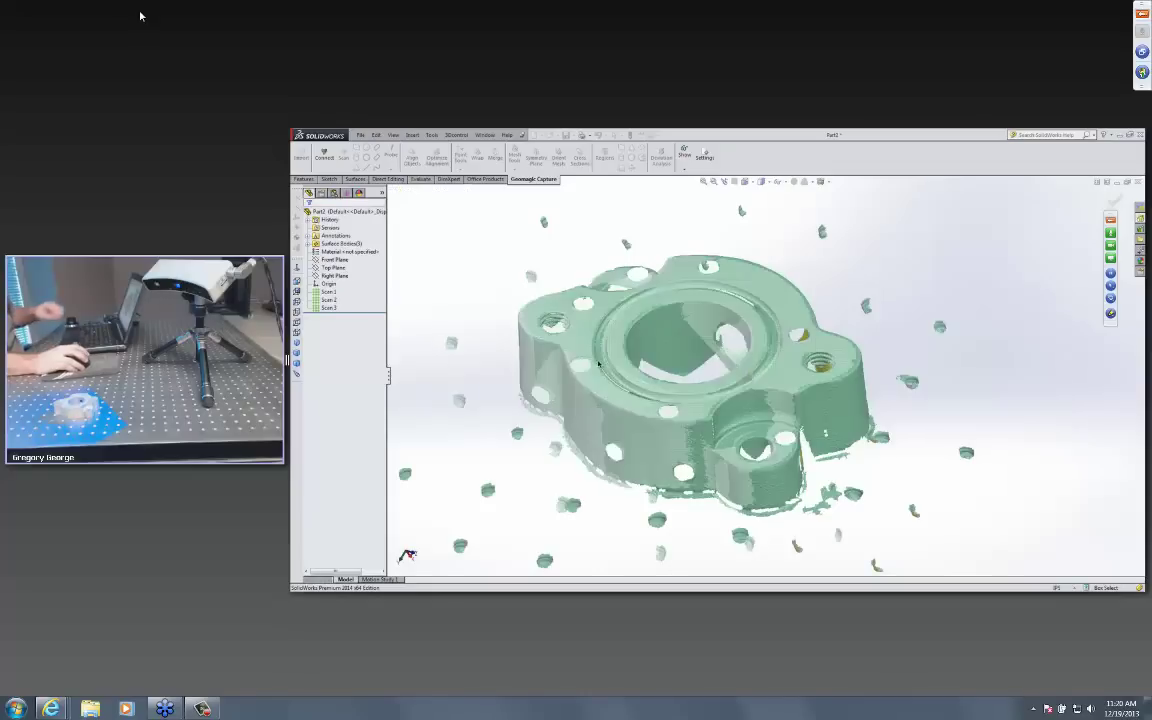
- Rotate the combined three-scan flange mesh slightly to inspect it
{"action": "middle_click_drag", "start_coordinate": [436, 299], "coordinate": [404, 291]}
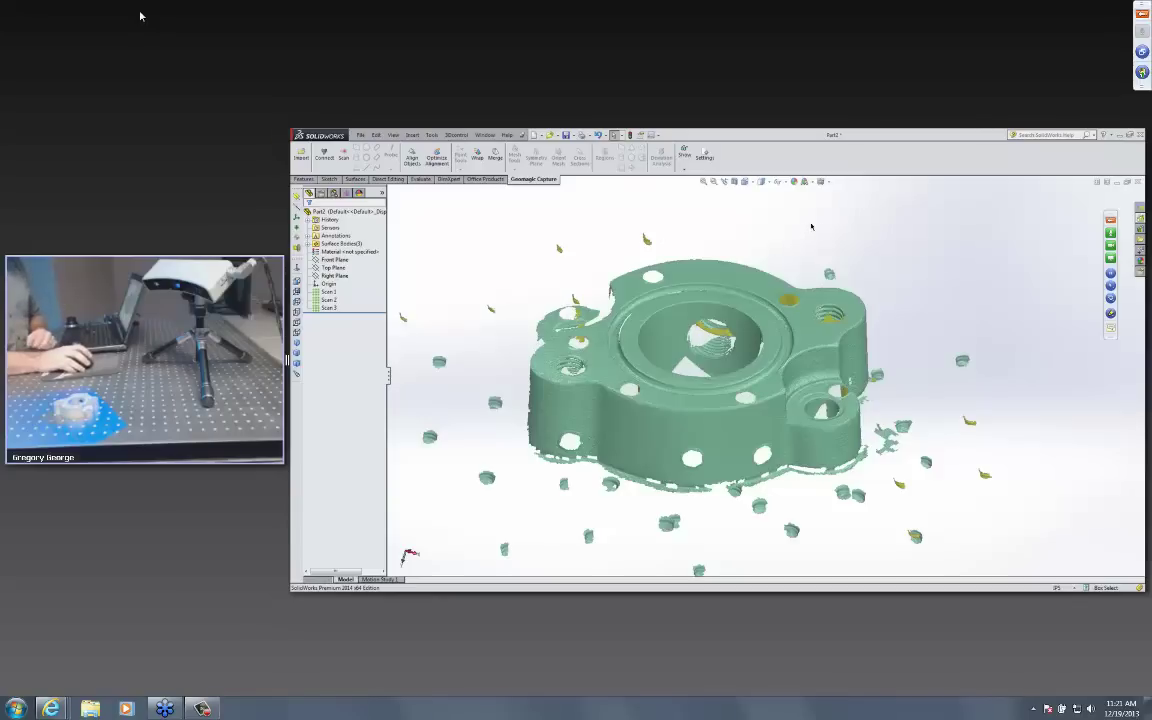
- Close the scan part without saving and maximize the SolidWorks window
{"action": "left_click", "coordinate": [1140, 183]}
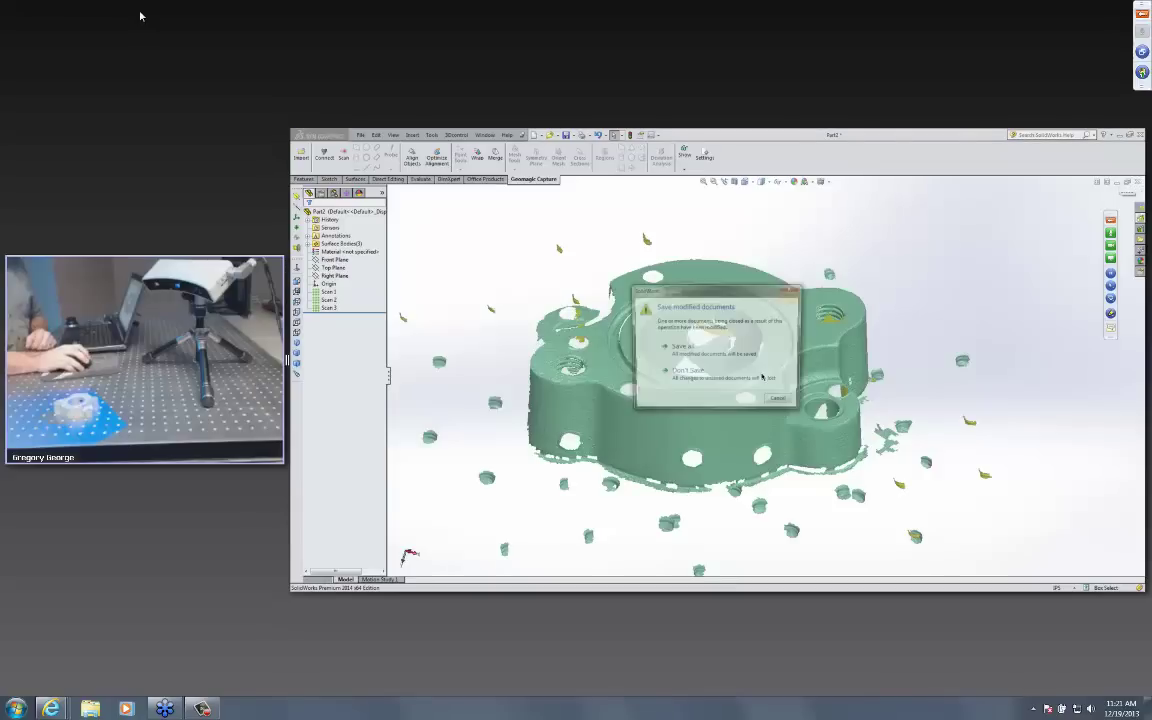
{"action": "left_click", "coordinate": [706, 375]}
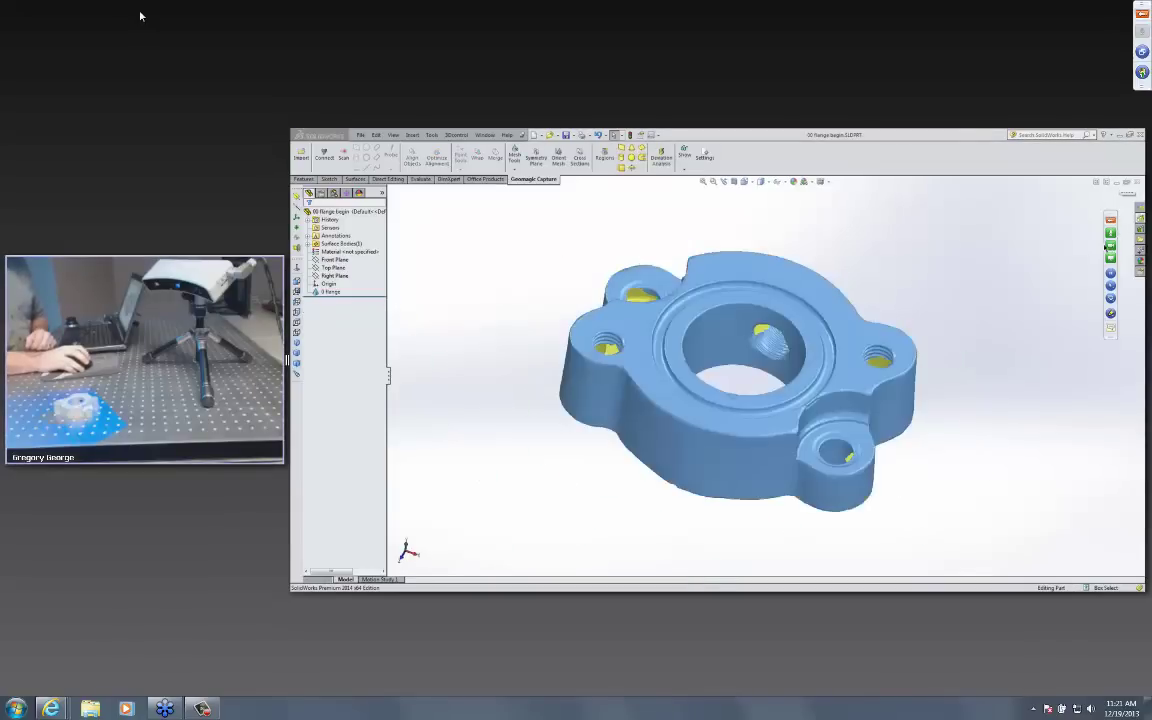
{"action": "left_click", "coordinate": [1128, 134]}
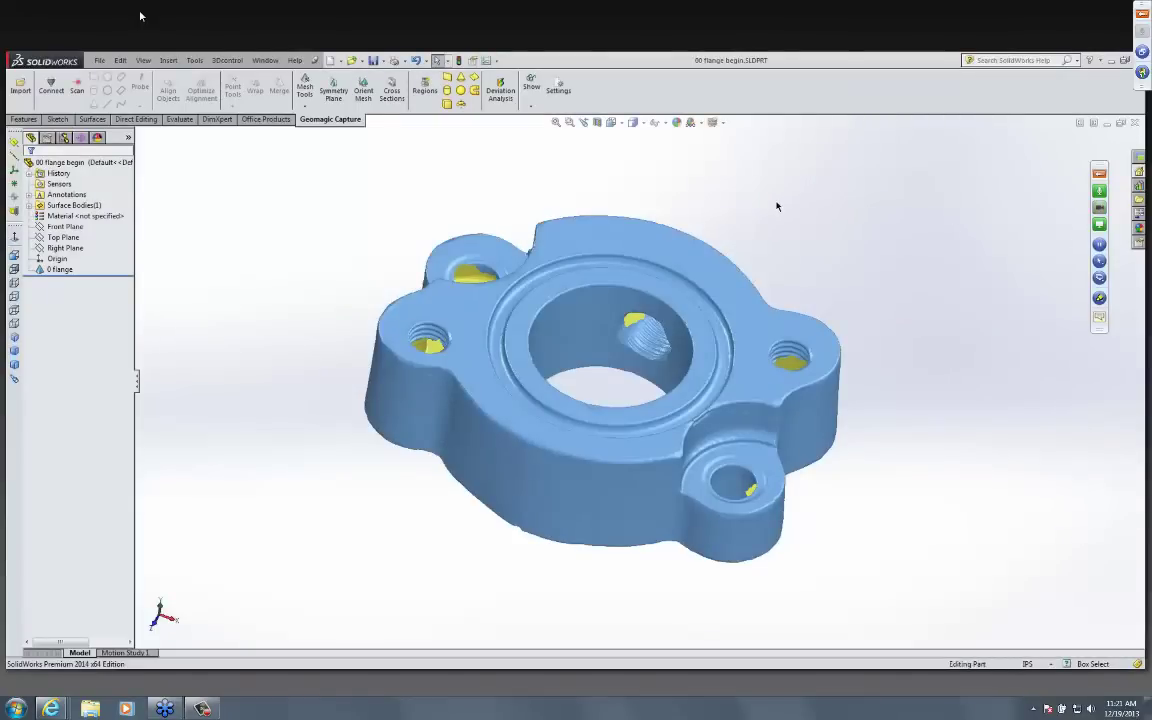
- Rename the flange mesh body to '0 flange' and tilt it to show the top face
{"action": "middle_click_drag", "start_coordinate": [771, 211], "coordinate": [779, 283]}
{"action": "left_click", "coordinate": [58, 269]}
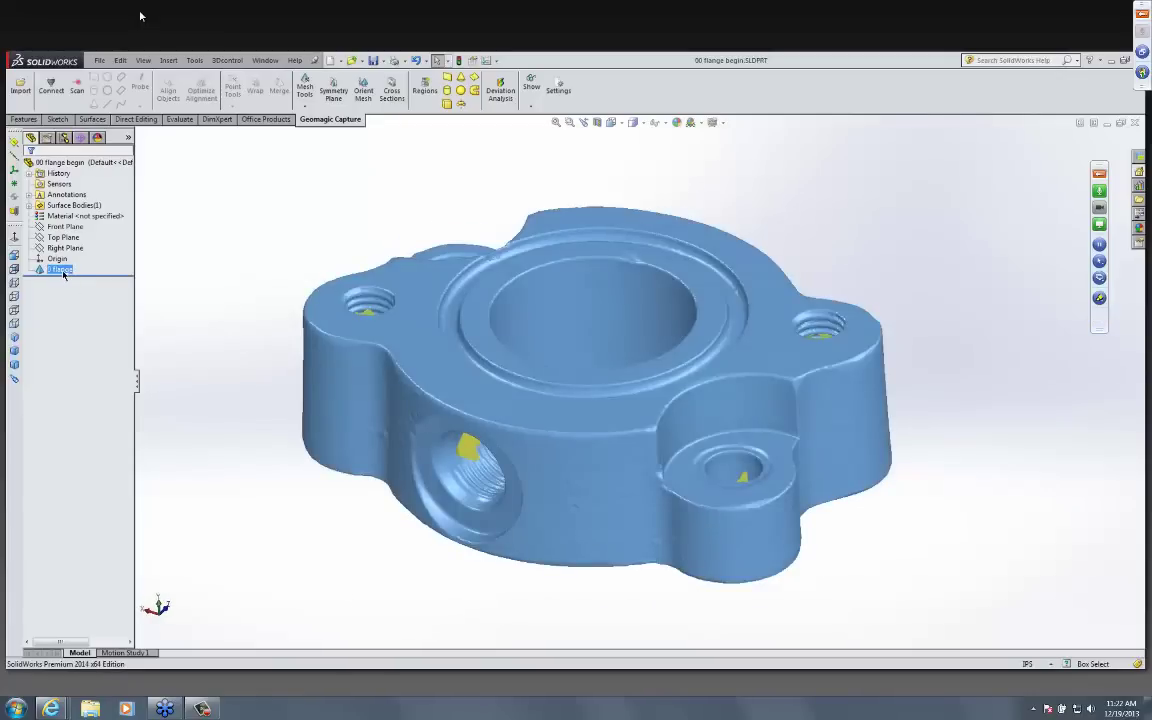
{"action": "left_click", "coordinate": [60, 270]}
{"action": "key", "text": "Return"}
{"action": "key", "text": "Up"}
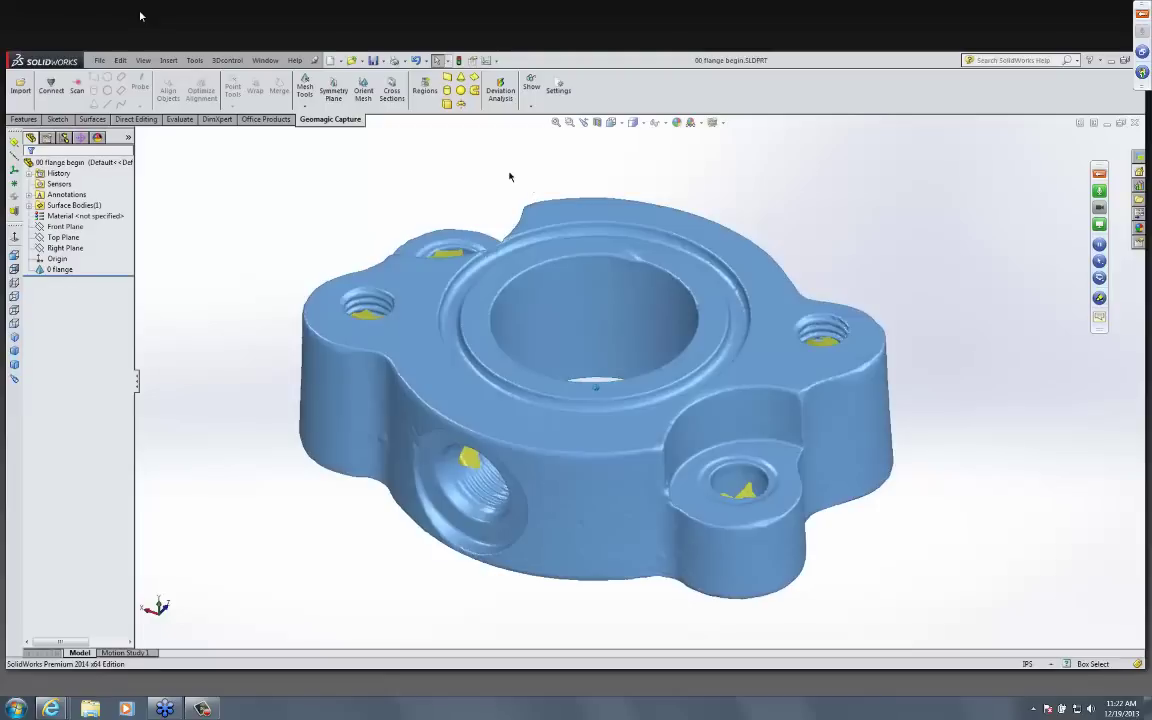
{"action": "left_click", "coordinate": [425, 88]}
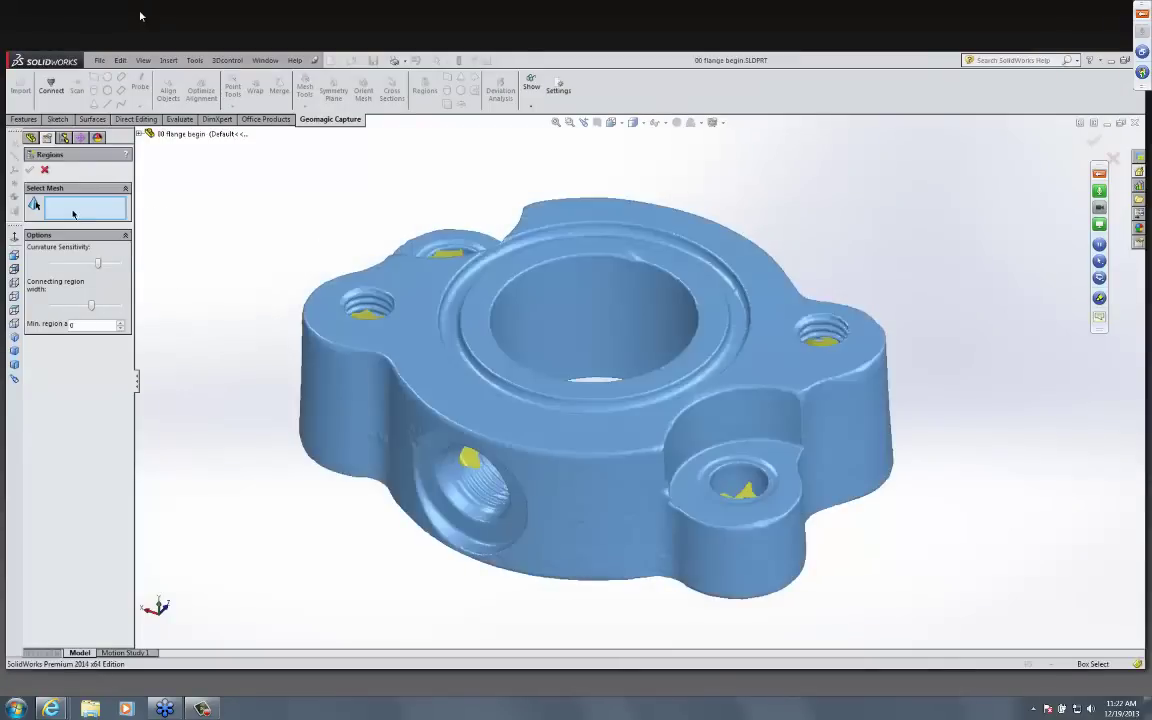
{"action": "left_click", "coordinate": [308, 315]}
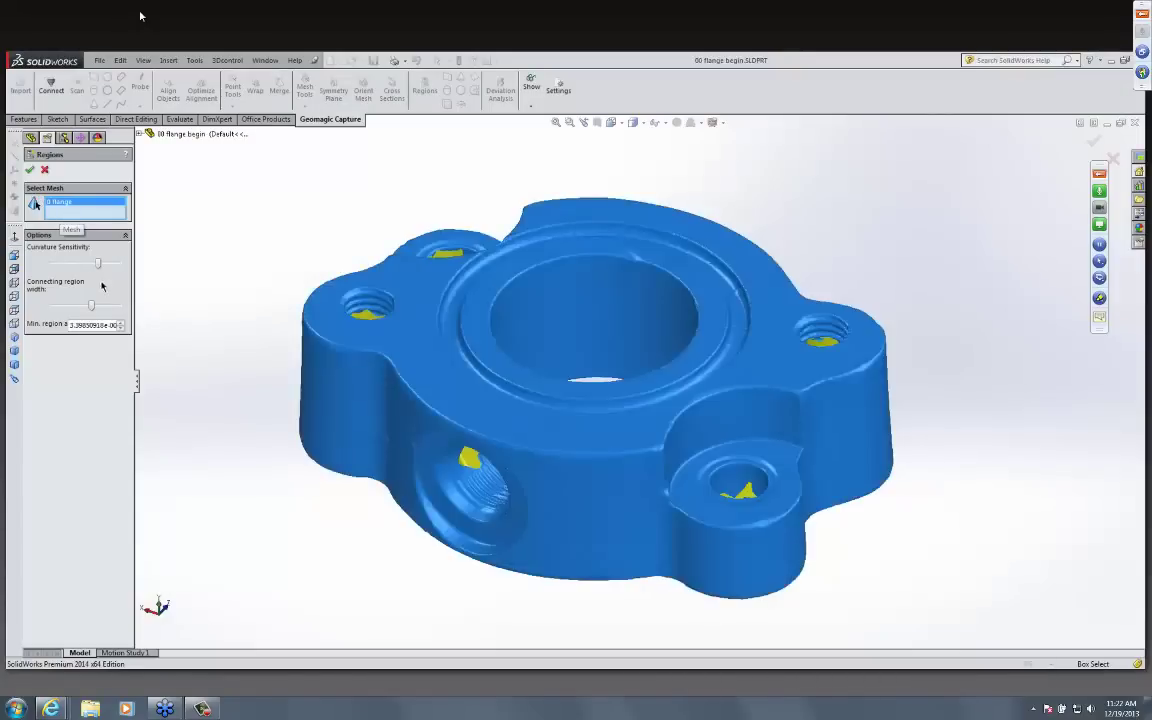
{"action": "left_click_drag", "start_coordinate": [101, 267], "coordinate": [108, 265]}
{"action": "left_click", "coordinate": [31, 170]}
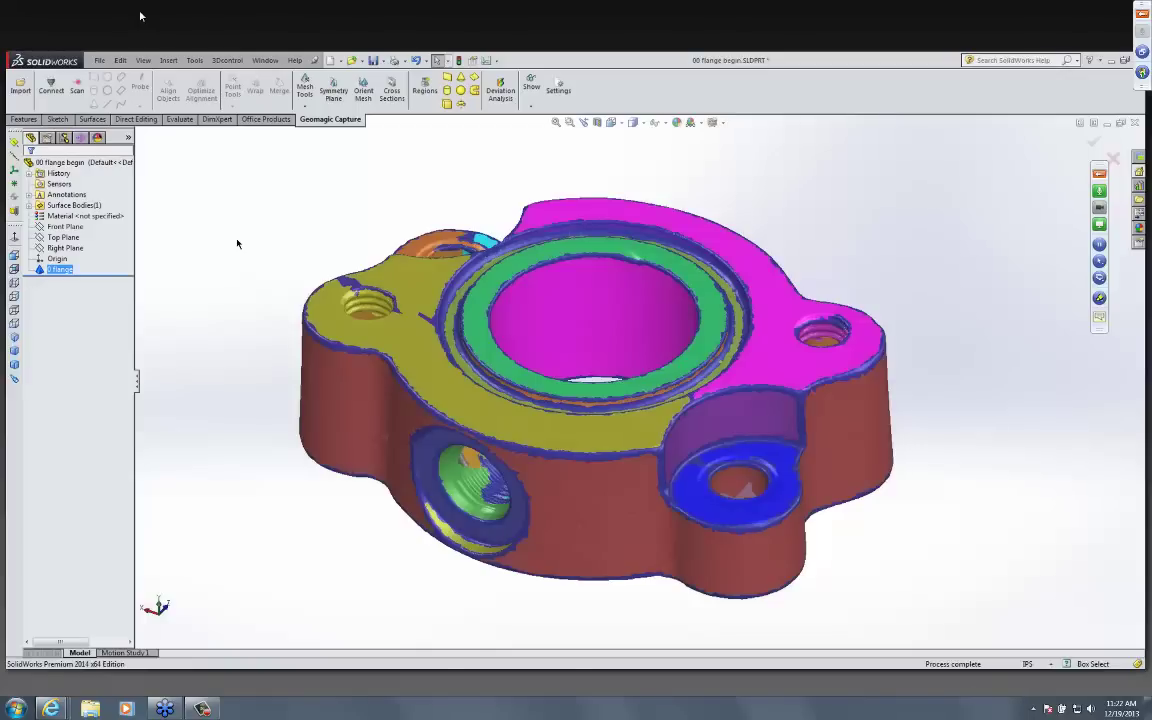
{"action": "mouse_move", "coordinate": [798, 340]}
{"action": "middle_mouse_down"}
{"action": "mouse_move", "coordinate": [923, 345]}
{"action": "mouse_move", "coordinate": [970, 361]}
{"action": "mouse_move", "coordinate": [990, 432]}
{"action": "mouse_move", "coordinate": [849, 432]}
{"action": "mouse_move", "coordinate": [554, 476]}
{"action": "middle_mouse_up"}
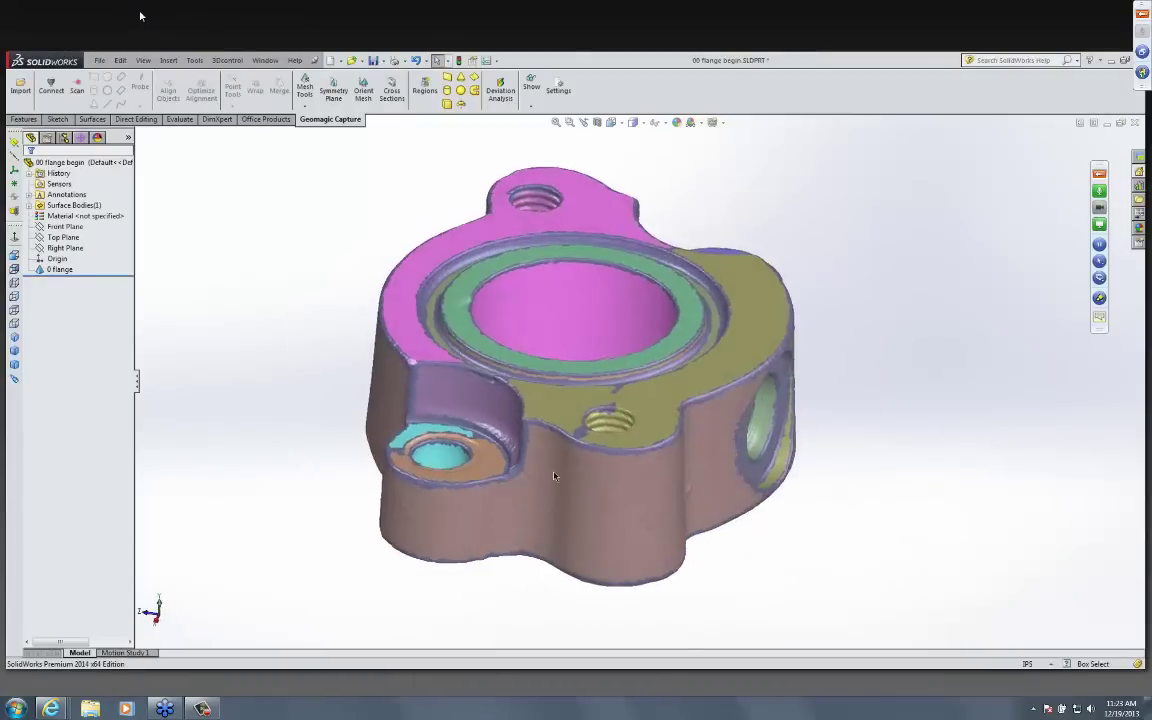
{"action": "left_click", "coordinate": [554, 476]}
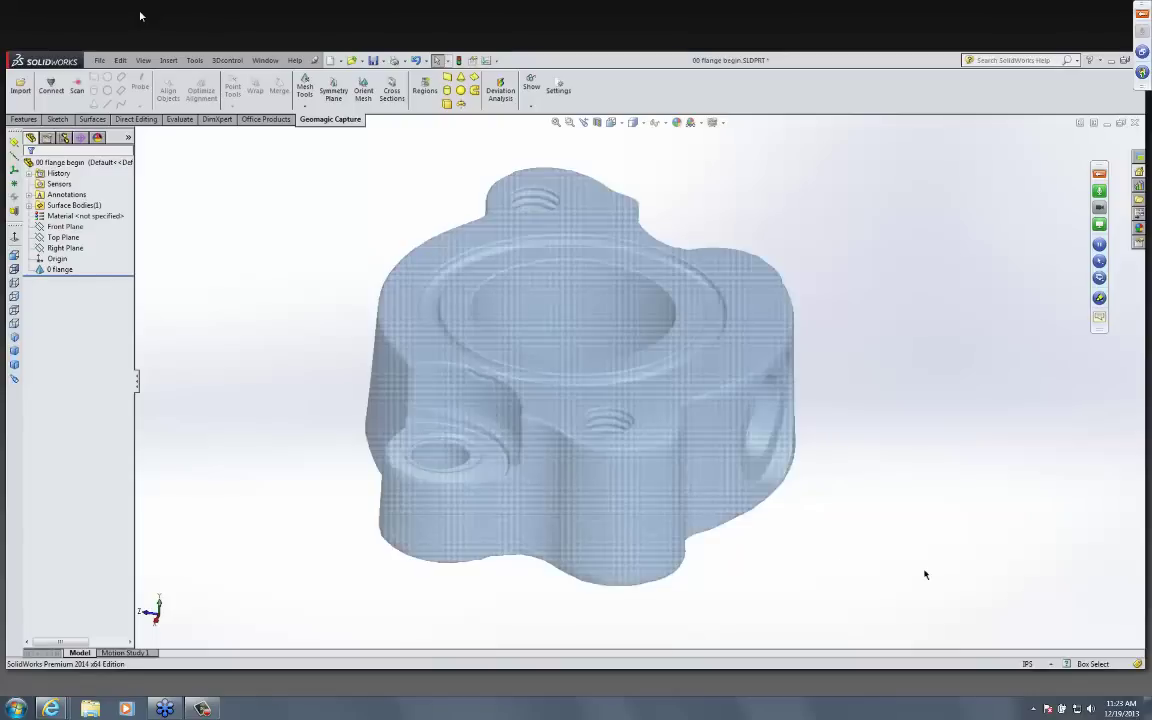
{"action": "left_click", "coordinate": [925, 574]}
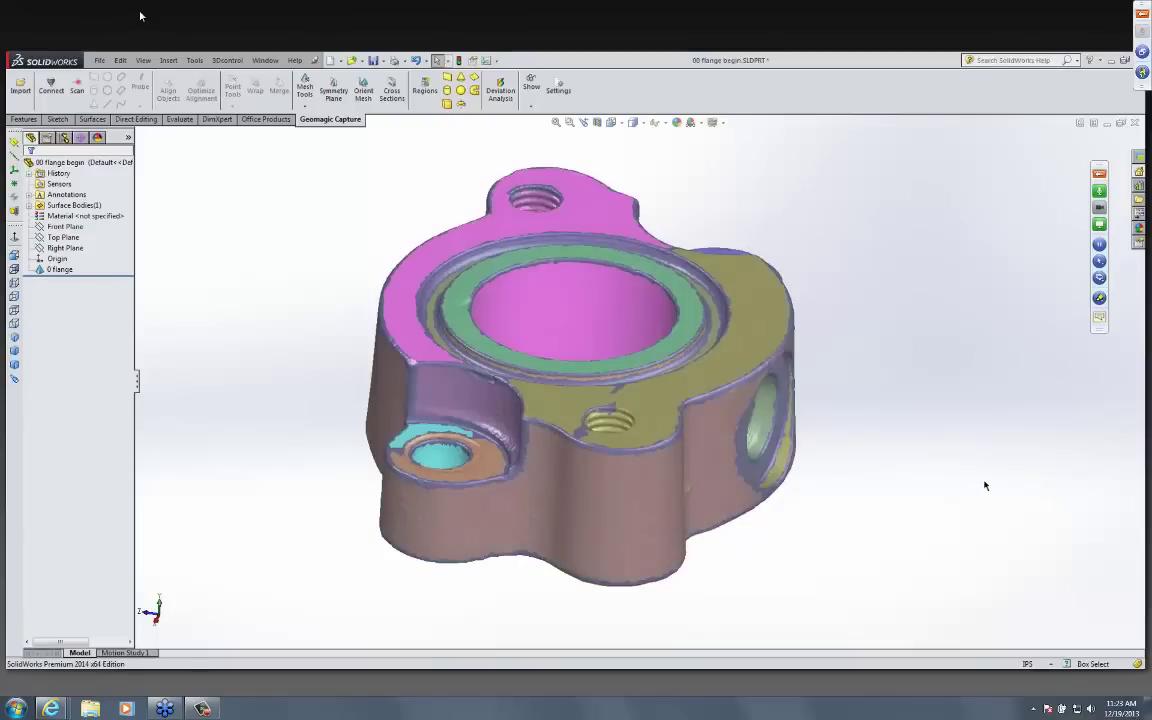
{"action": "middle_click_drag", "start_coordinate": [980, 391], "coordinate": [860, 375]}
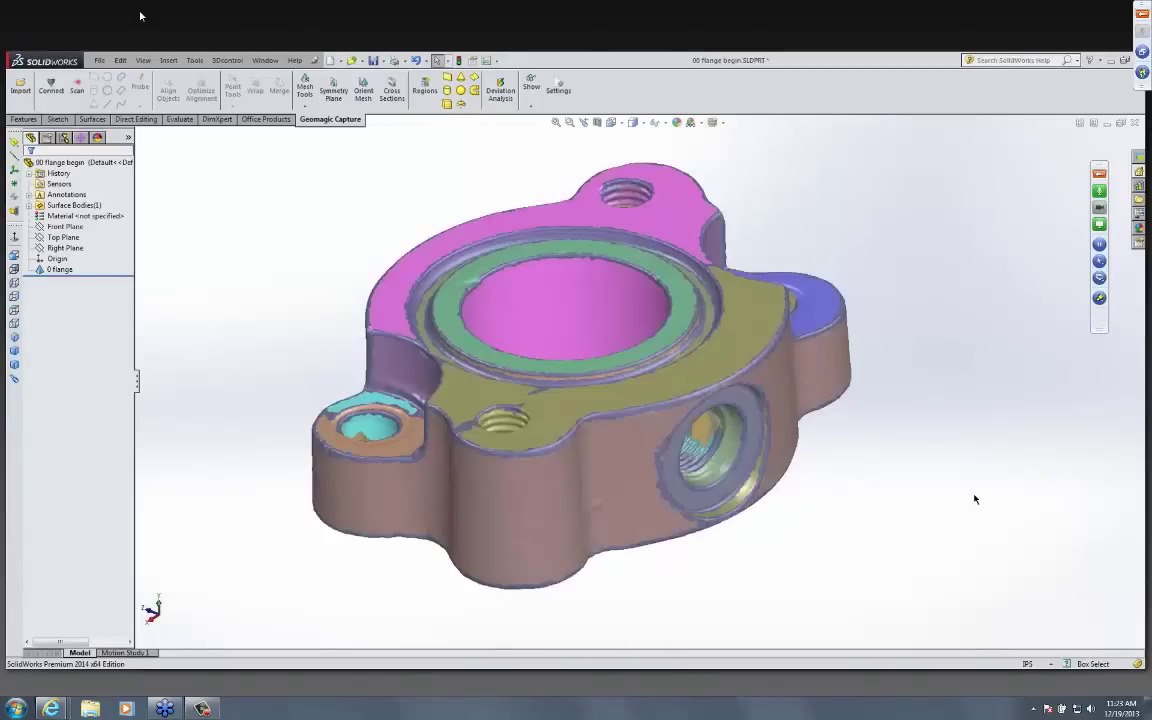
{"action": "middle_click_drag", "start_coordinate": [975, 499], "coordinate": [590, 124]}
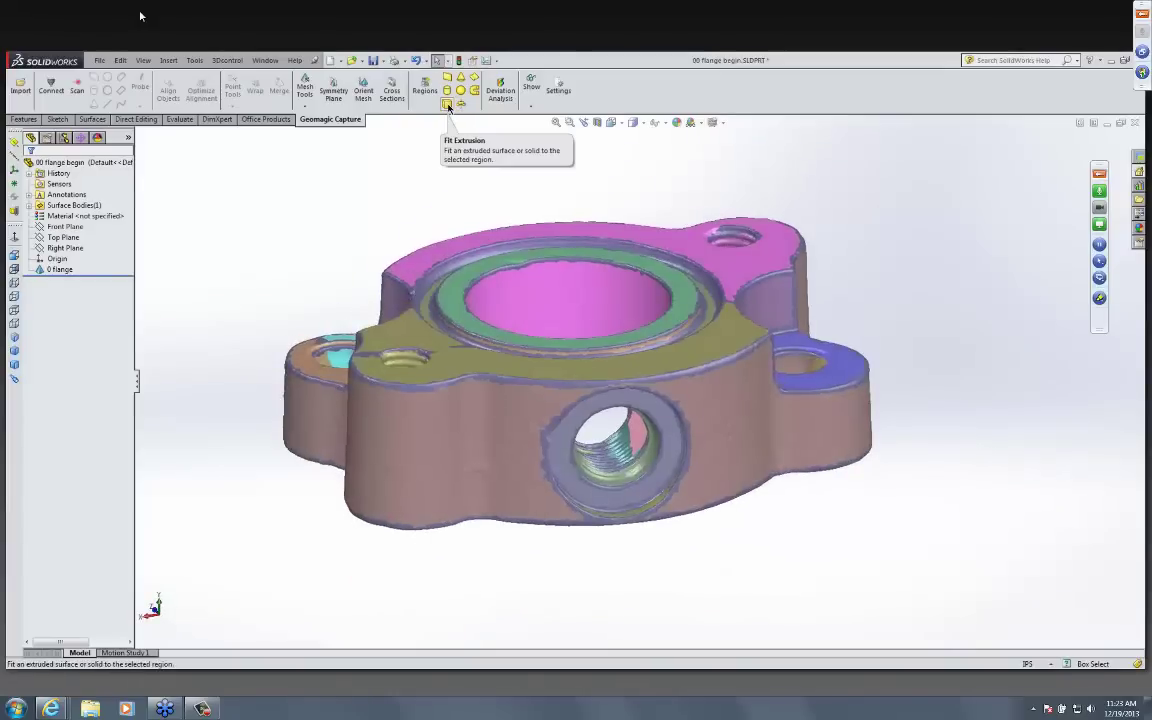
- Start a Fit Extrusion on the flange's outer side wall region
{"action": "left_click", "coordinate": [447, 105]}
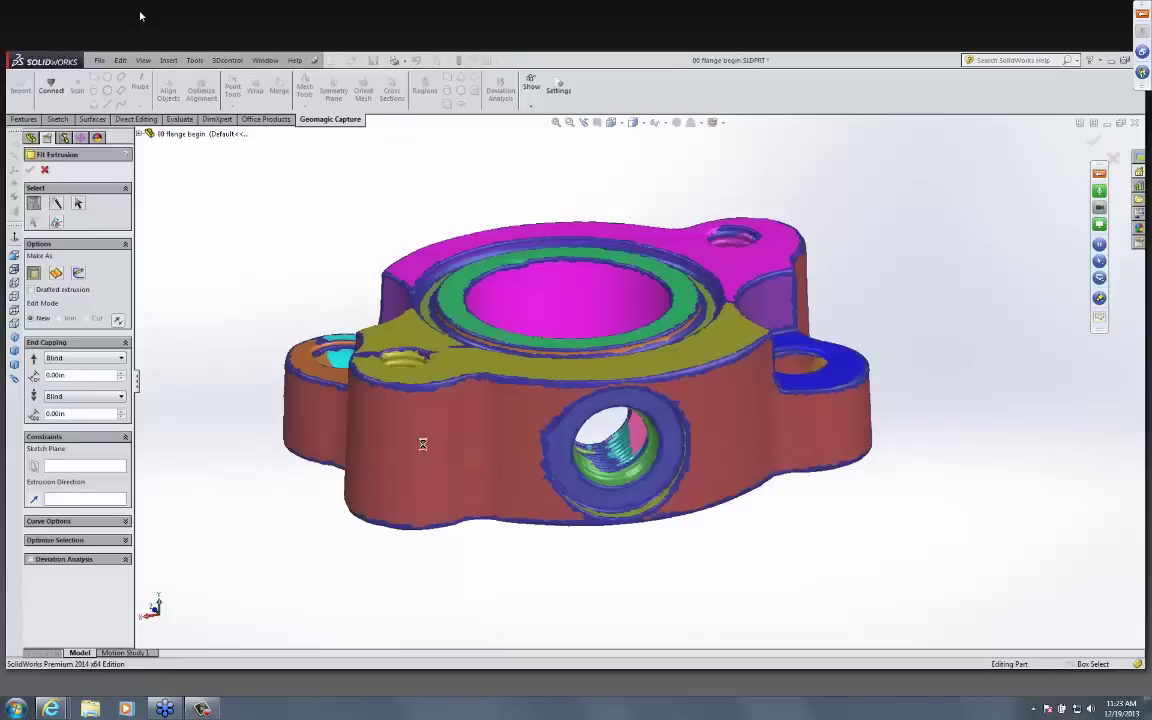
{"action": "left_click", "coordinate": [397, 463]}
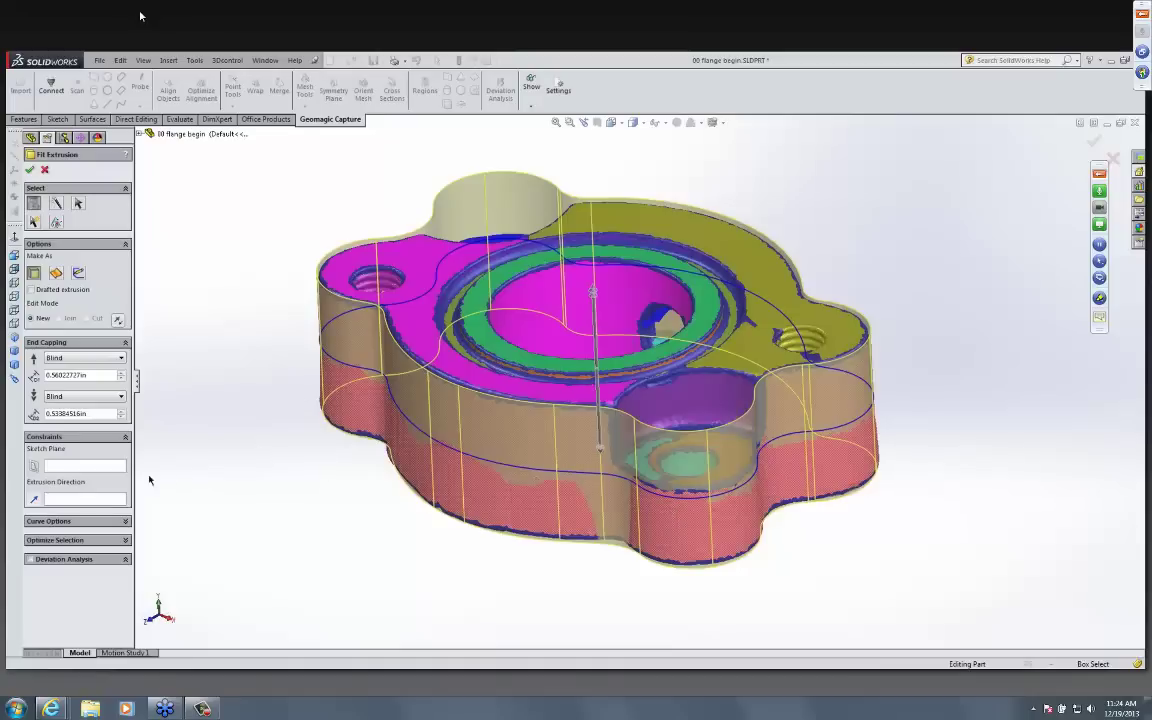
- Set the fitted extrusion's direction to Top Plane
{"action": "left_click", "coordinate": [87, 501]}
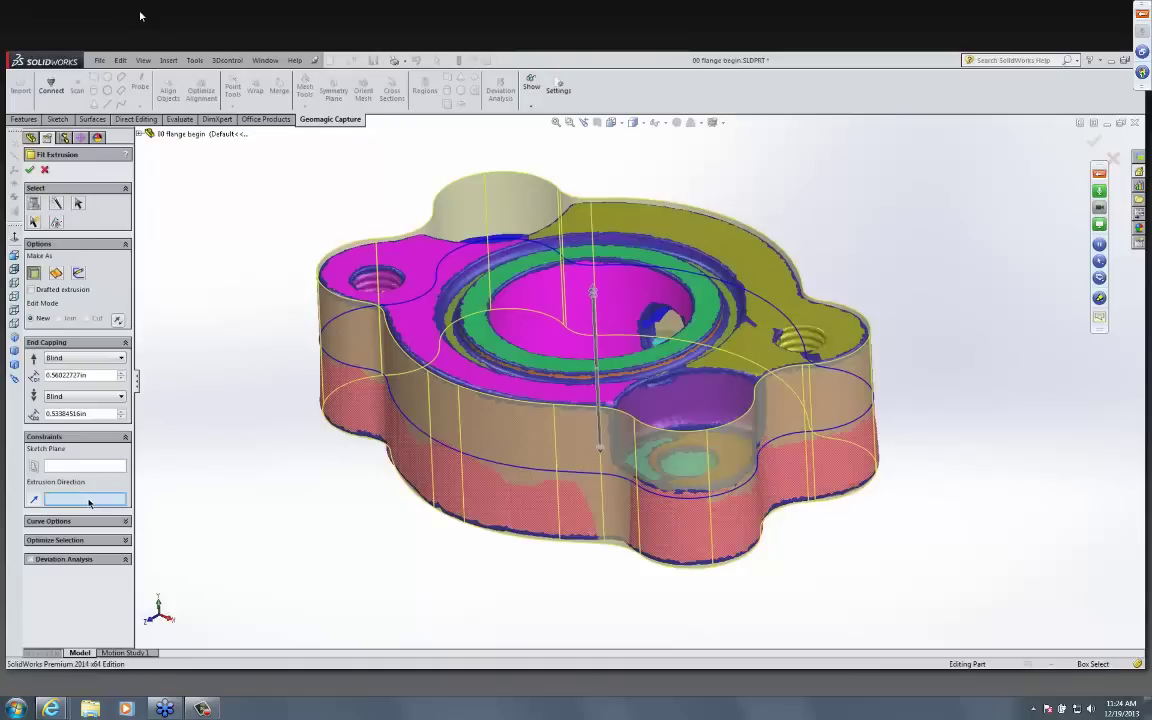
{"action": "left_click", "coordinate": [141, 134]}
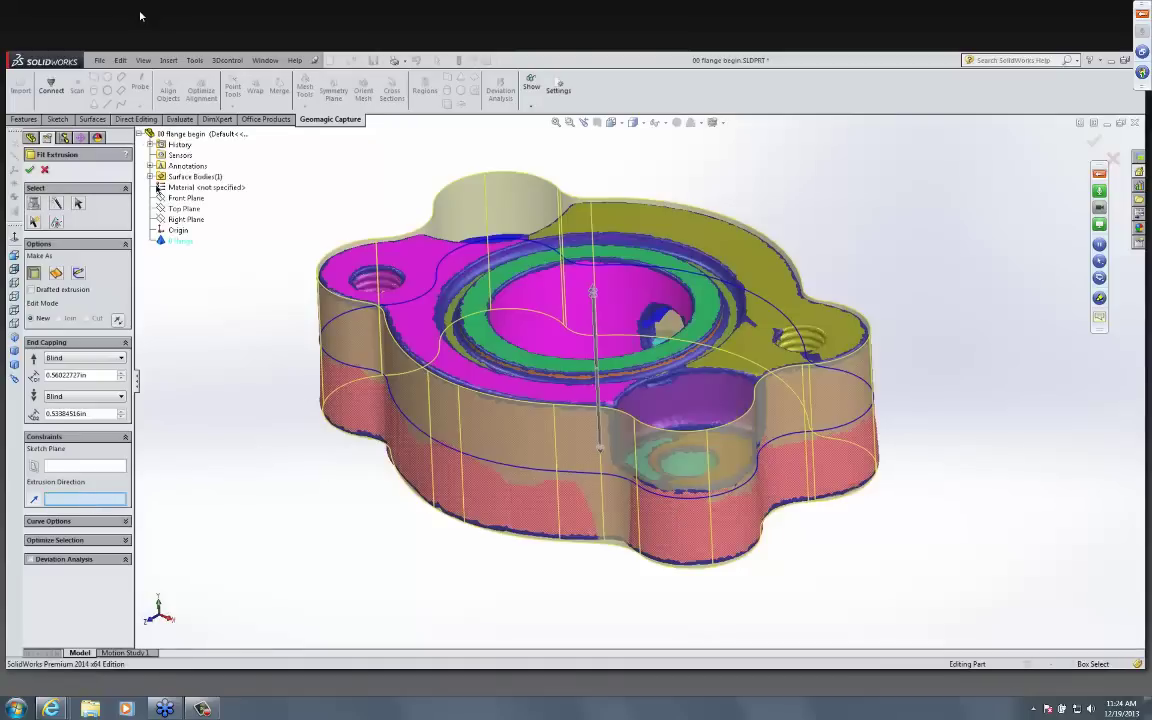
{"action": "left_click", "coordinate": [167, 212]}
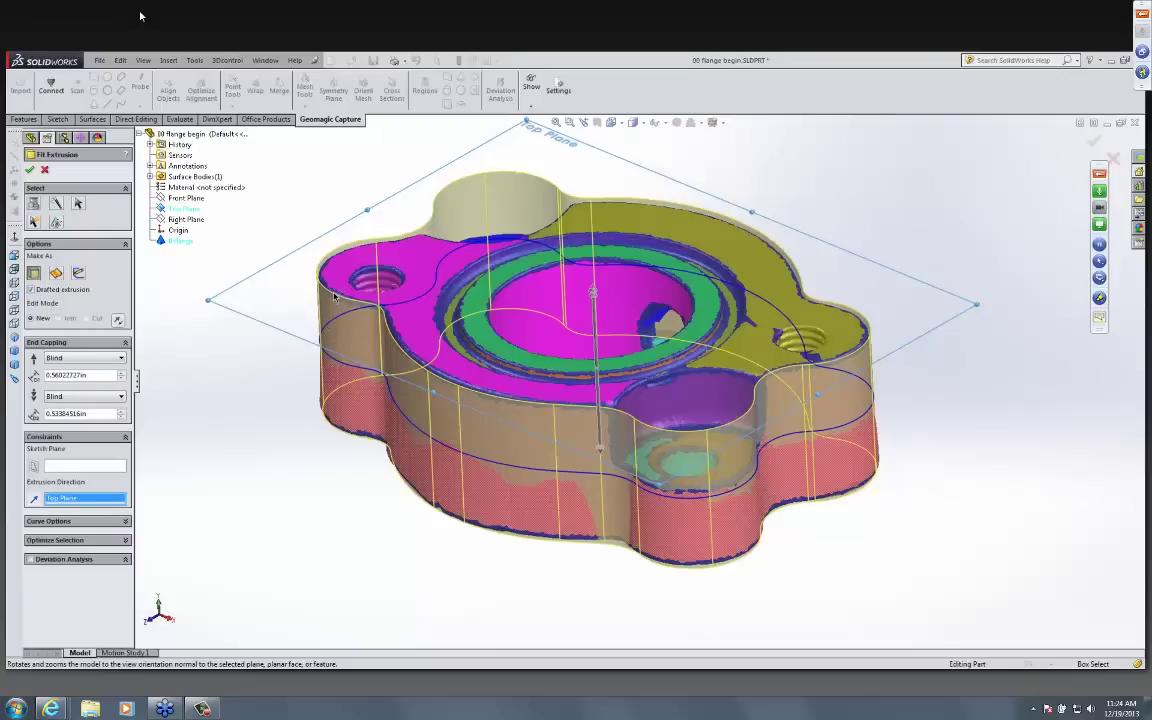
- Cap both extrusion ends Up to Region Selection at the flange's bottom and top faces
{"action": "left_click", "coordinate": [88, 358]}
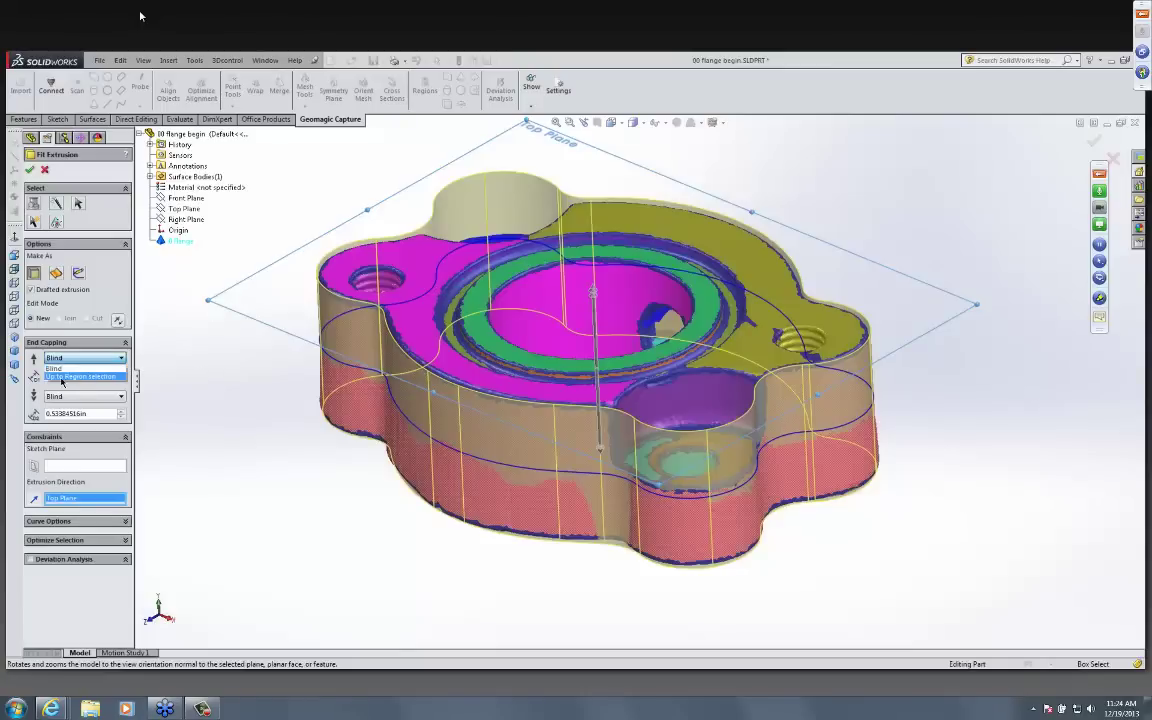
{"action": "left_click", "coordinate": [100, 377]}
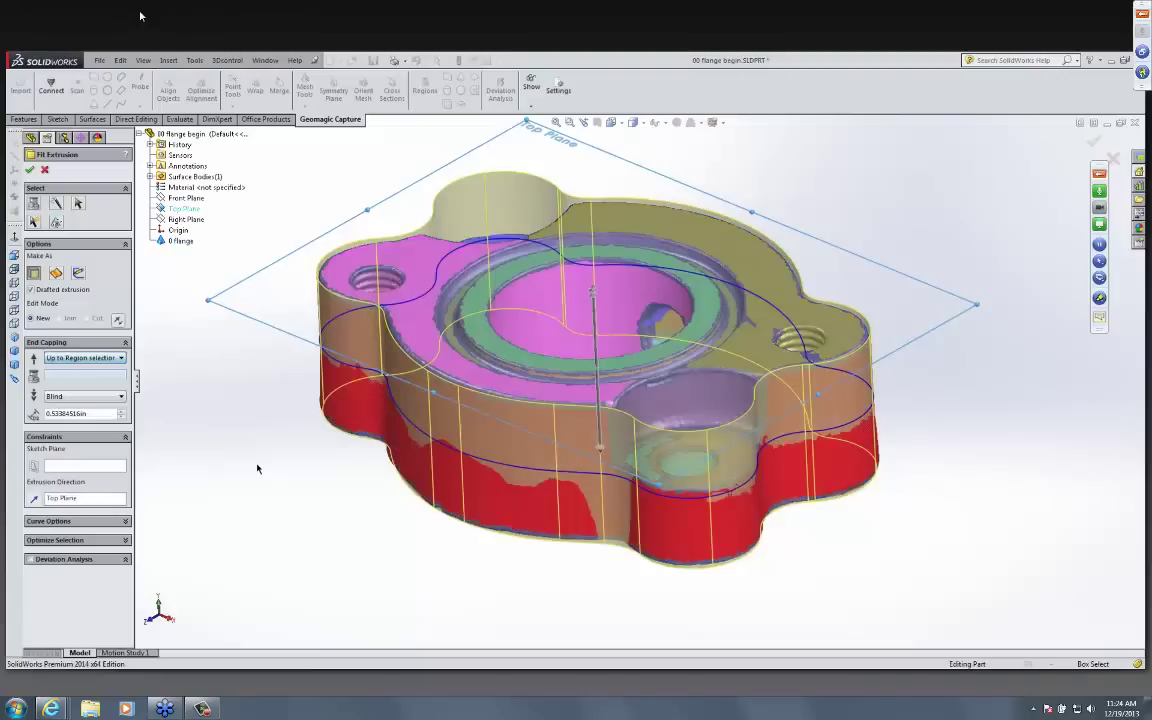
{"action": "key", "text": "shift+Down"}
{"action": "key", "text": "shift+Down"}
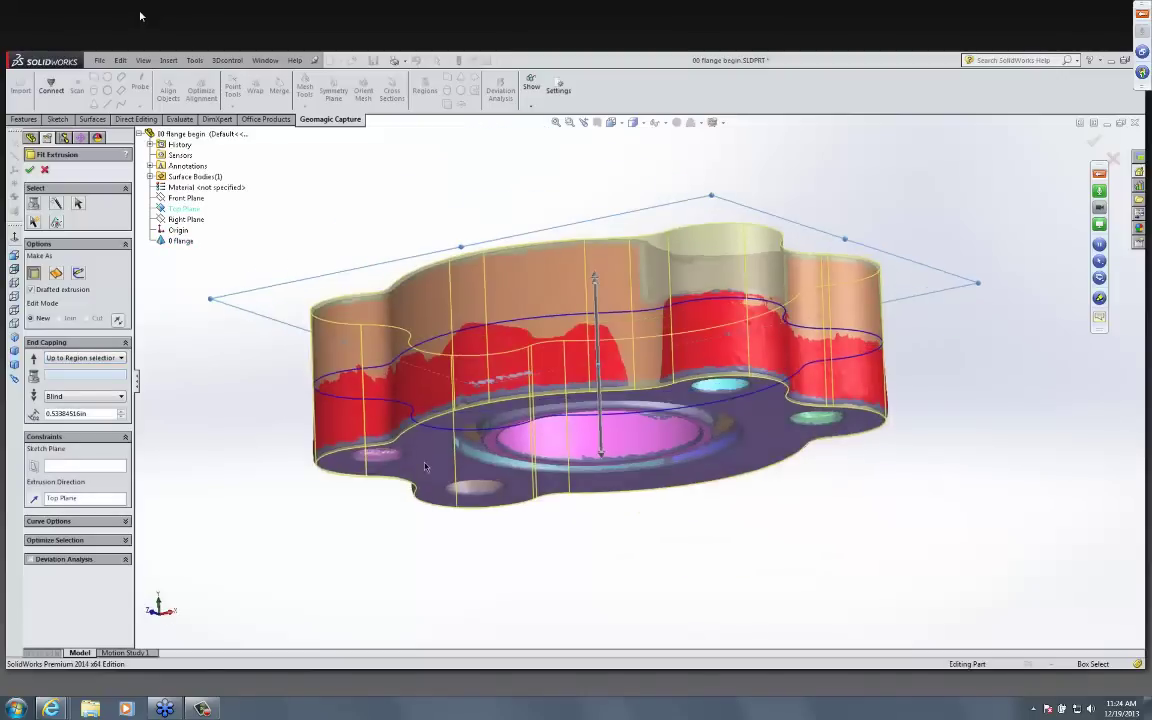
{"action": "left_click", "coordinate": [433, 463]}
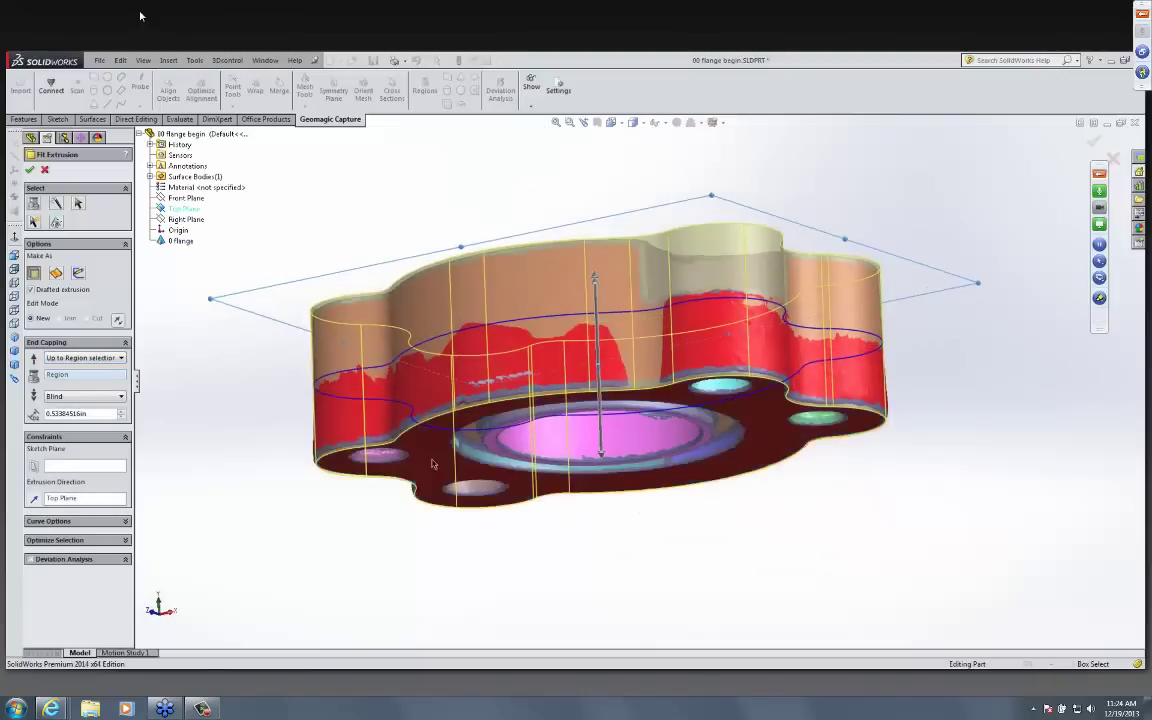
{"action": "key", "text": "shift+Up"}
{"action": "key", "text": "shift+Up"}
{"action": "left_click", "coordinate": [100, 396]}
{"action": "left_click", "coordinate": [78, 376]}
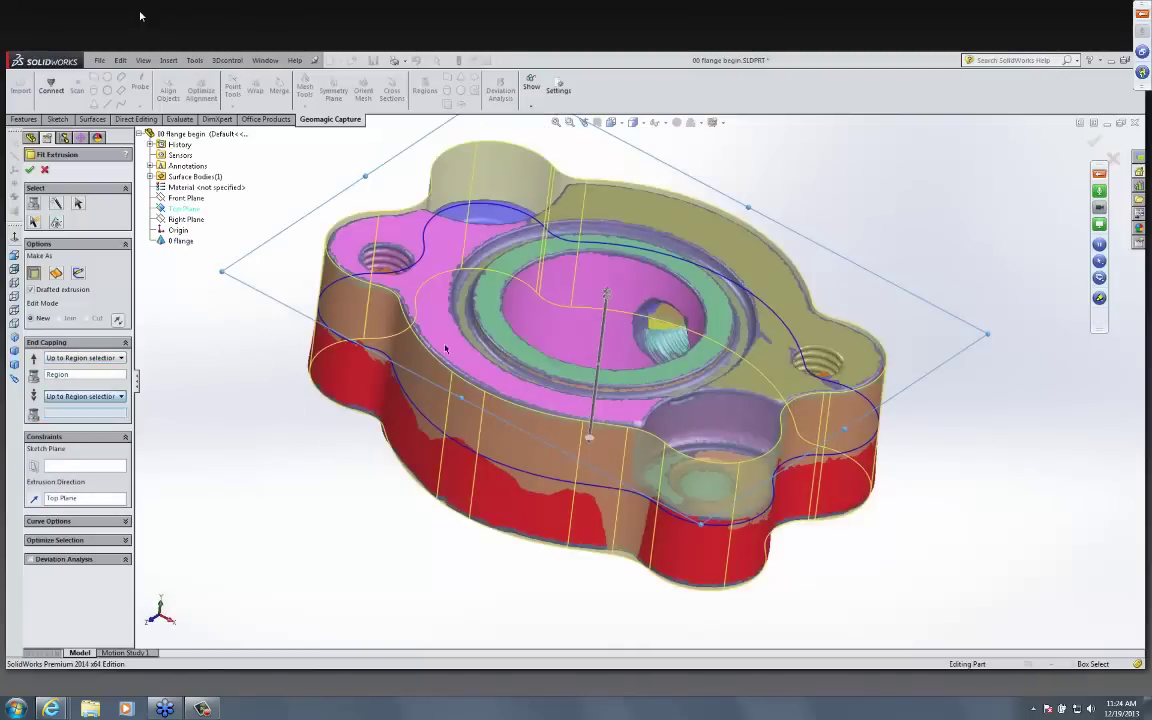
{"action": "left_click", "coordinate": [398, 256]}
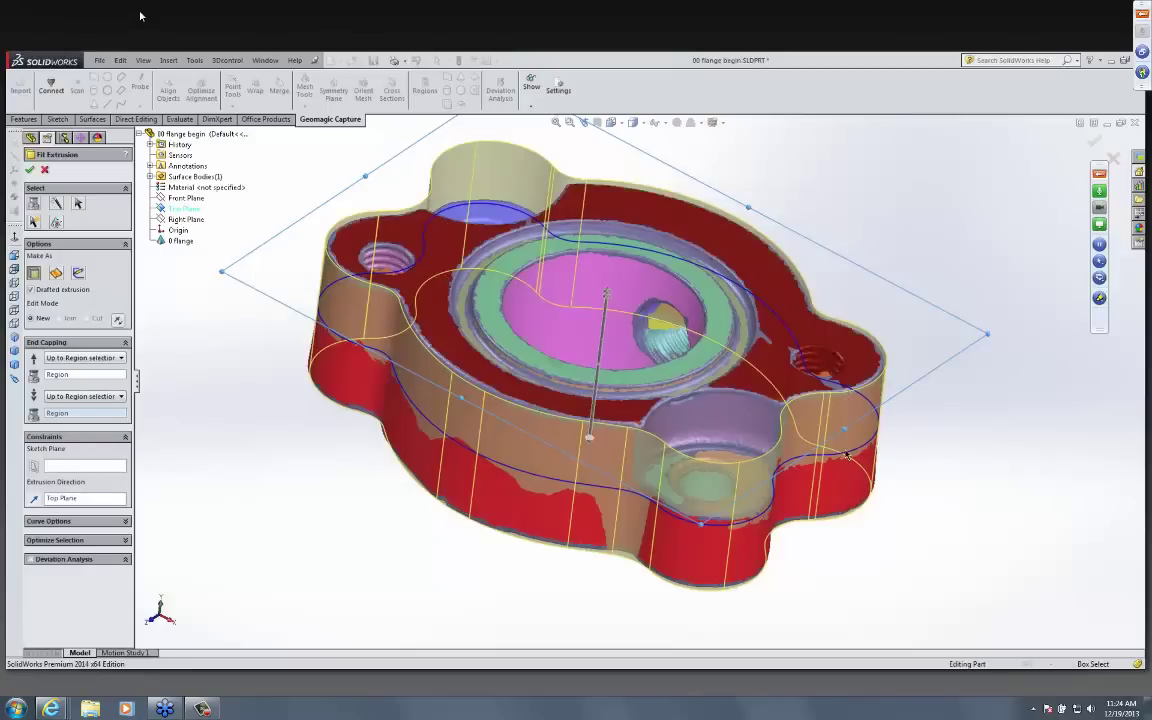
{"action": "key", "text": "Down"}
{"action": "key", "text": "Down"}
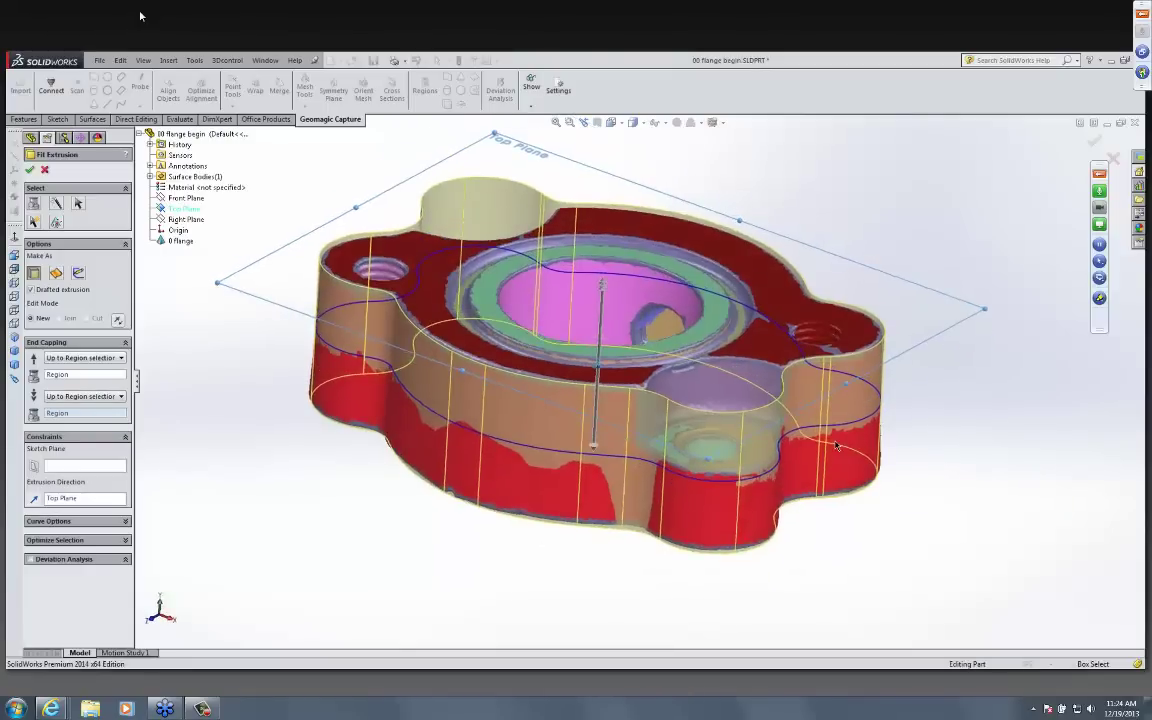
{"action": "key", "text": "Down"}
{"action": "key", "text": "Up"}
{"action": "key", "text": "Up"}
{"action": "key", "text": "Up"}
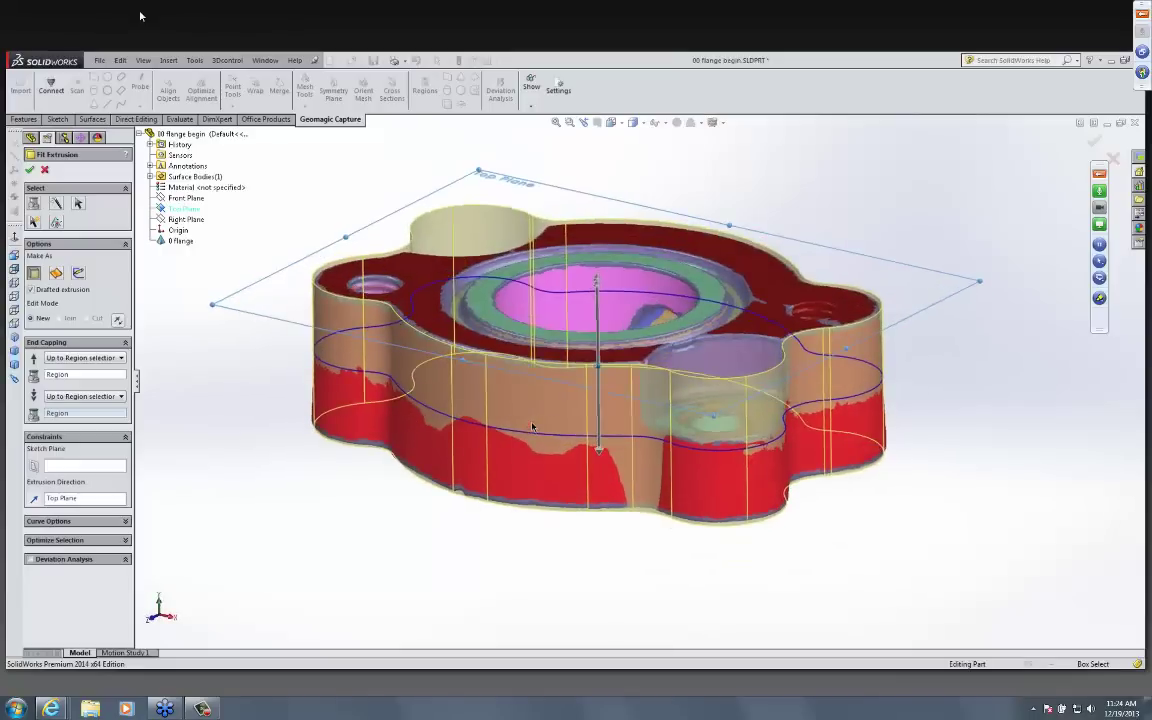
- Accept the fitted extrusion, creating the Extrusion_1 solid
{"action": "left_click", "coordinate": [31, 170]}
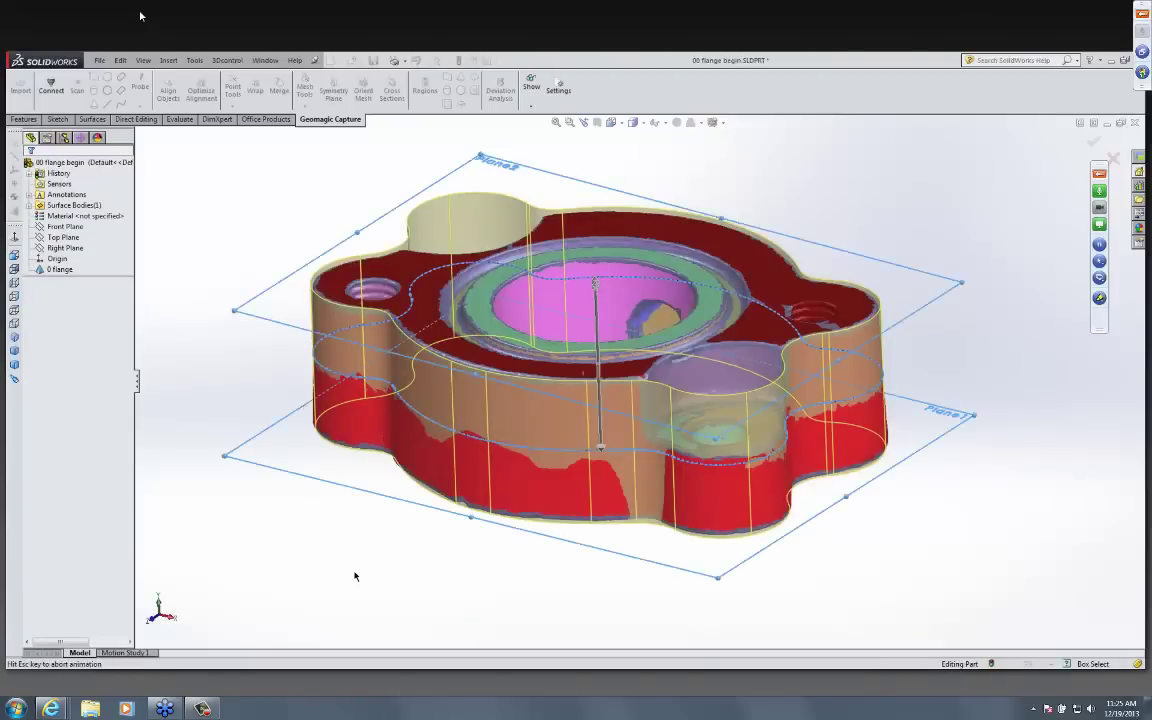
{"action": "left_click", "coordinate": [58, 302]}
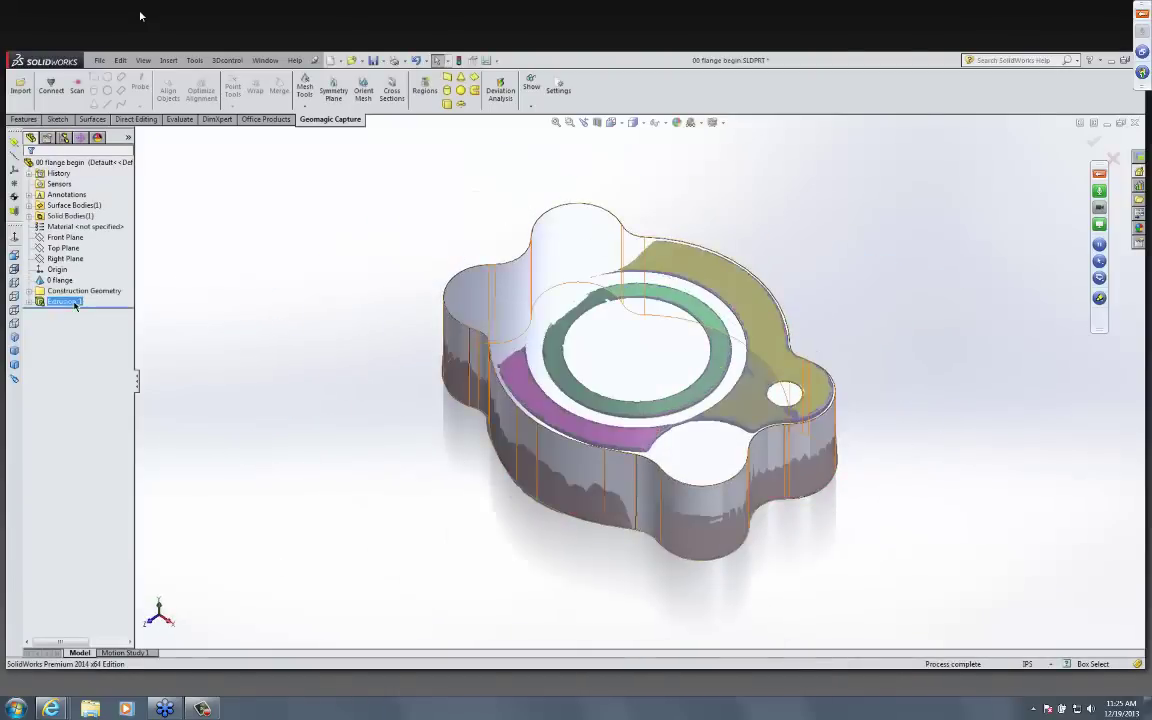
{"action": "left_click", "coordinate": [217, 295]}
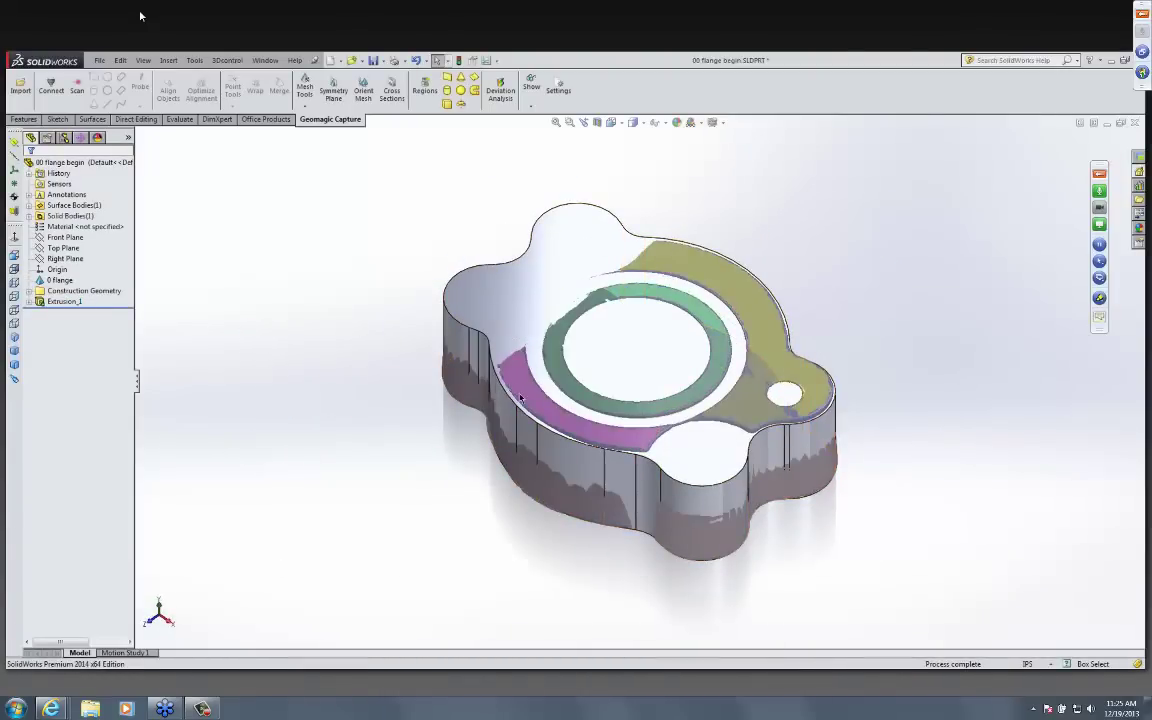
{"action": "middle_click_drag", "start_coordinate": [341, 397], "coordinate": [72, 321]}
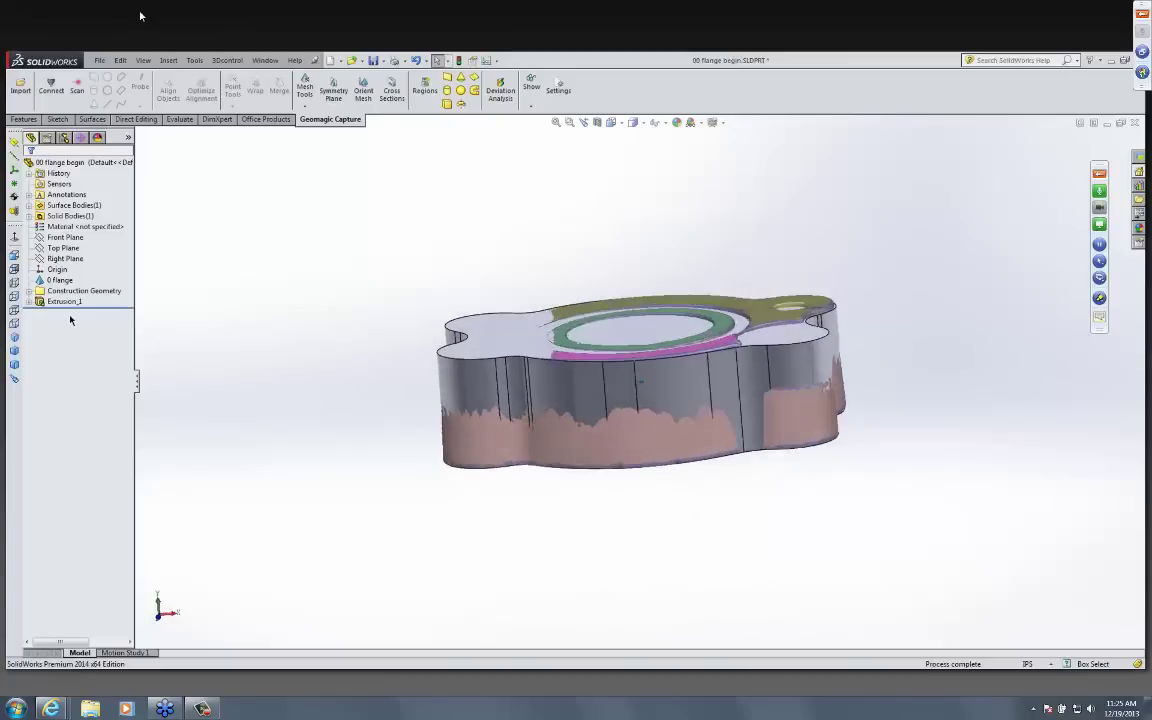
- Hide the 0 flange scan mesh and inspect the solid from several angles
{"action": "left_click", "coordinate": [60, 281]}
{"action": "right_click", "coordinate": [60, 281]}
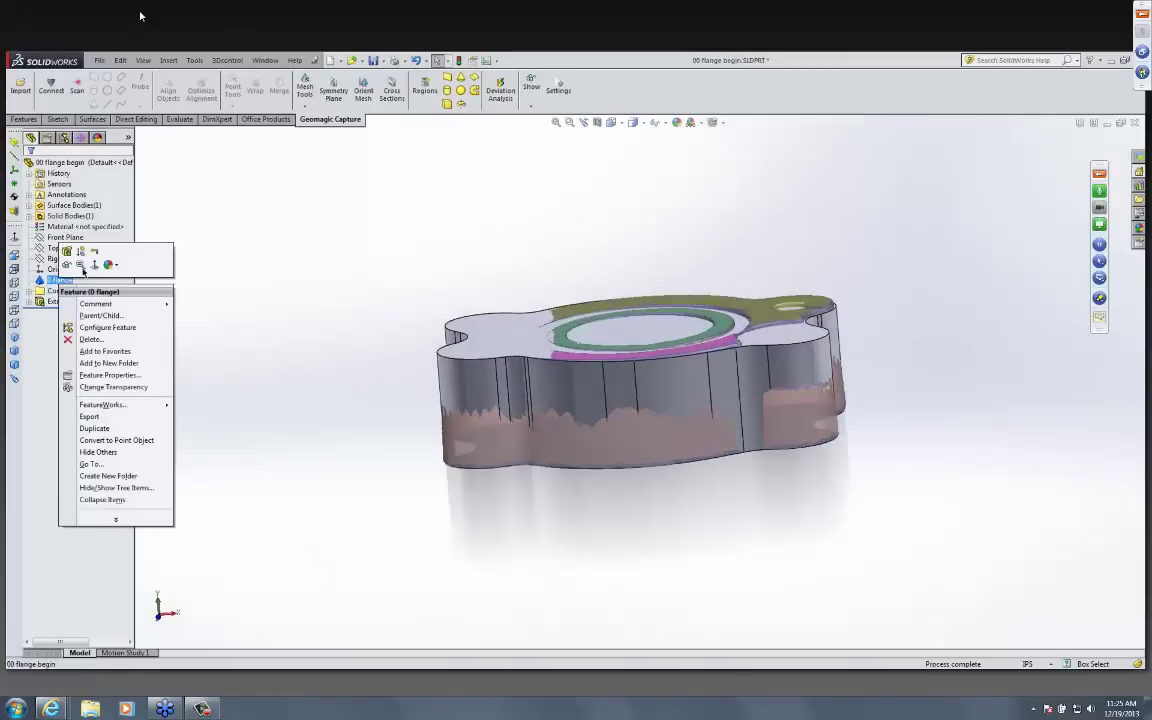
{"action": "left_click", "coordinate": [76, 257]}
{"action": "key", "text": "ctrl+7"}
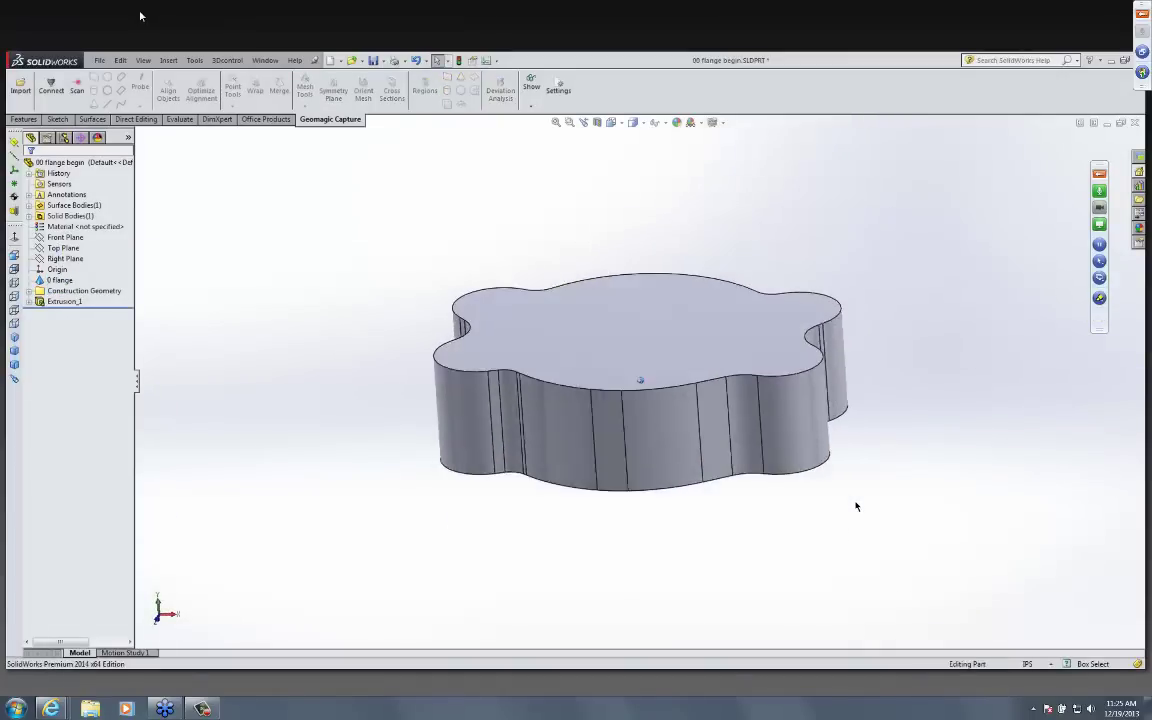
{"action": "key", "text": "Down"}
{"action": "key", "text": "Down"}
{"action": "key", "text": "Down"}
{"action": "key", "text": "Down"}
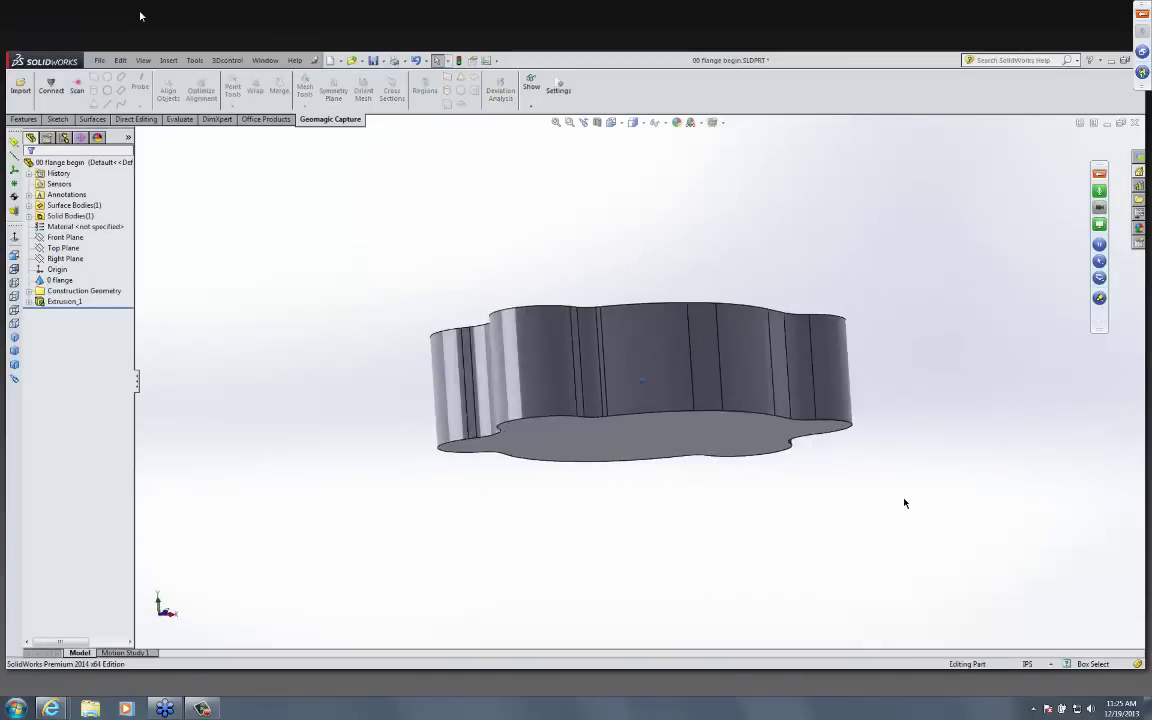
{"action": "key", "text": "Up"}
{"action": "key", "text": "Up"}
{"action": "key", "text": "Up"}
{"action": "key", "text": "Up"}
{"action": "key", "text": "Left"}
{"action": "key", "text": "Left"}
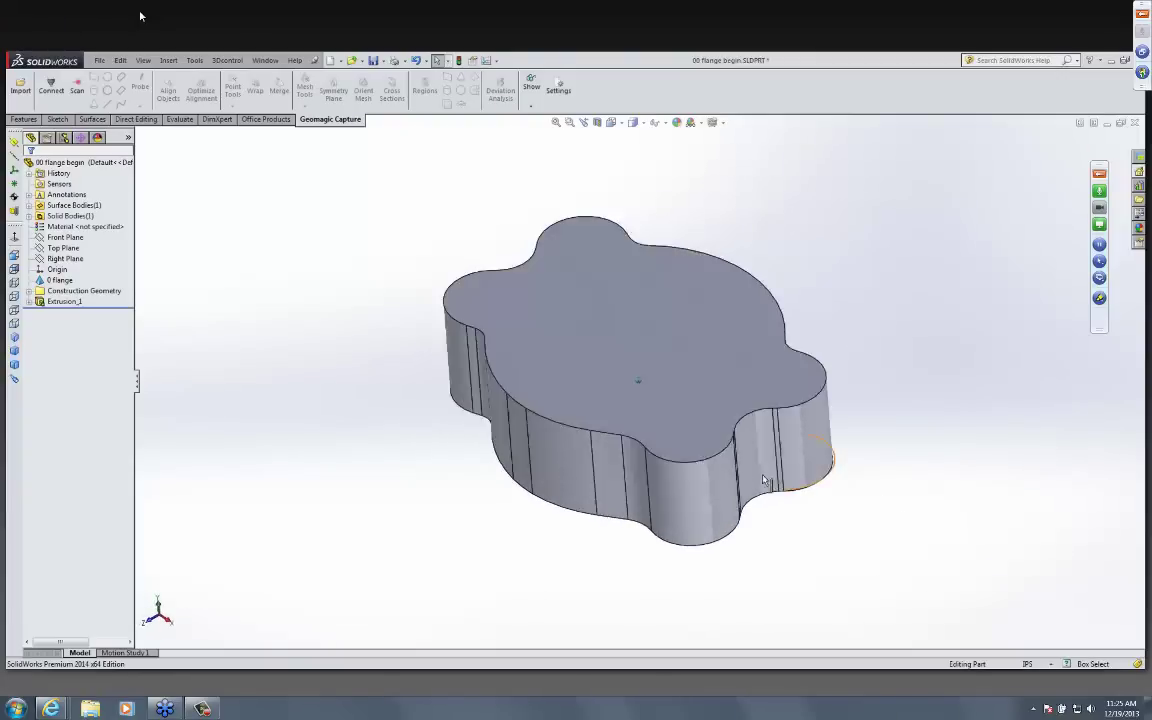
- Expand Extrusion_1 and bring up the options for its Sketch1
{"action": "left_click", "coordinate": [50, 301]}
{"action": "left_click", "coordinate": [28, 301]}
{"action": "left_click", "coordinate": [66, 313]}
{"action": "right_click", "coordinate": [66, 313]}
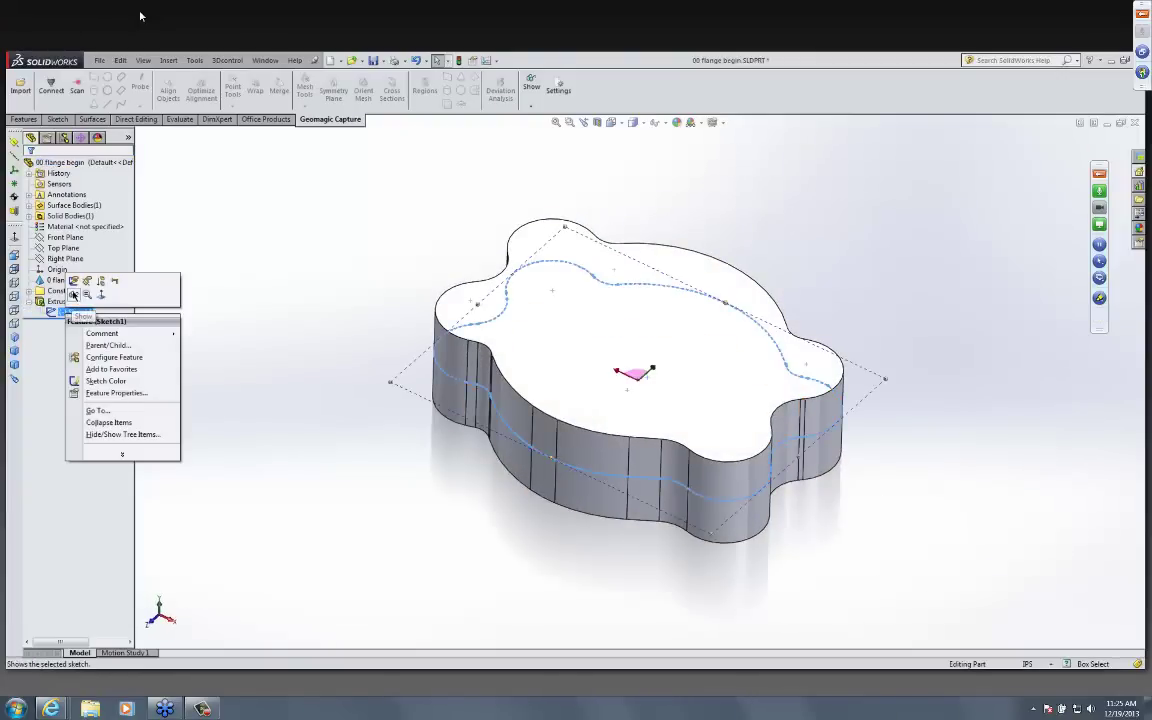
- Reopen Sketch1 and zoom in and out to check the outline against the scan
{"action": "left_click", "coordinate": [71, 285]}
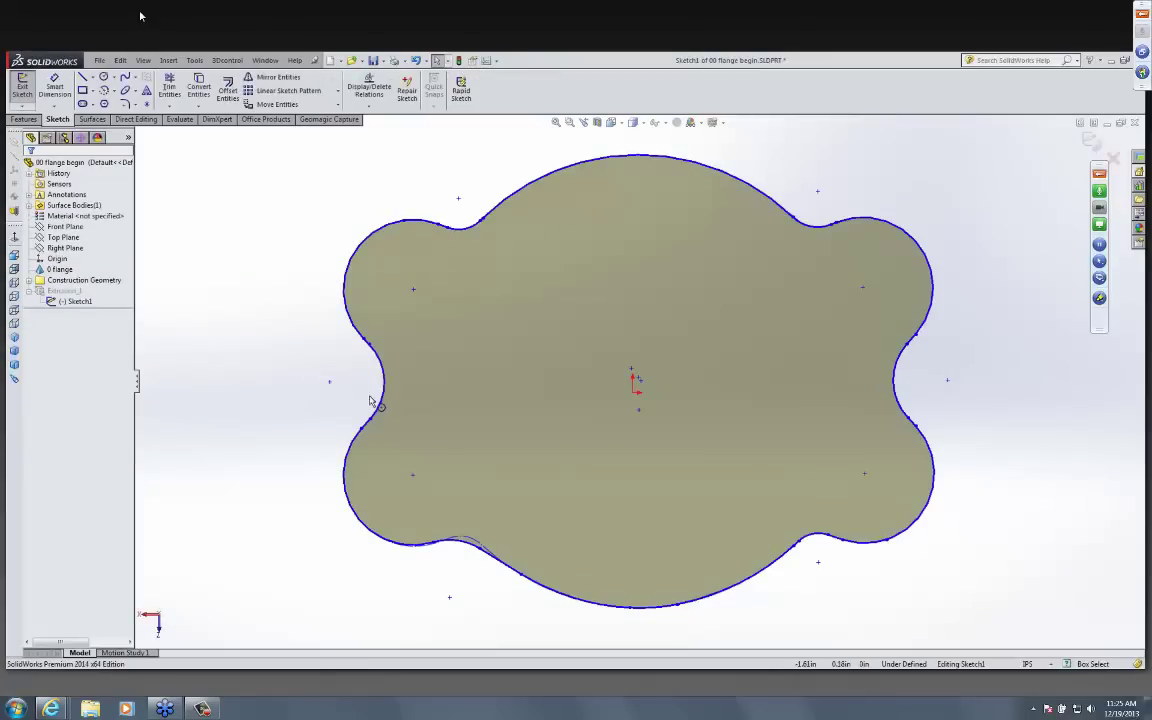
{"action": "scroll", "coordinate": [468, 218], "scroll_direction": "down", "scroll_amount": 2}
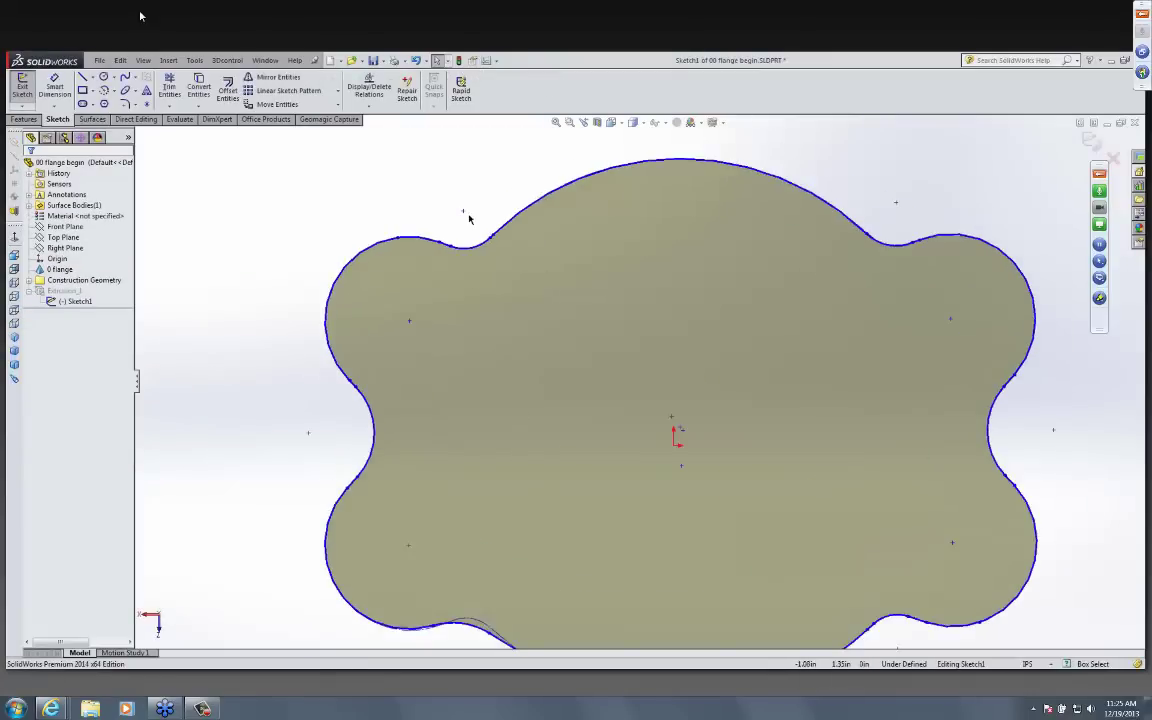
{"action": "scroll", "coordinate": [468, 218], "scroll_direction": "down", "scroll_amount": 1}
{"action": "scroll", "coordinate": [476, 272], "scroll_direction": "up", "scroll_amount": 4}
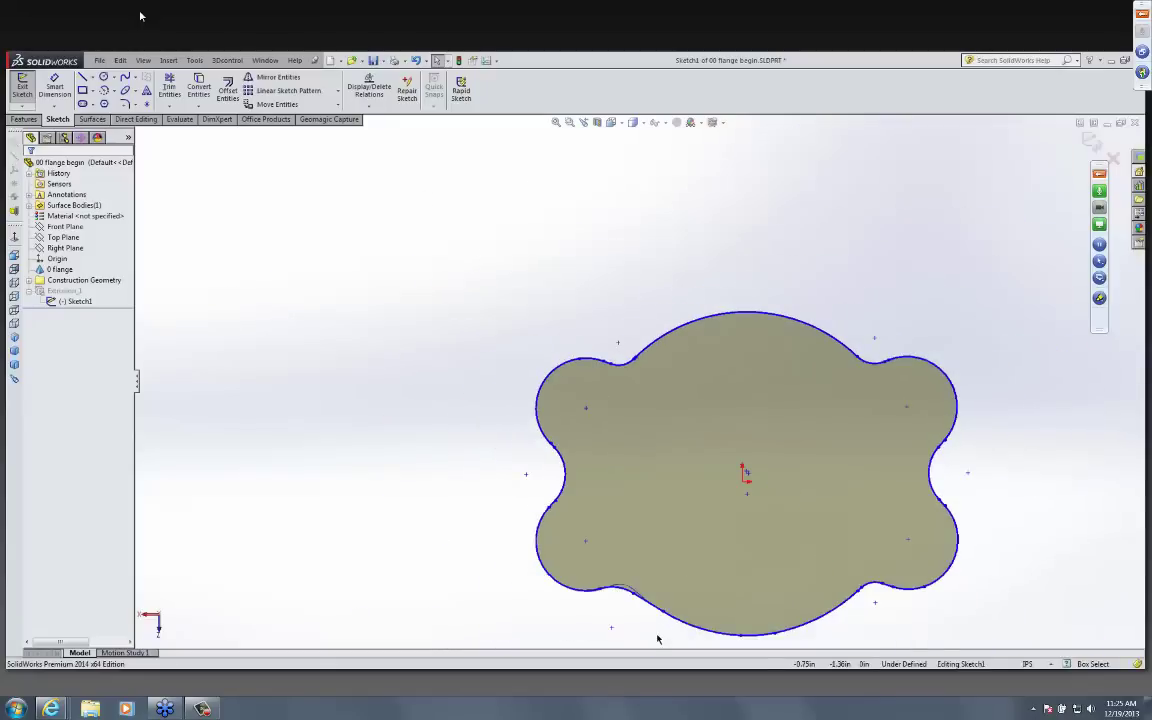
{"action": "scroll", "coordinate": [657, 638], "scroll_direction": "down", "scroll_amount": 5}
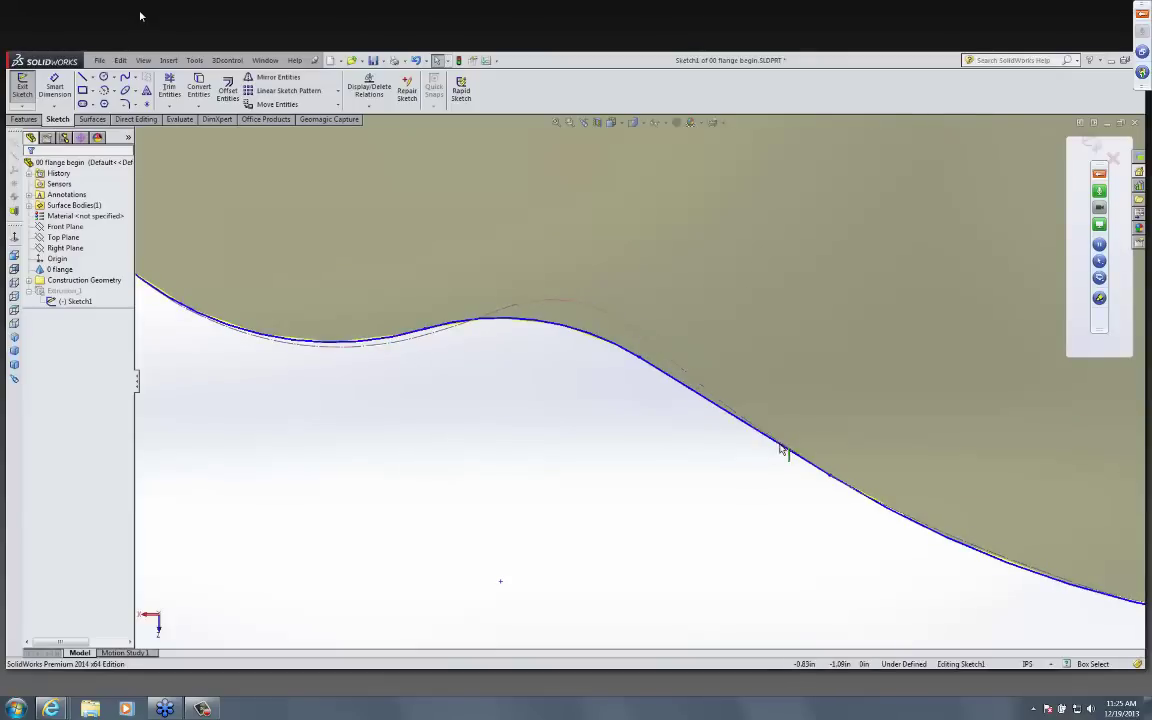
{"action": "scroll", "coordinate": [689, 422], "scroll_direction": "up", "scroll_amount": 8}
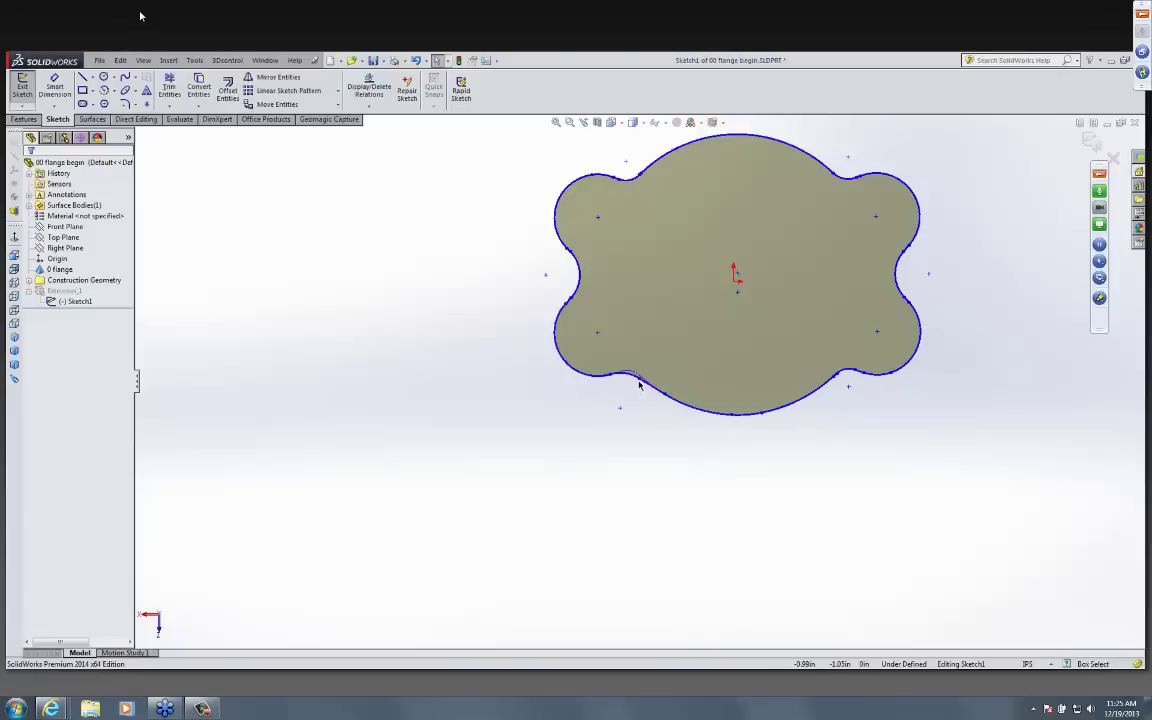
{"action": "scroll", "coordinate": [630, 368], "scroll_direction": "down", "scroll_amount": 4}
{"action": "scroll", "coordinate": [625, 360], "scroll_direction": "down", "scroll_amount": 2}
{"action": "scroll", "coordinate": [540, 391], "scroll_direction": "up", "scroll_amount": 3}
{"action": "scroll", "coordinate": [528, 465], "scroll_direction": "up", "scroll_amount": 3}
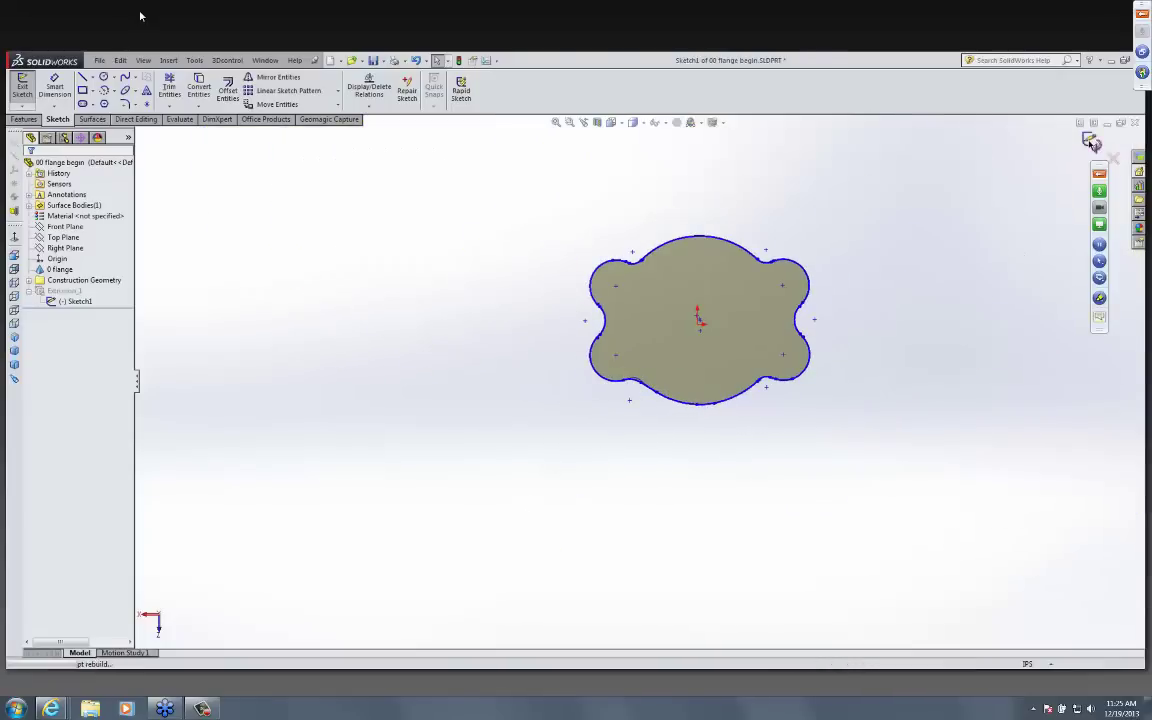
- Exit the sketch so Extrusion_1 rebuilds, and tilt the part into a 3-D view
{"action": "key", "text": "ctrl+b"}
{"action": "middle_click_drag", "start_coordinate": [702, 483], "coordinate": [729, 431]}
{"action": "scroll", "coordinate": [679, 402], "scroll_direction": "down", "scroll_amount": 5}
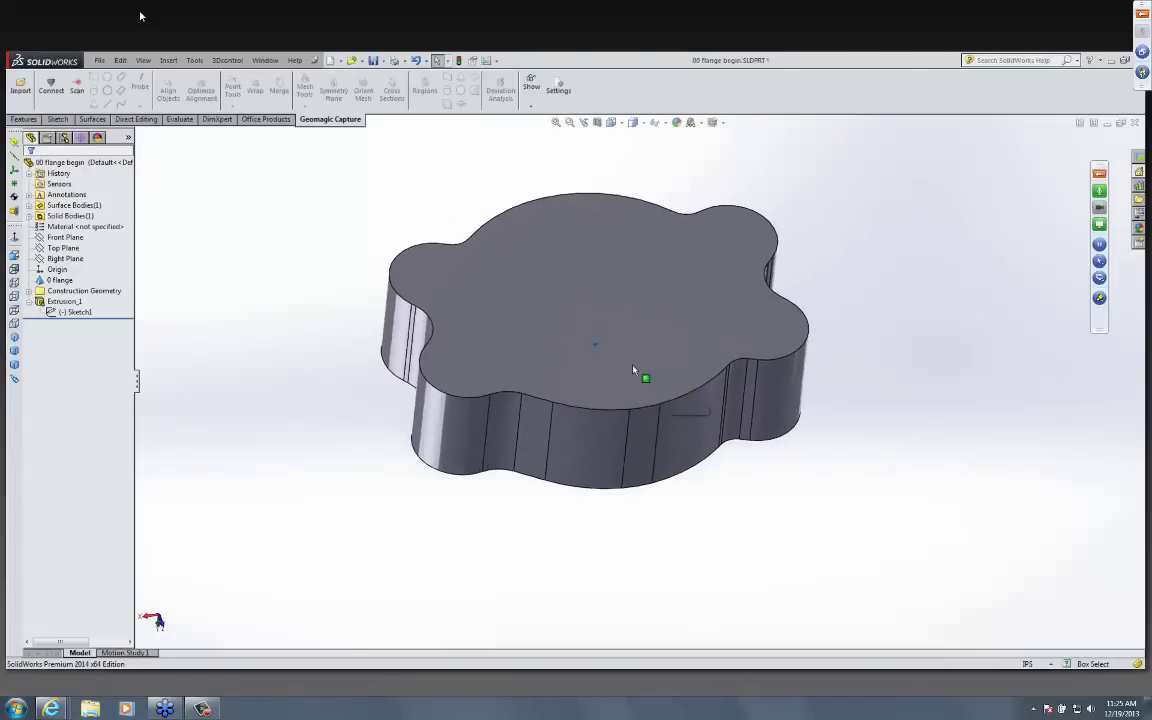
- Expand Solid Bodies in the display pane and hide the Extrusion_1 body
{"action": "scroll", "coordinate": [600, 380], "scroll_direction": "down", "scroll_amount": 2}
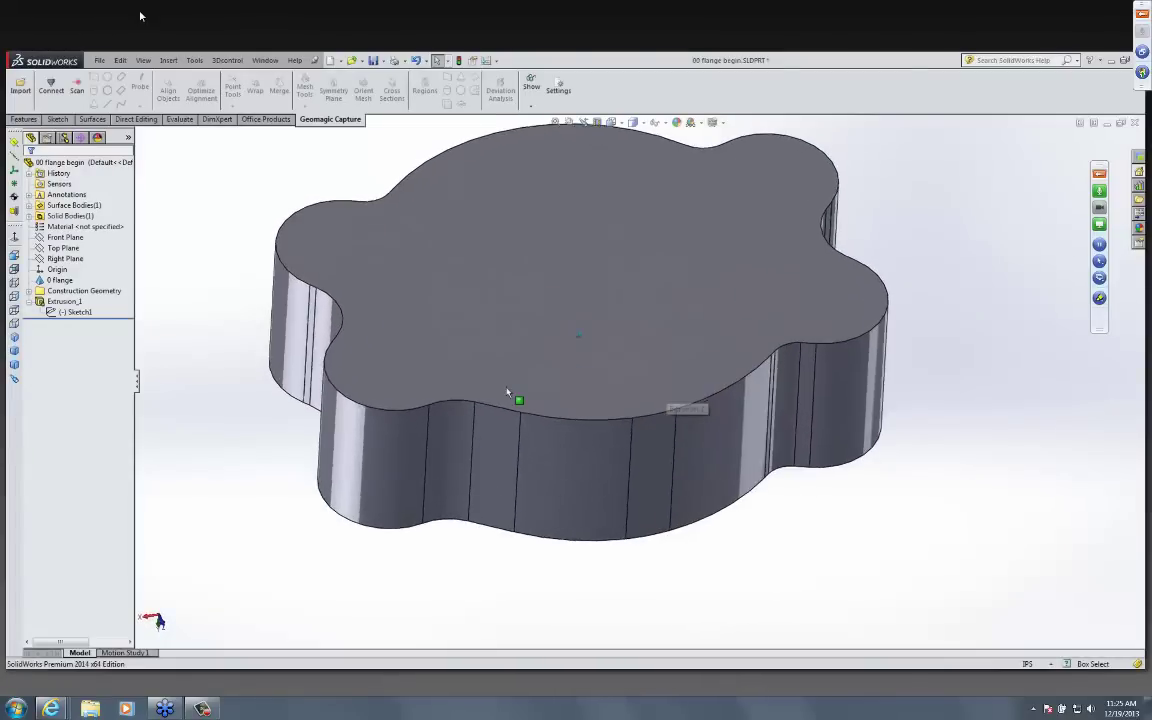
{"action": "left_click", "coordinate": [127, 138]}
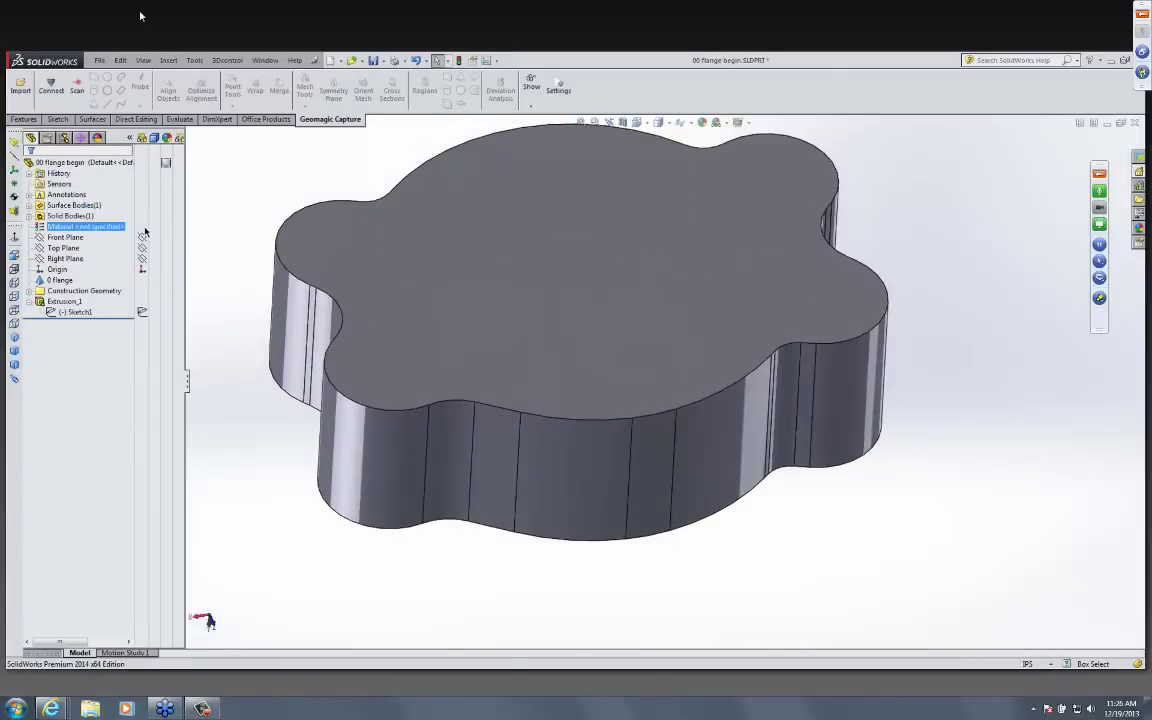
{"action": "left_click", "coordinate": [28, 216]}
{"action": "left_click", "coordinate": [85, 162]}
{"action": "left_click", "coordinate": [143, 227]}
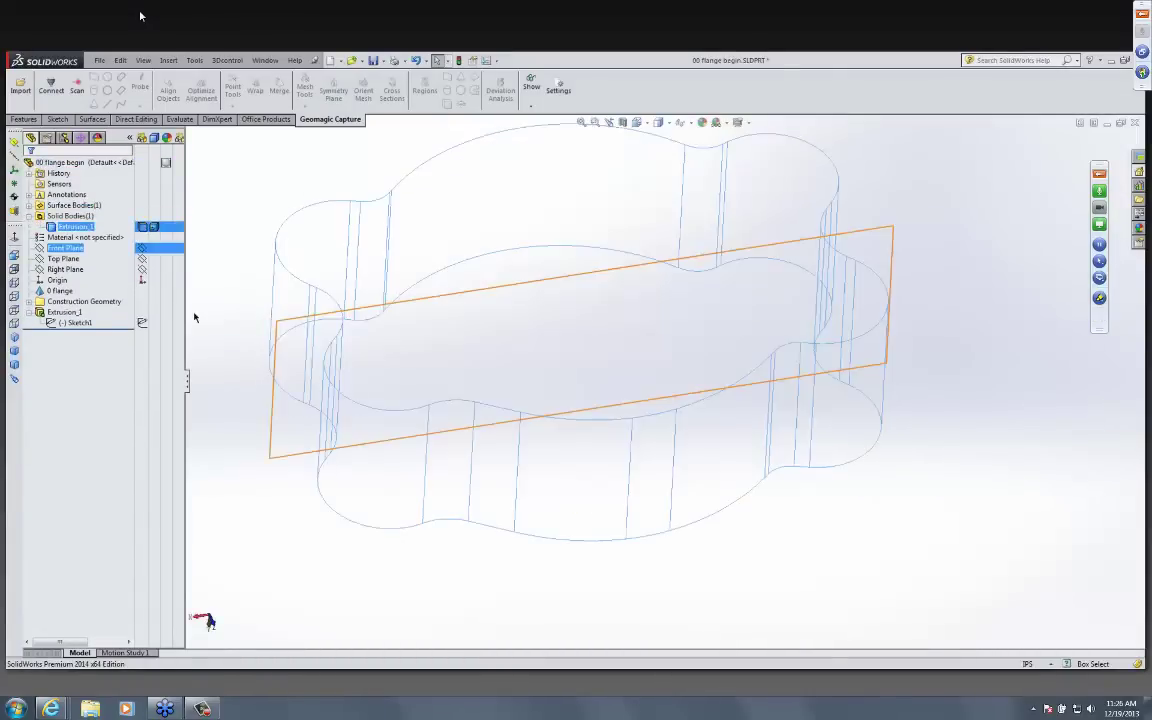
- Show the 0 flange scan mesh and orbit it to a new orientation
{"action": "left_click", "coordinate": [55, 291]}
{"action": "right_click", "coordinate": [52, 293]}
{"action": "left_click", "coordinate": [413, 380]}
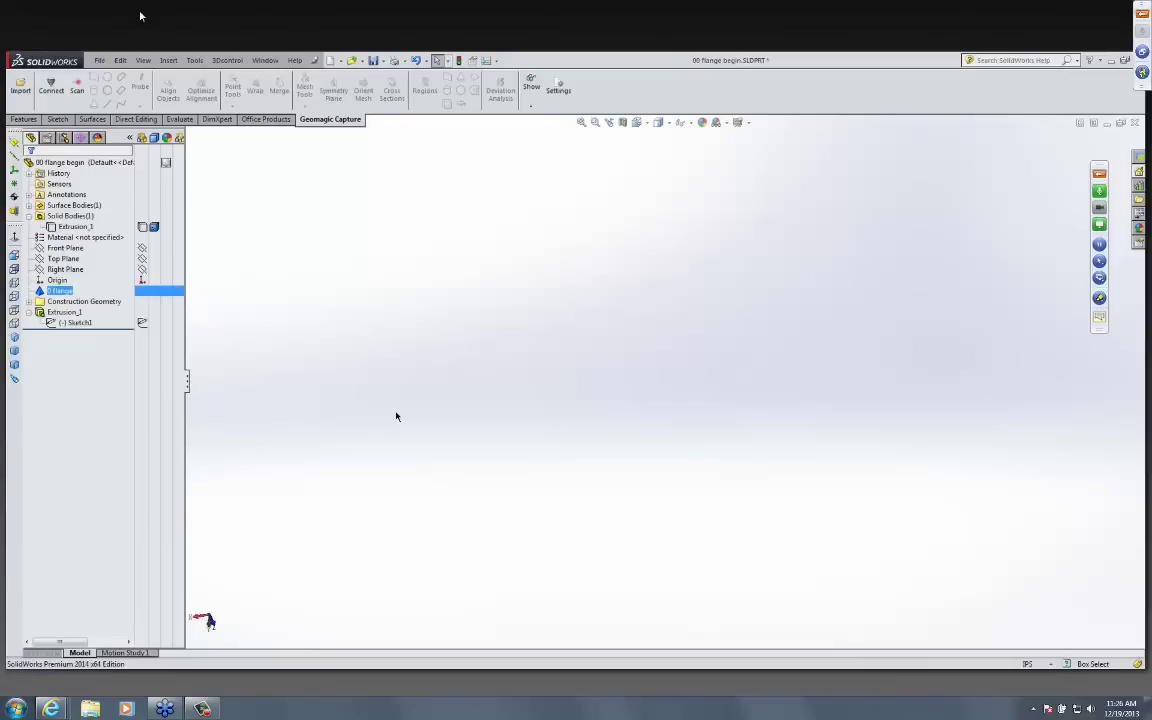
{"action": "middle_click_drag", "start_coordinate": [656, 482], "coordinate": [735, 414]}
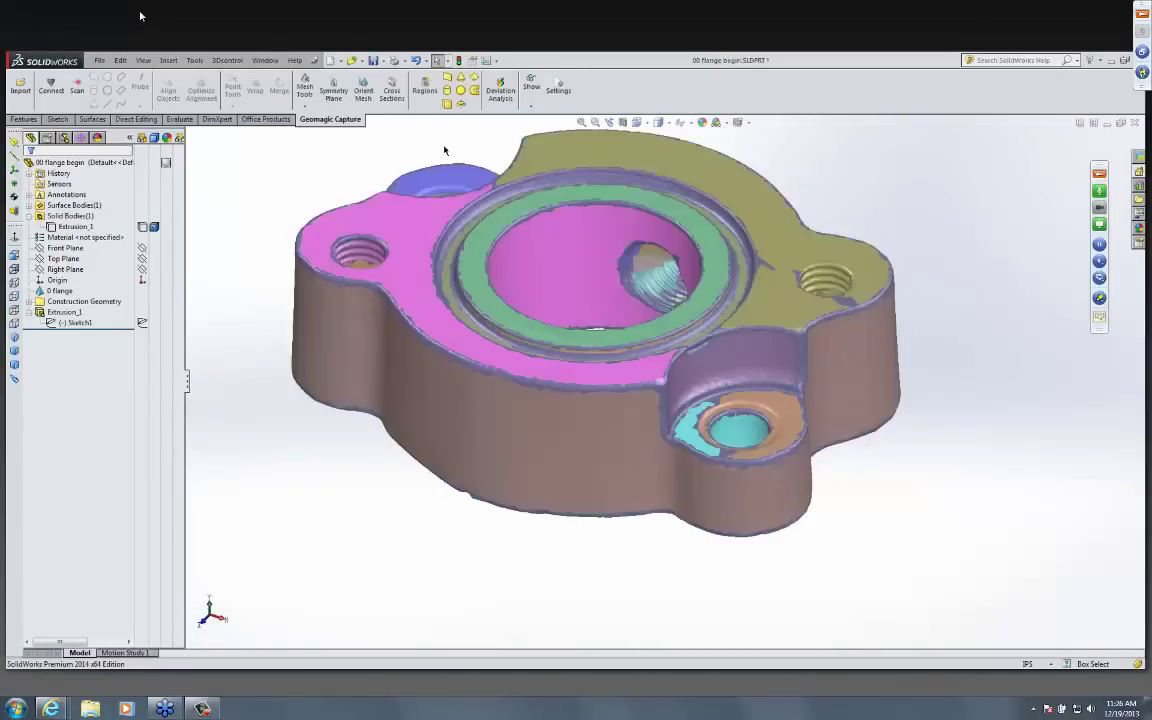
- Fit a cut cylinder to the pocket region beside the notch, constrained to Top Plane
{"action": "left_click", "coordinate": [643, 329]}
{"action": "left_click", "coordinate": [716, 373]}
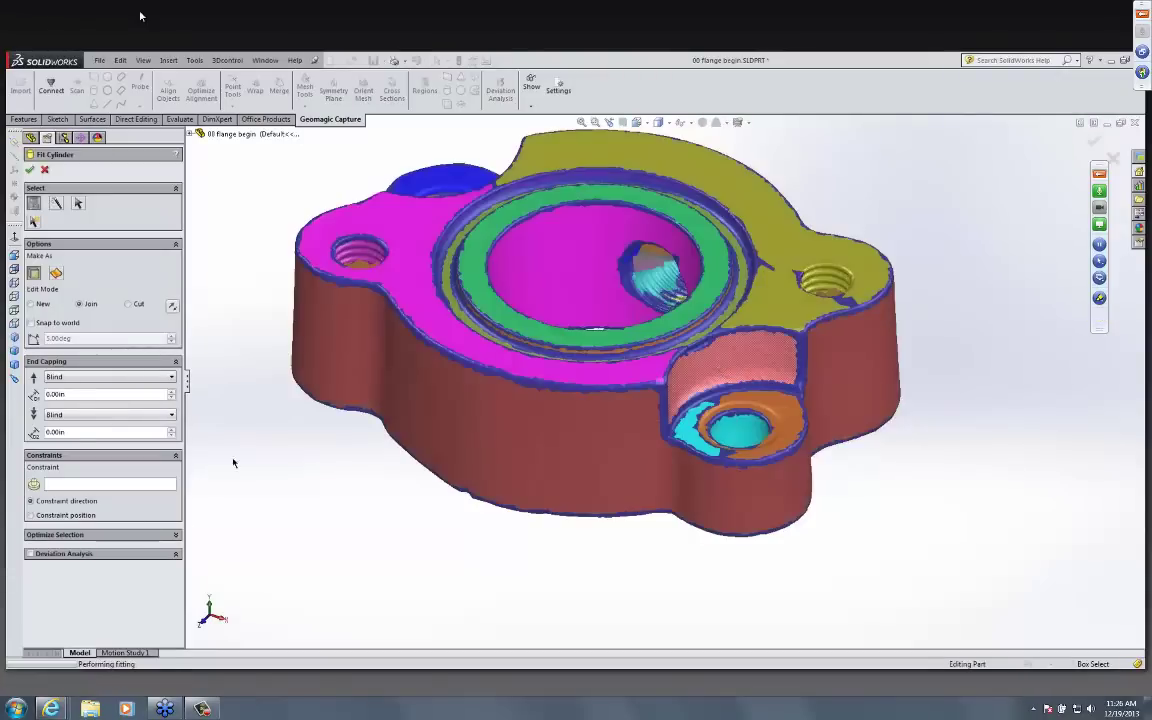
{"action": "left_click", "coordinate": [79, 487]}
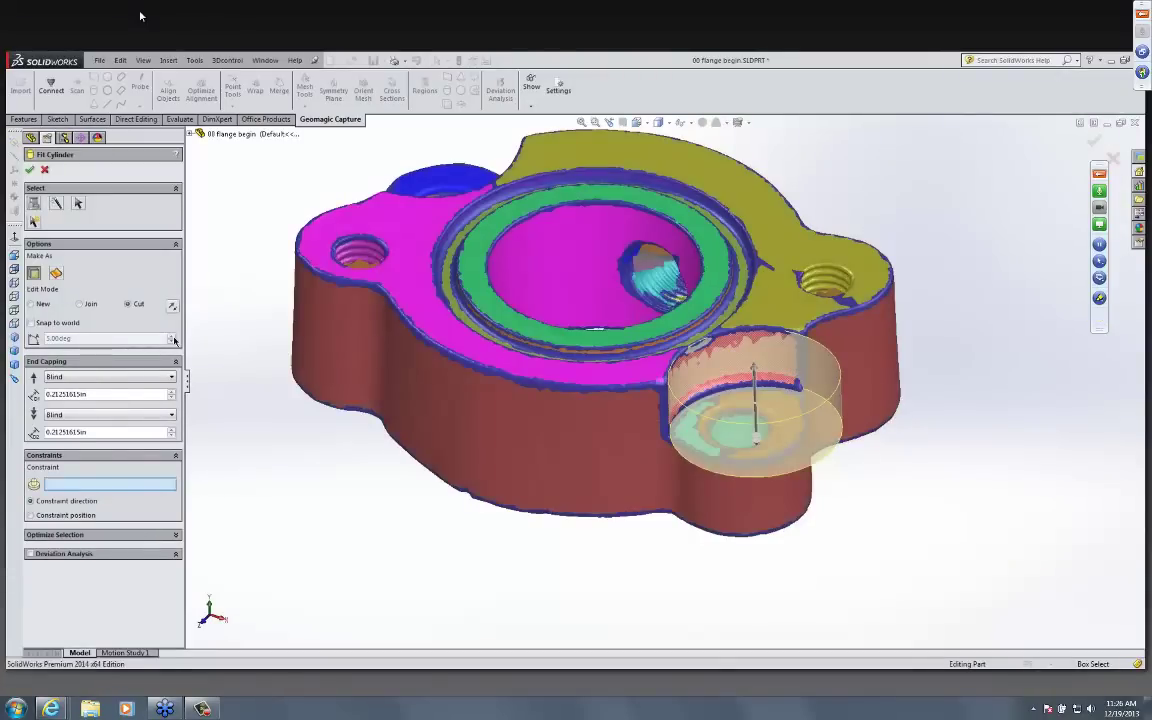
{"action": "left_click", "coordinate": [195, 134]}
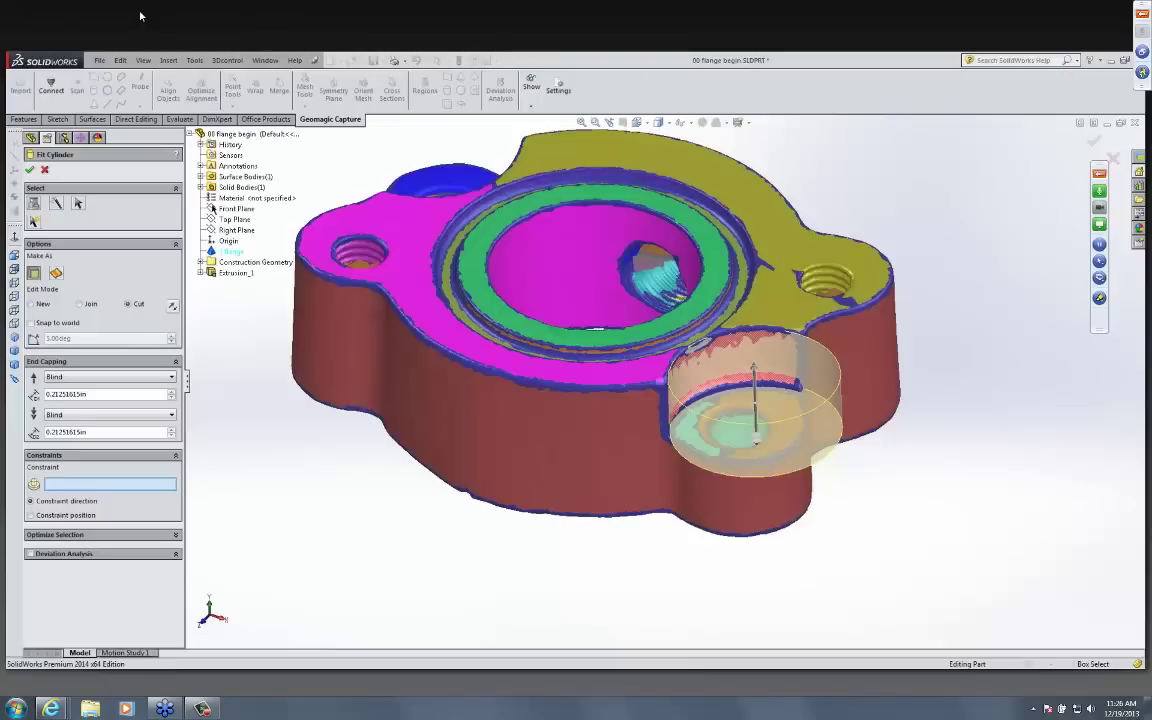
{"action": "left_click", "coordinate": [216, 219]}
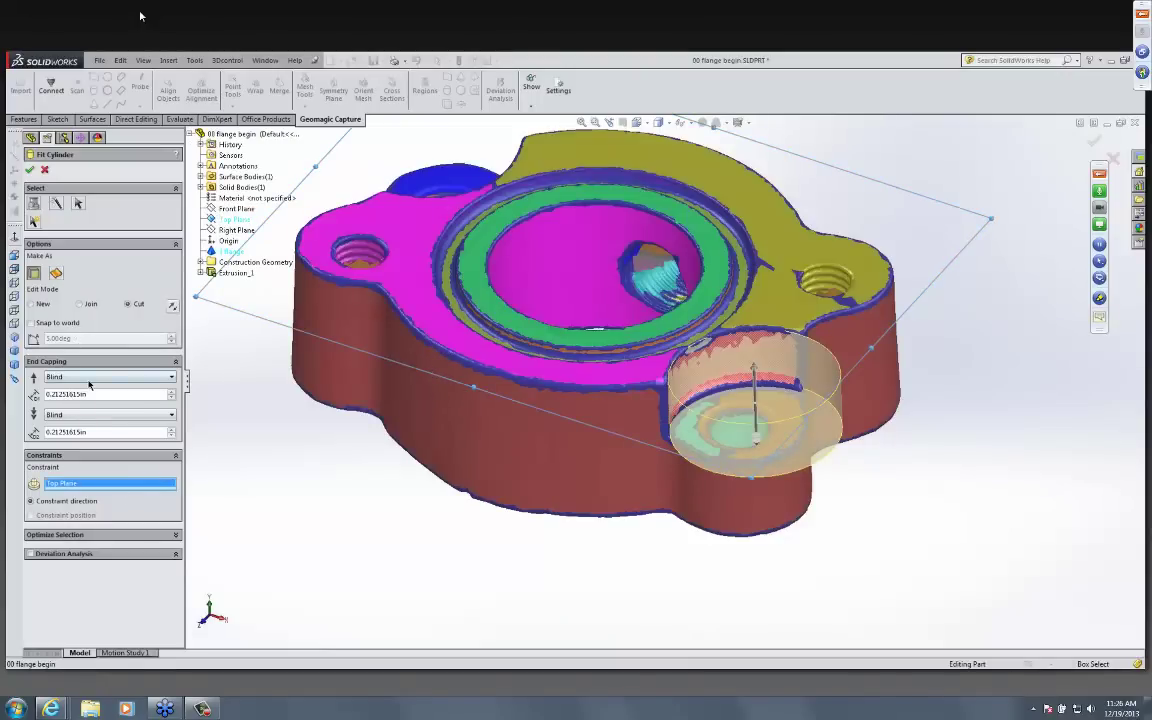
- Cap the cylinder's second end Up to Region and extend it upward past the top face
{"action": "left_click", "coordinate": [76, 414]}
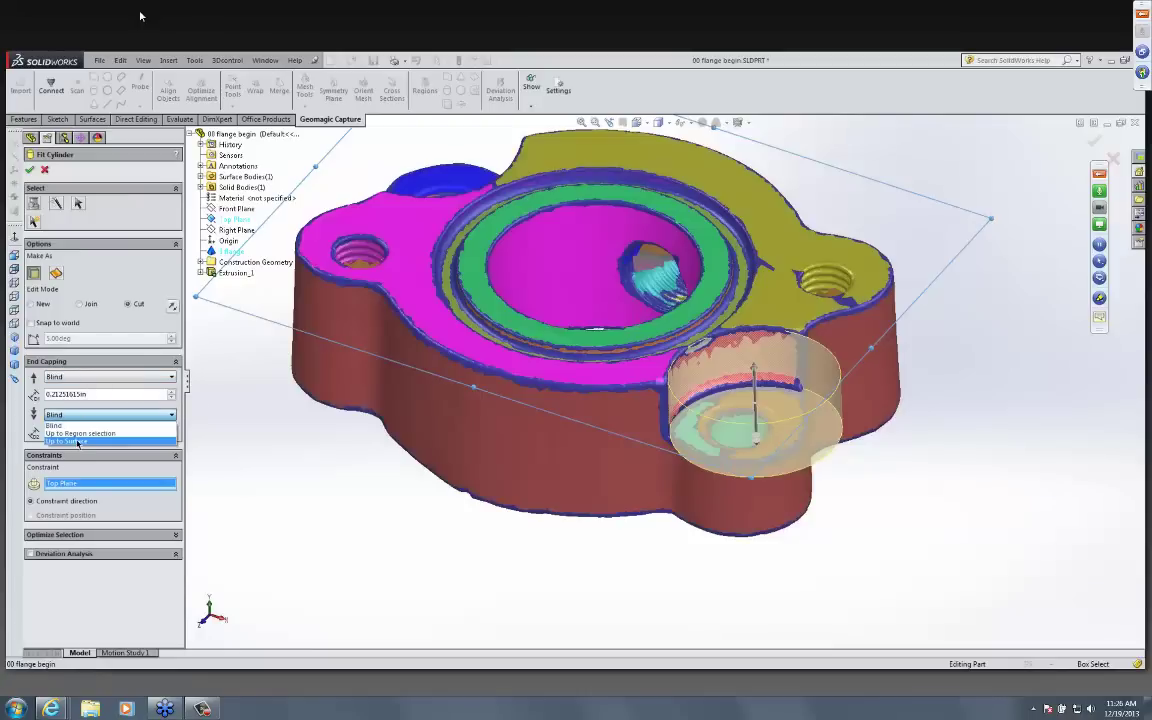
{"action": "left_click", "coordinate": [80, 433]}
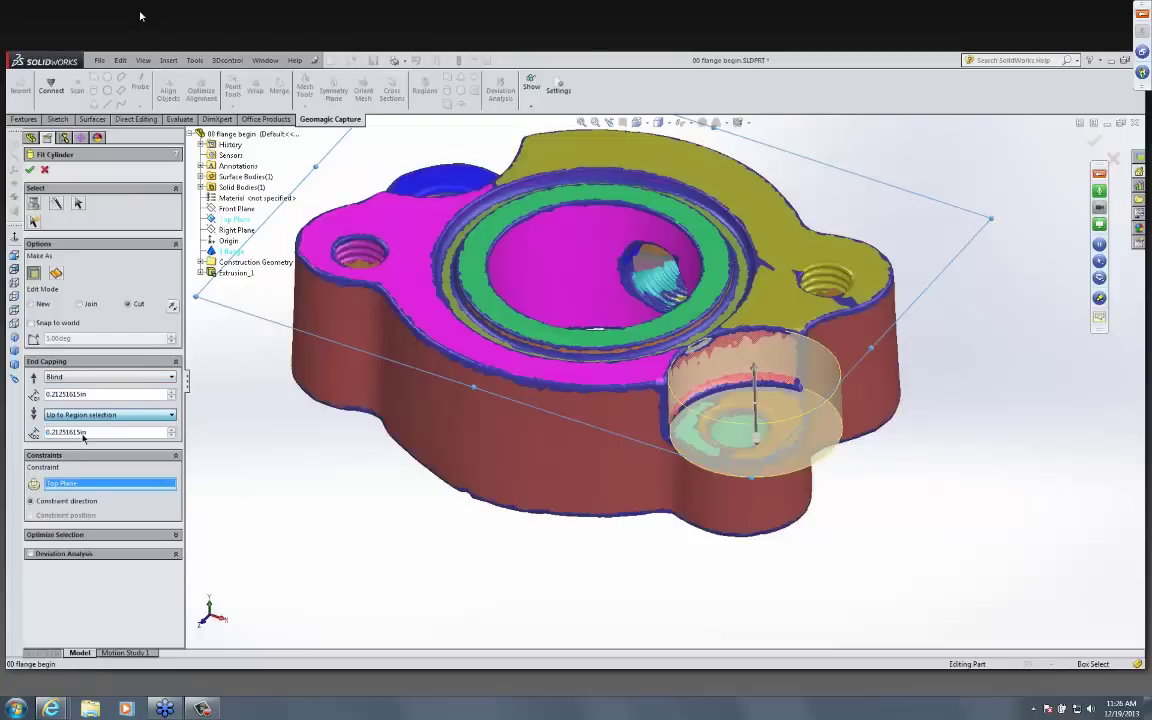
{"action": "left_click", "coordinate": [786, 419]}
{"action": "left_click_drag", "start_coordinate": [755, 366], "coordinate": [766, 272]}
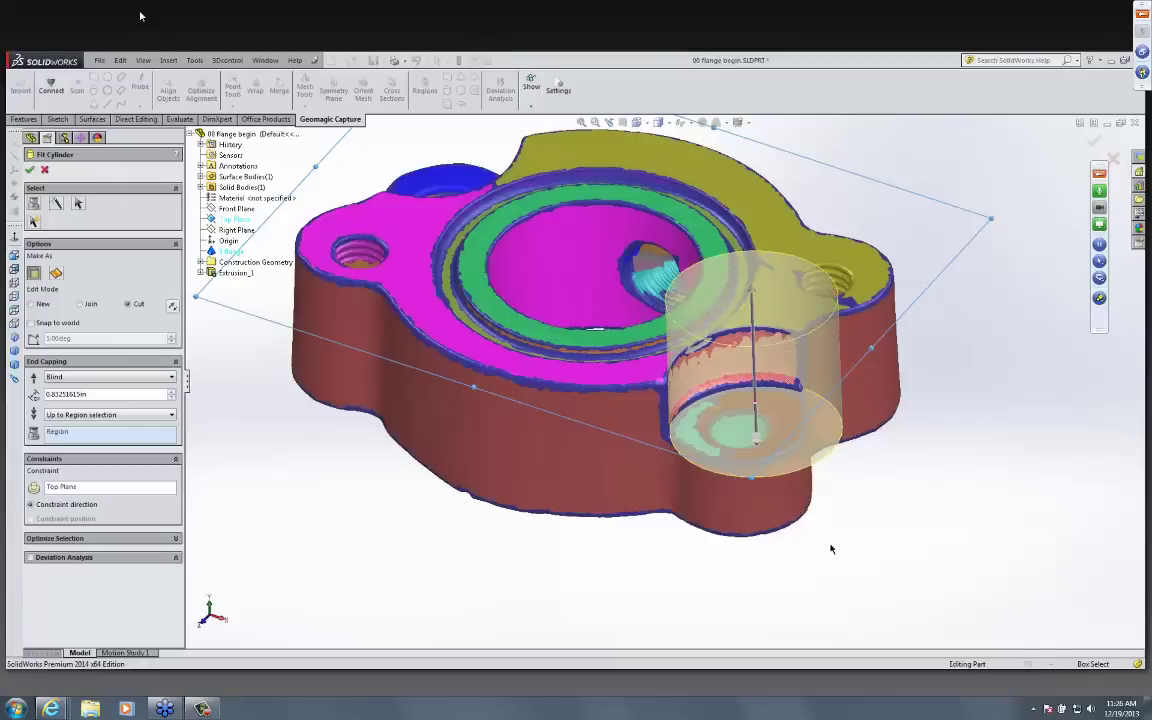
{"action": "scroll", "coordinate": [830, 549], "scroll_direction": "up", "scroll_amount": 4}
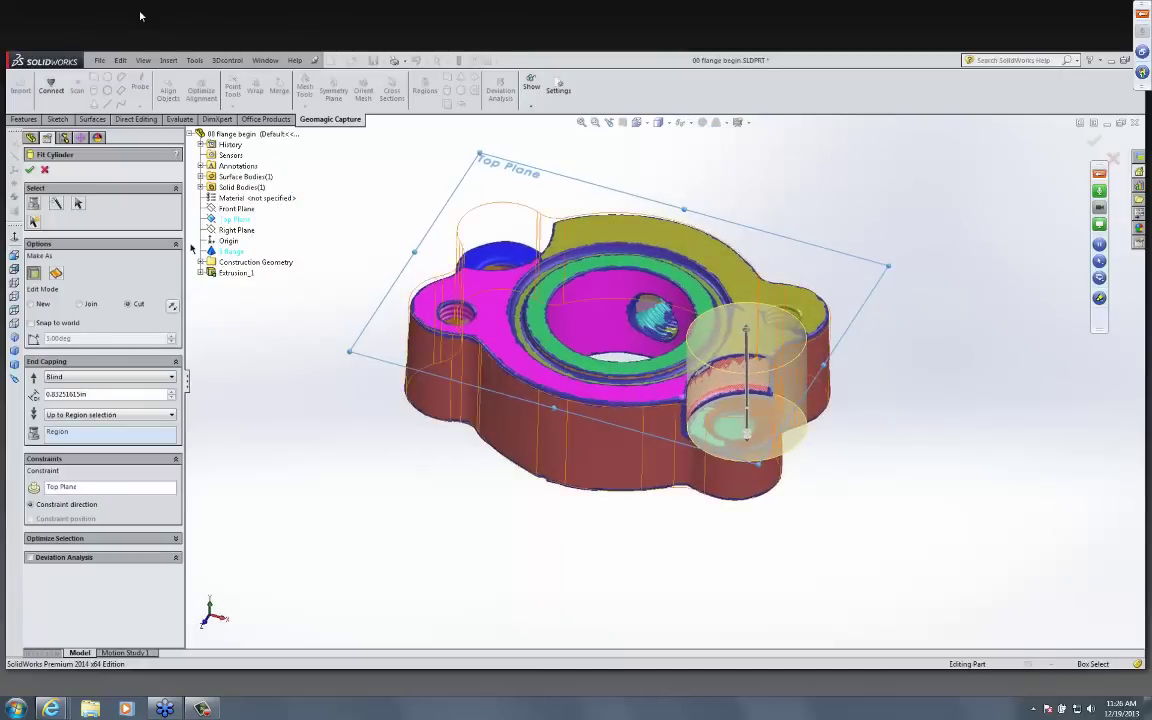
- Choose Extrusion_1 as the body to cut and accept the cylinder cut
{"action": "left_click", "coordinate": [30, 137]}
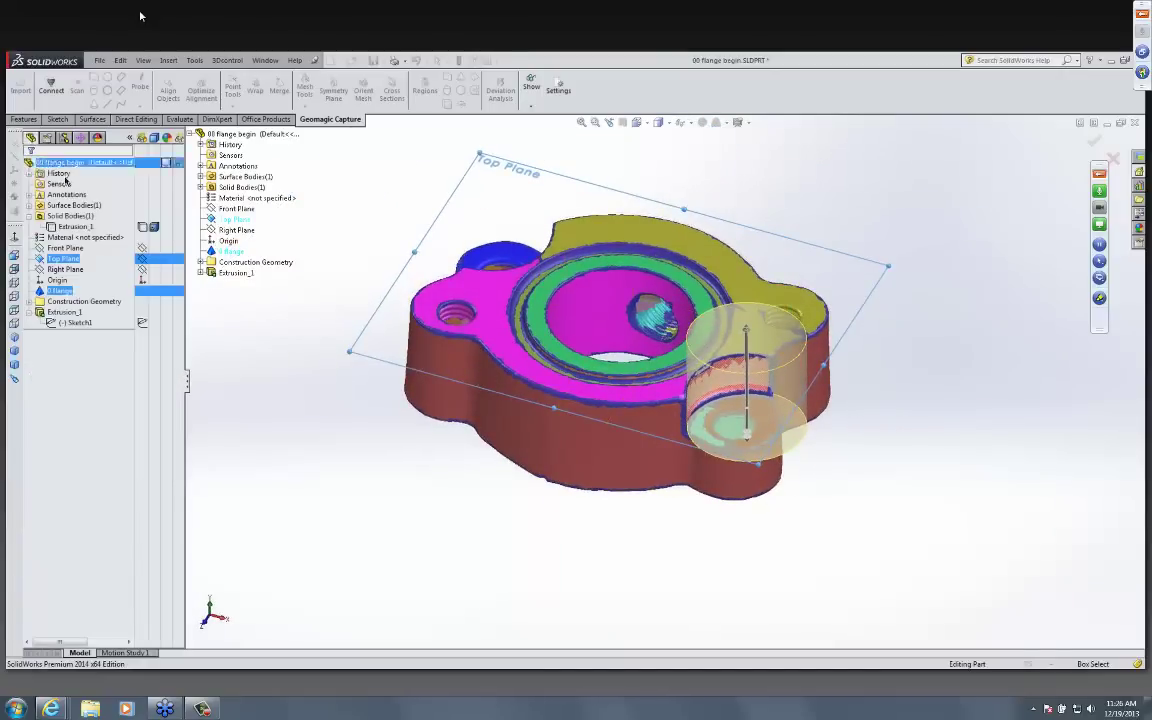
{"action": "left_click", "coordinate": [75, 226]}
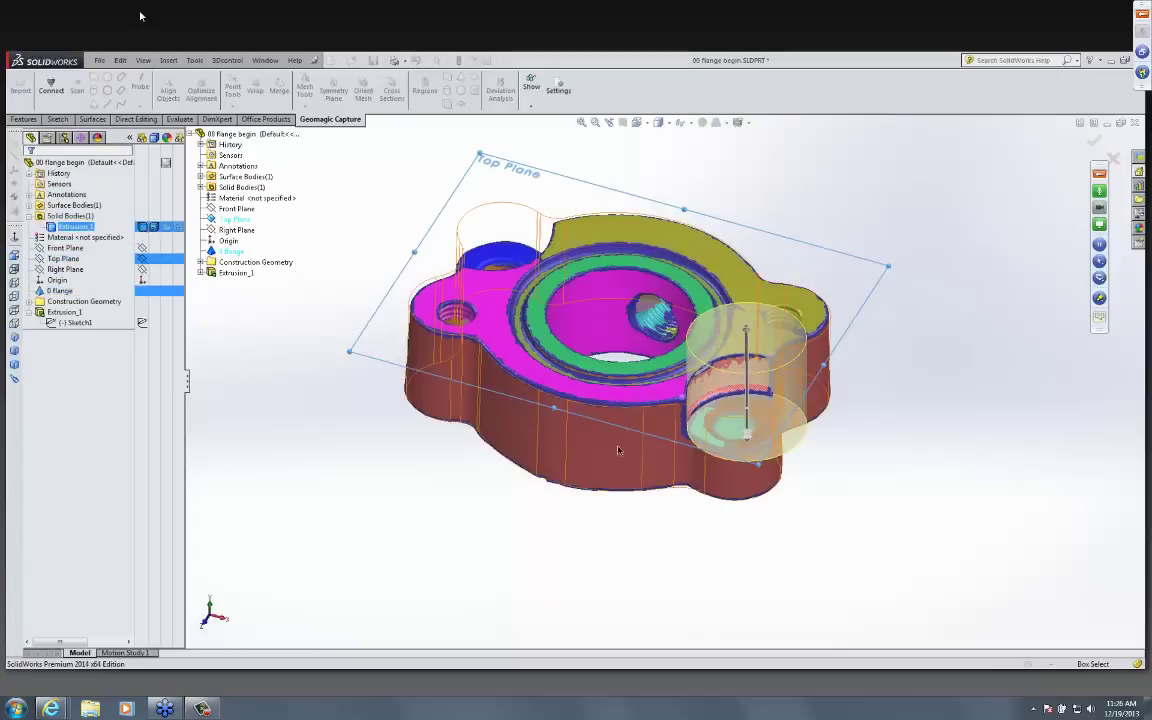
{"action": "left_click", "coordinate": [618, 450]}
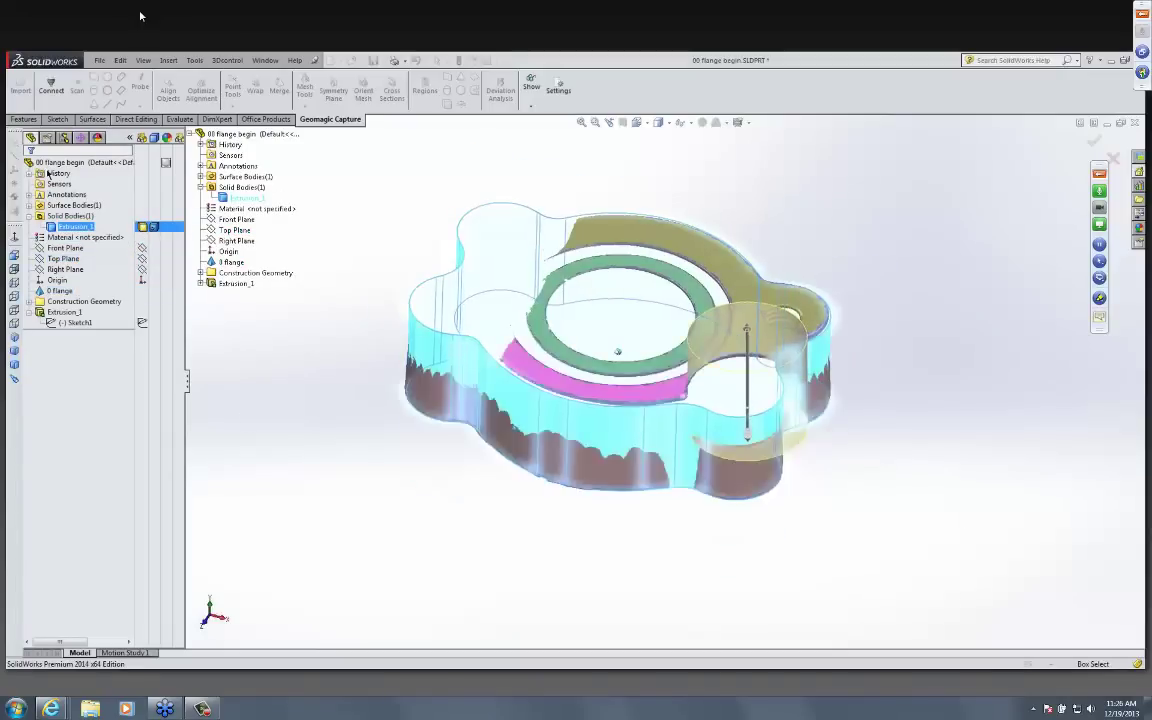
{"action": "left_click", "coordinate": [48, 139]}
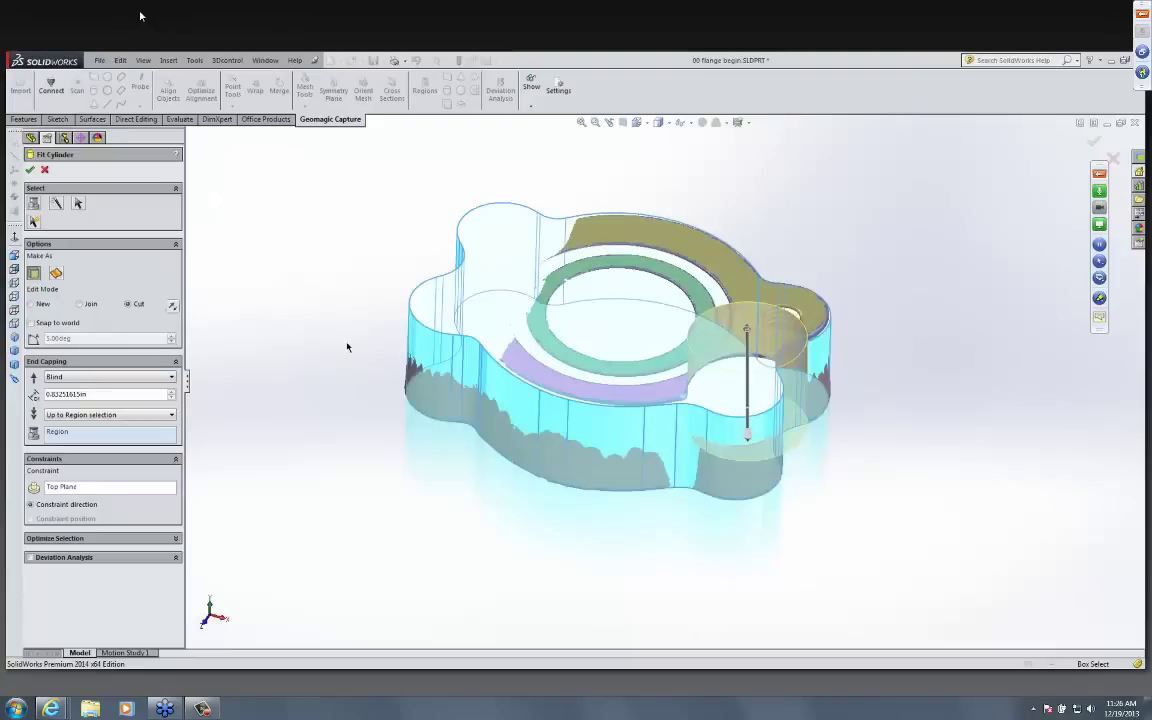
{"action": "key", "text": "Return"}
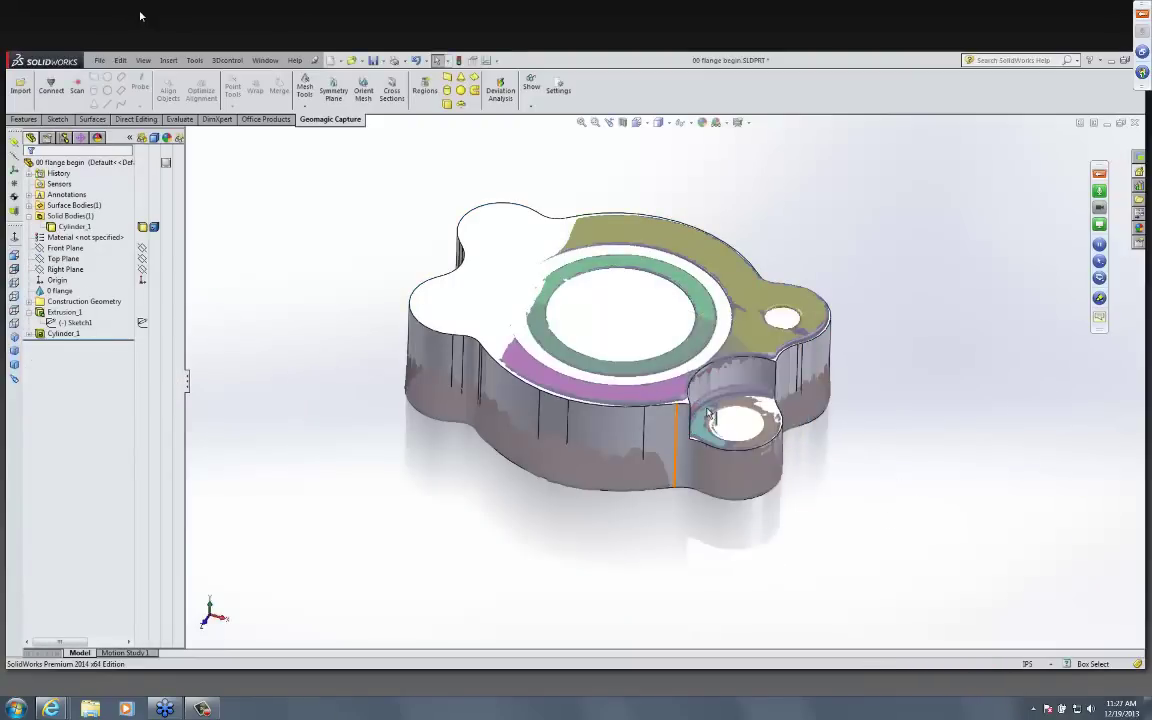
- Zoom and orbit to inspect the Cylinder_1 cut through the flange's side boss
{"action": "scroll", "coordinate": [743, 403], "scroll_direction": "down", "scroll_amount": 4}
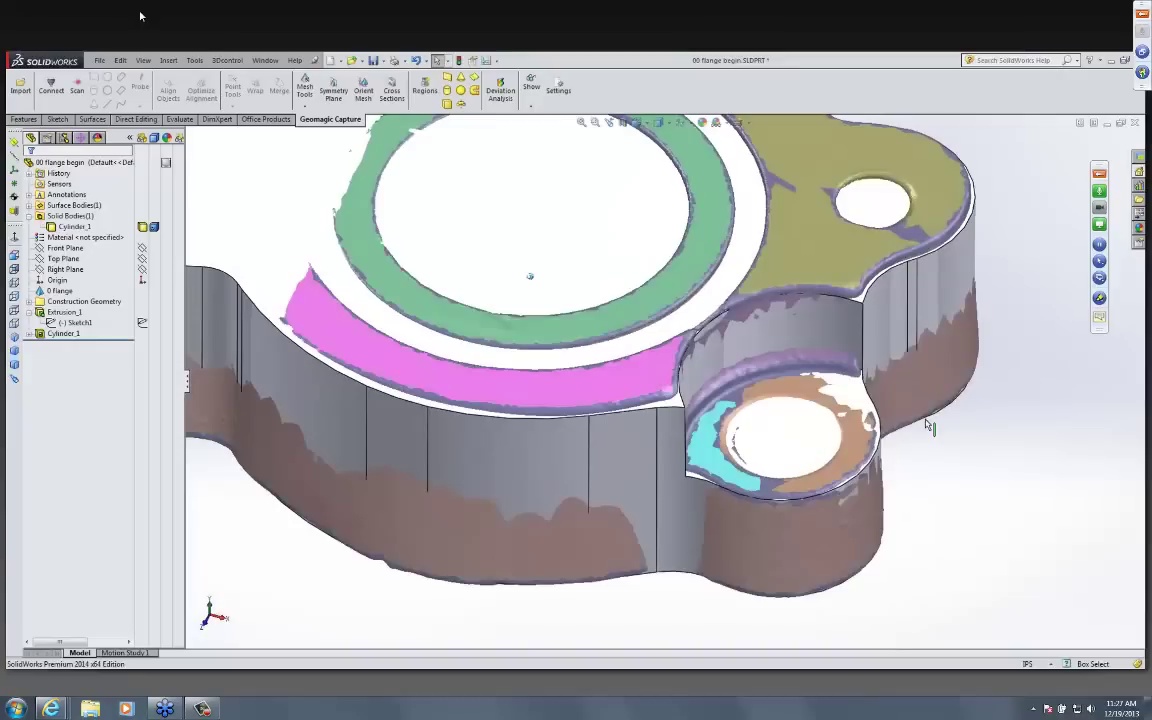
{"action": "middle_click_drag", "start_coordinate": [622, 392], "coordinate": [229, 355]}
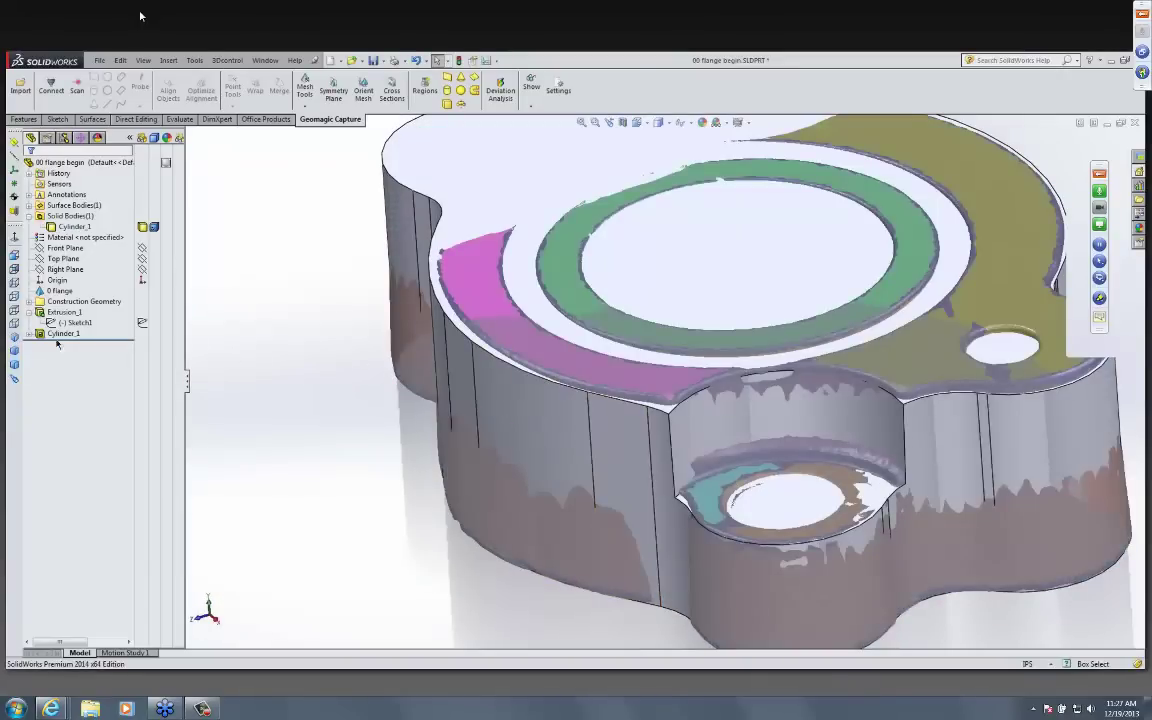
{"action": "left_click", "coordinate": [50, 335]}
{"action": "left_click", "coordinate": [298, 488]}
{"action": "scroll", "coordinate": [319, 474], "scroll_direction": "up", "scroll_amount": 5}
{"action": "middle_click_drag", "start_coordinate": [321, 471], "coordinate": [520, 373]}
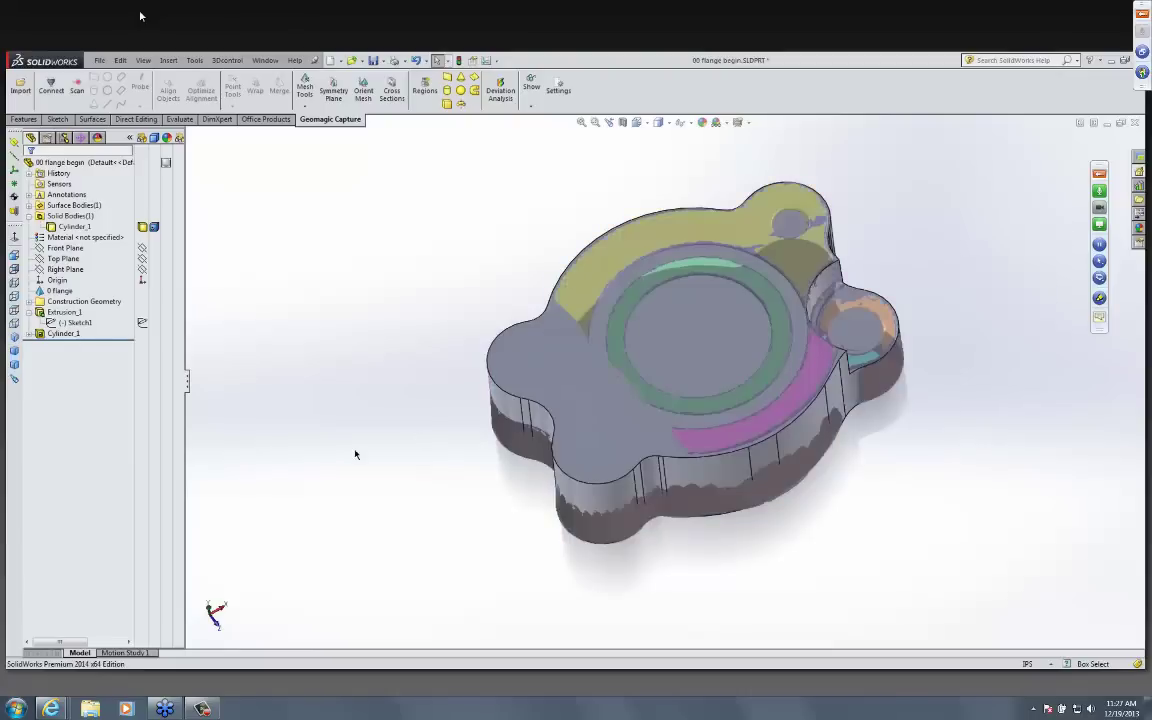
{"action": "right_click", "coordinate": [58, 290]}
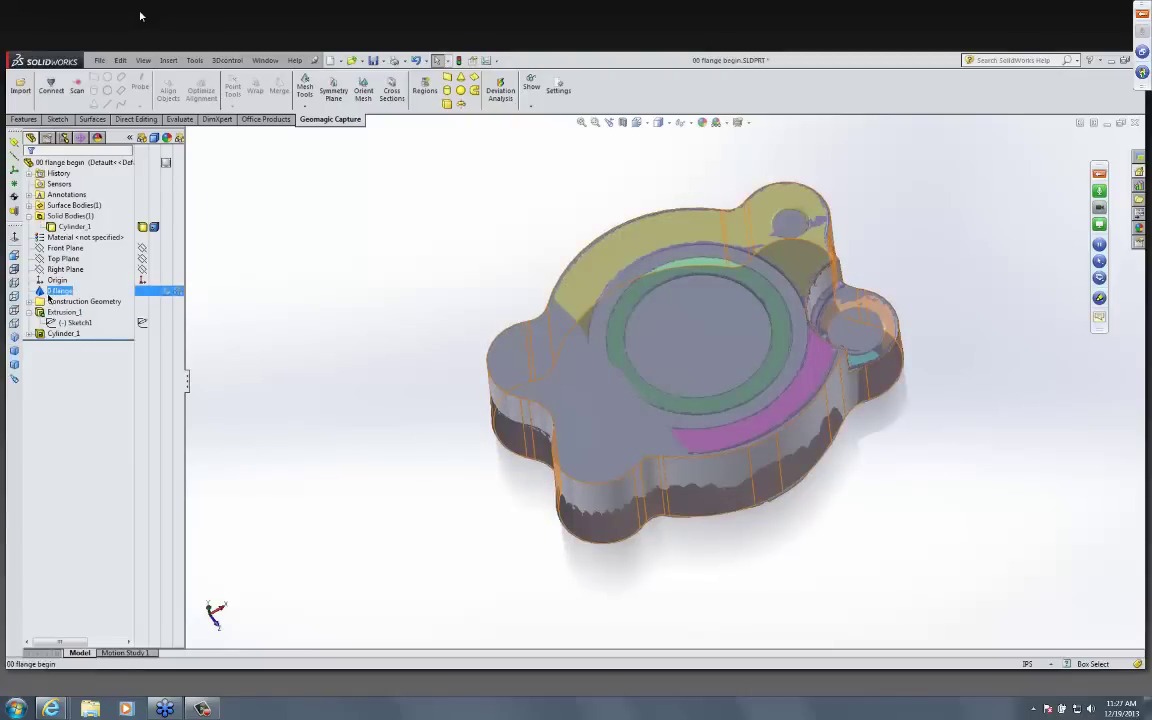
- Hide the Cylinder_1 body, select the flange scan mesh, and launch Fit Freeform
{"action": "left_click", "coordinate": [307, 322]}
{"action": "left_click", "coordinate": [74, 226]}
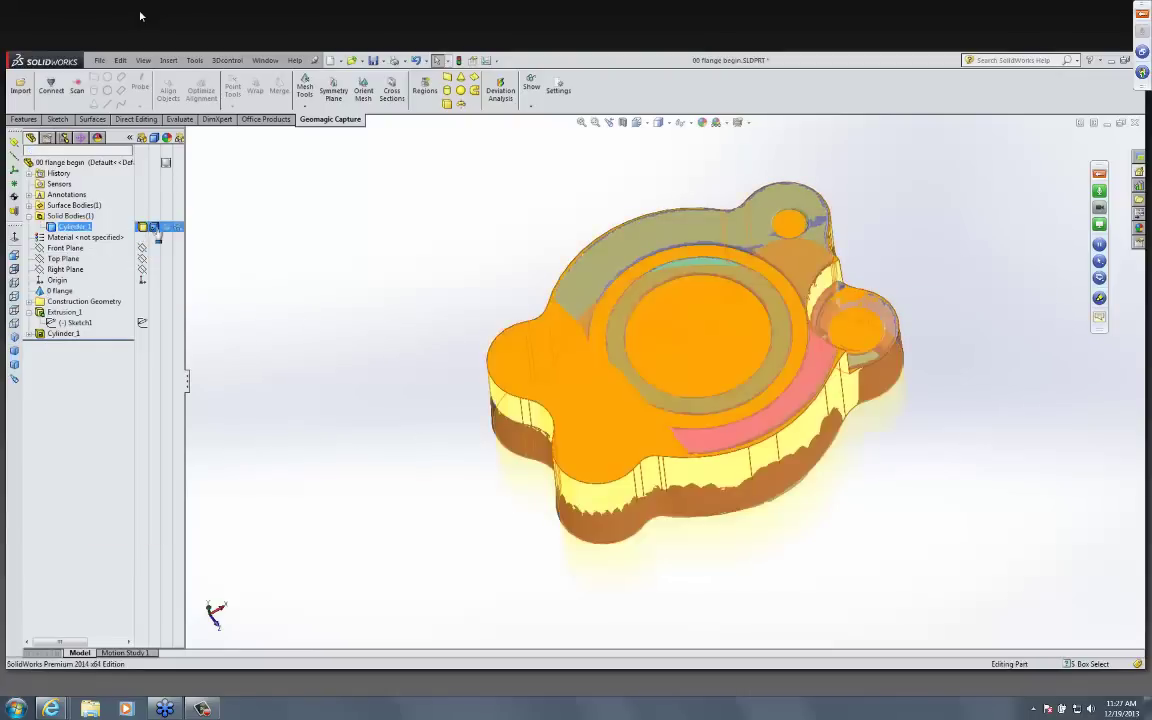
{"action": "middle_click_drag", "start_coordinate": [595, 424], "coordinate": [742, 461]}
{"action": "scroll", "coordinate": [740, 455], "scroll_direction": "down", "scroll_amount": 5}
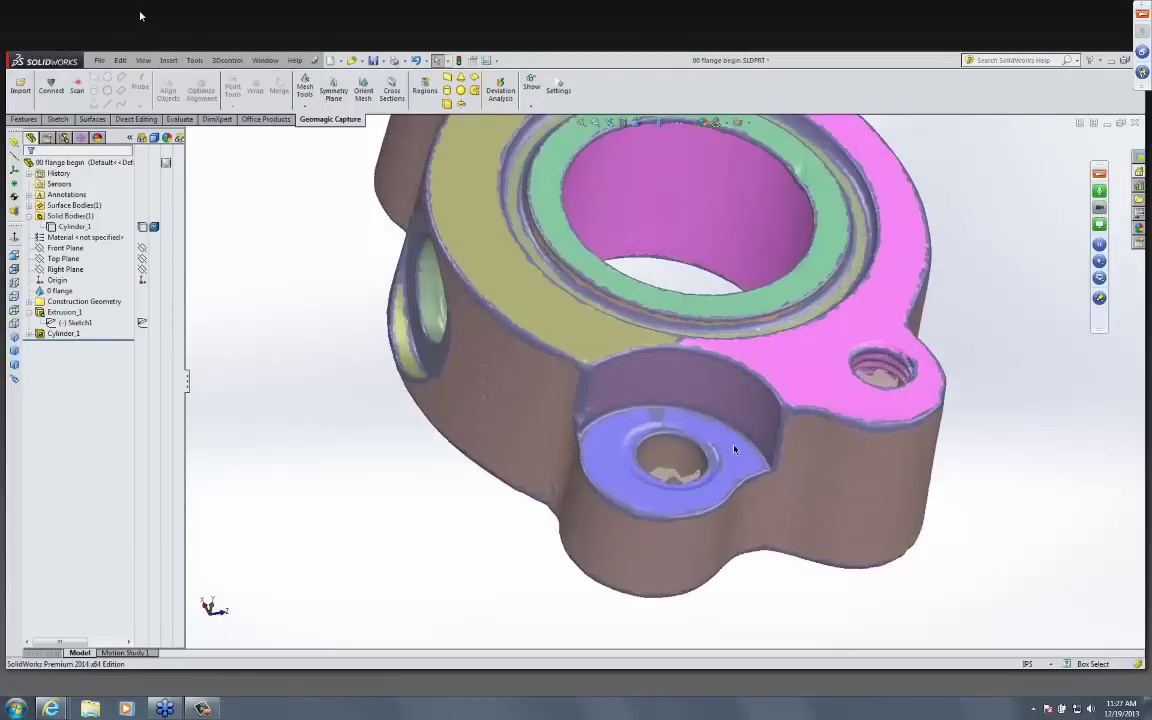
{"action": "scroll", "coordinate": [737, 446], "scroll_direction": "down", "scroll_amount": 1}
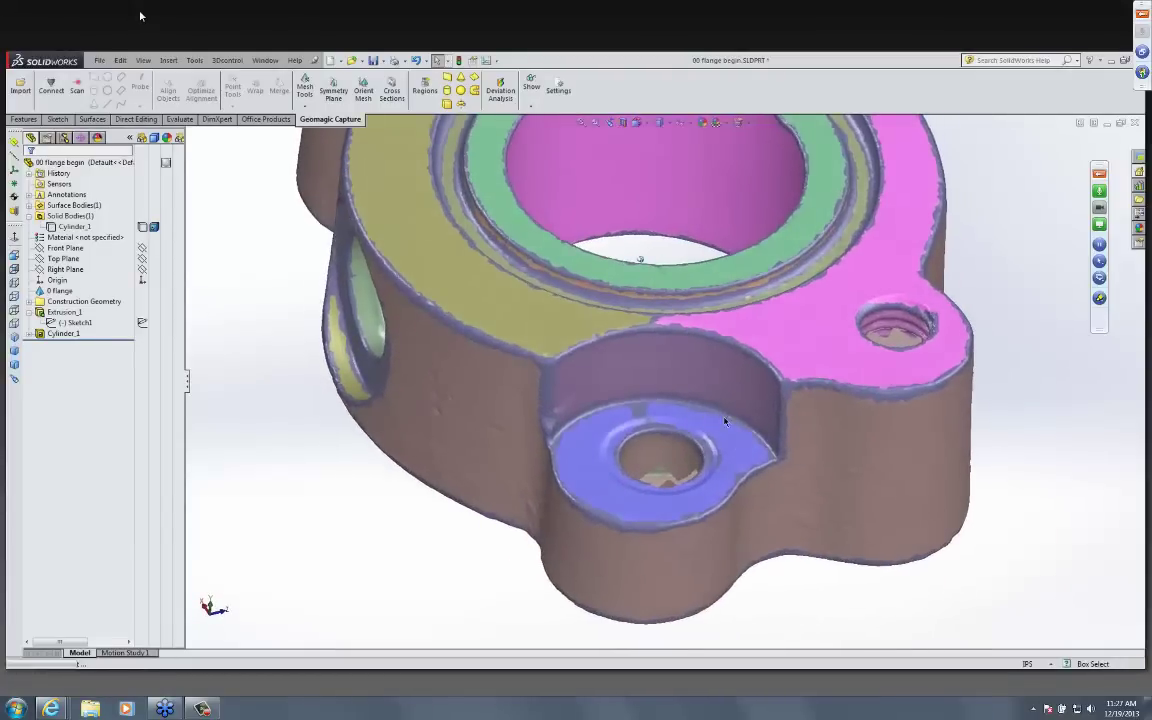
{"action": "left_click", "coordinate": [737, 445]}
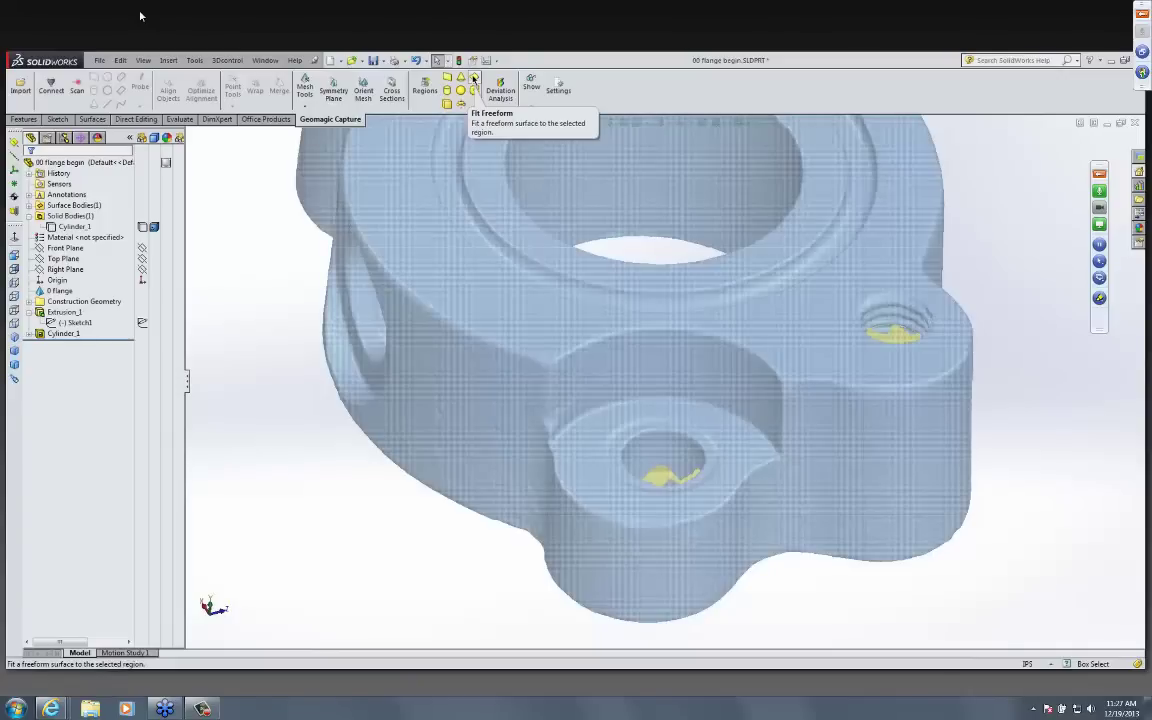
{"action": "left_click", "coordinate": [474, 79]}
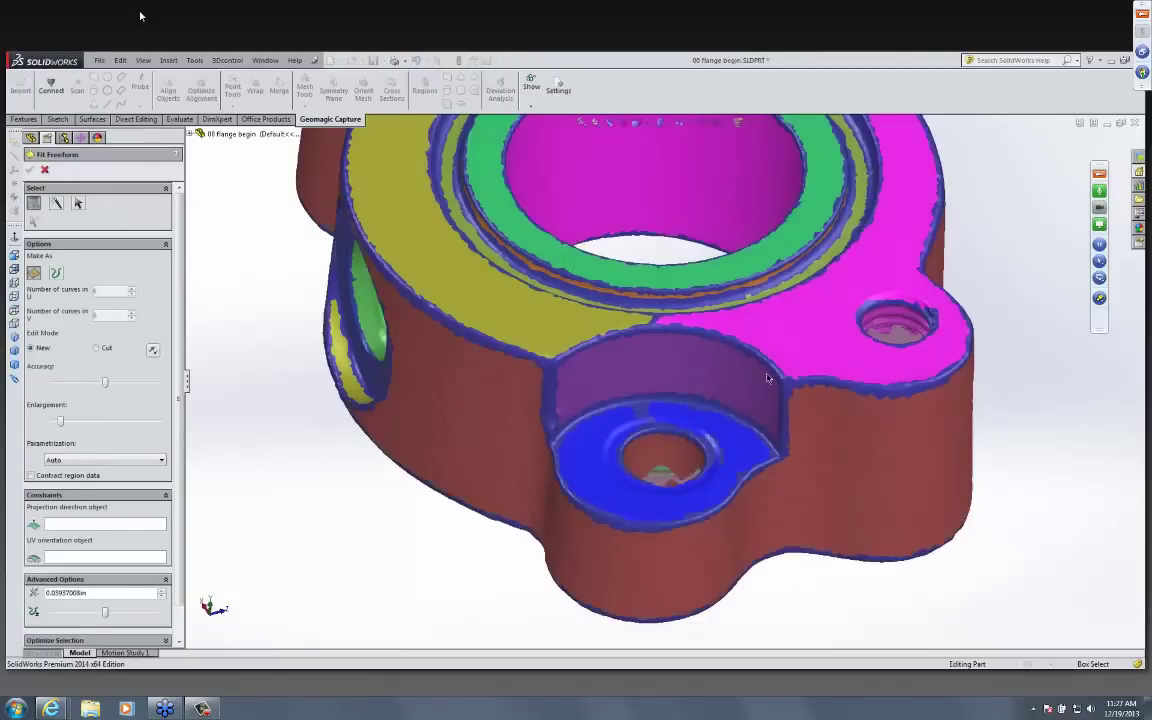
- Fit Freeform_1 to the curved pocket wall, enlarged past the region edges, and accept it
{"action": "left_click", "coordinate": [692, 370]}
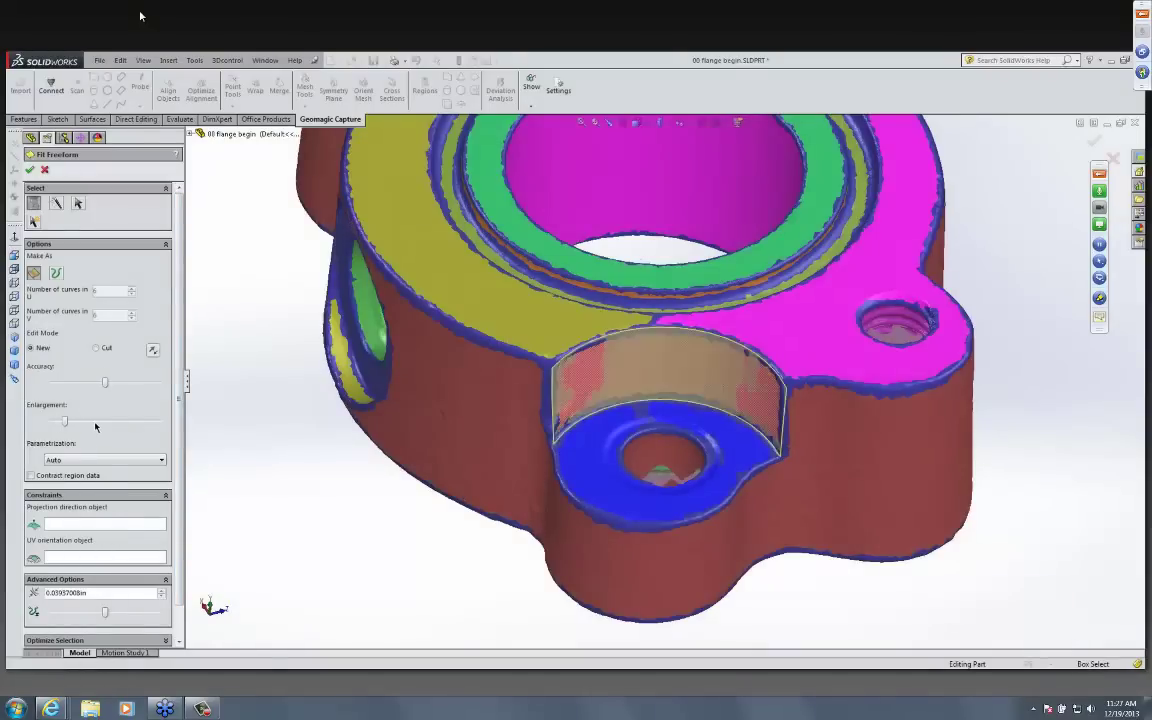
{"action": "left_click_drag", "start_coordinate": [60, 421], "coordinate": [88, 423]}
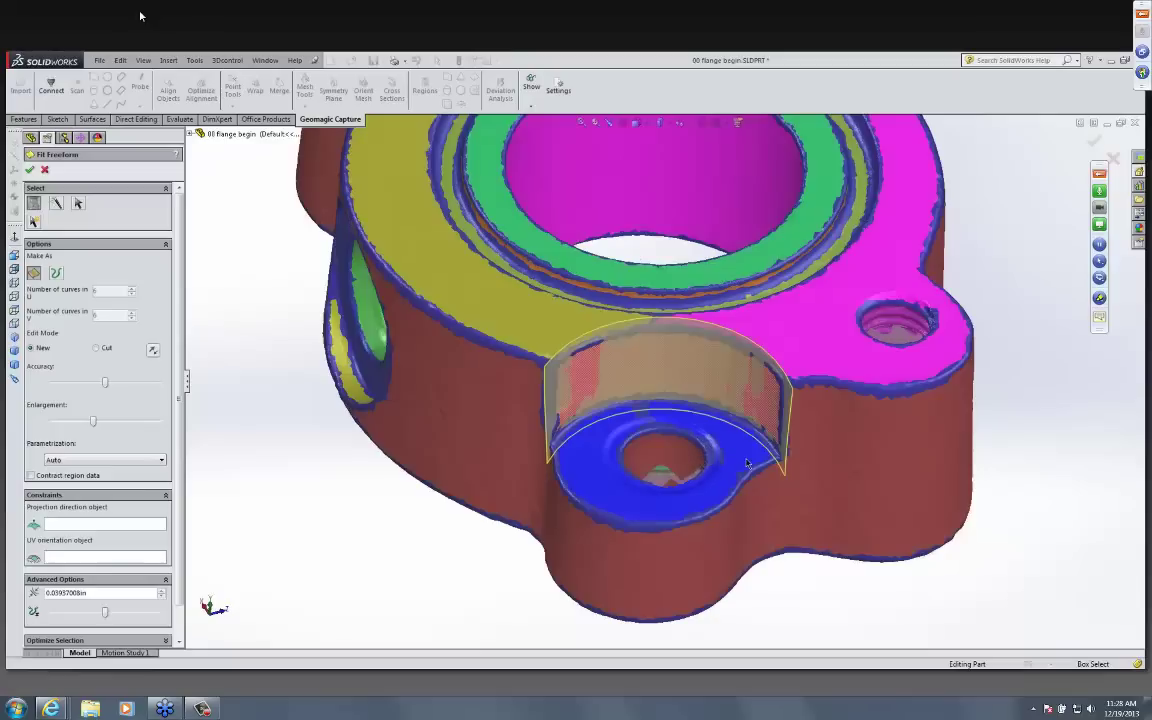
{"action": "key", "text": "Left"}
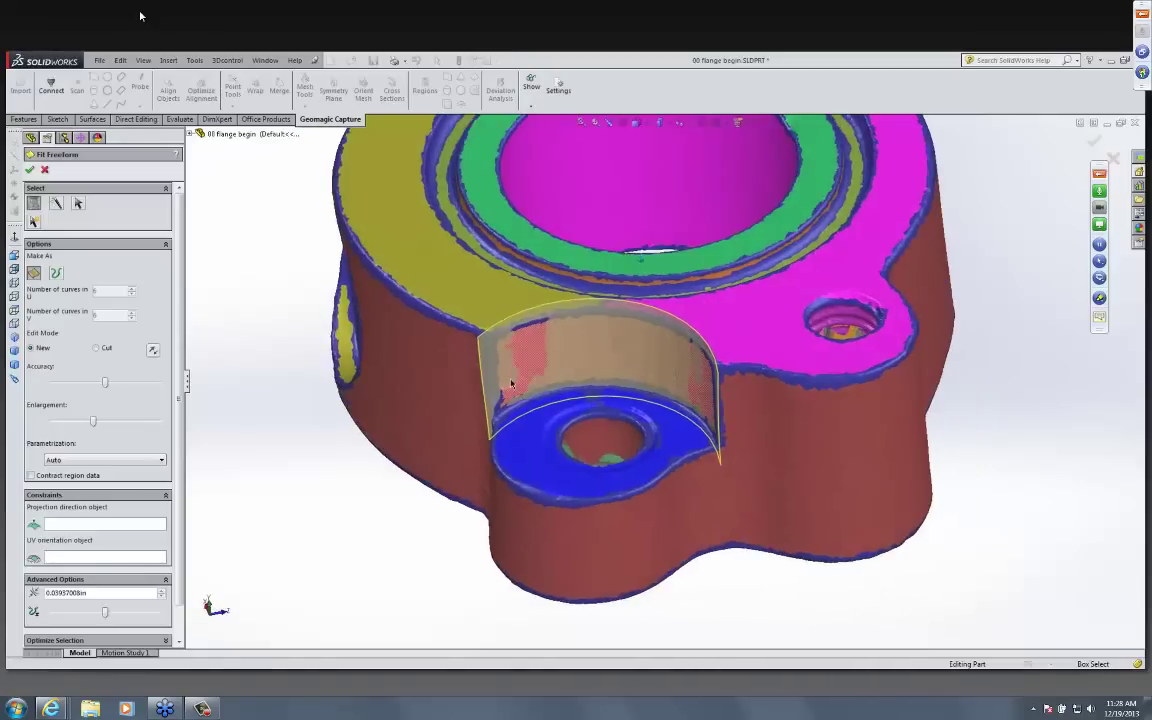
{"action": "key", "text": "Right"}
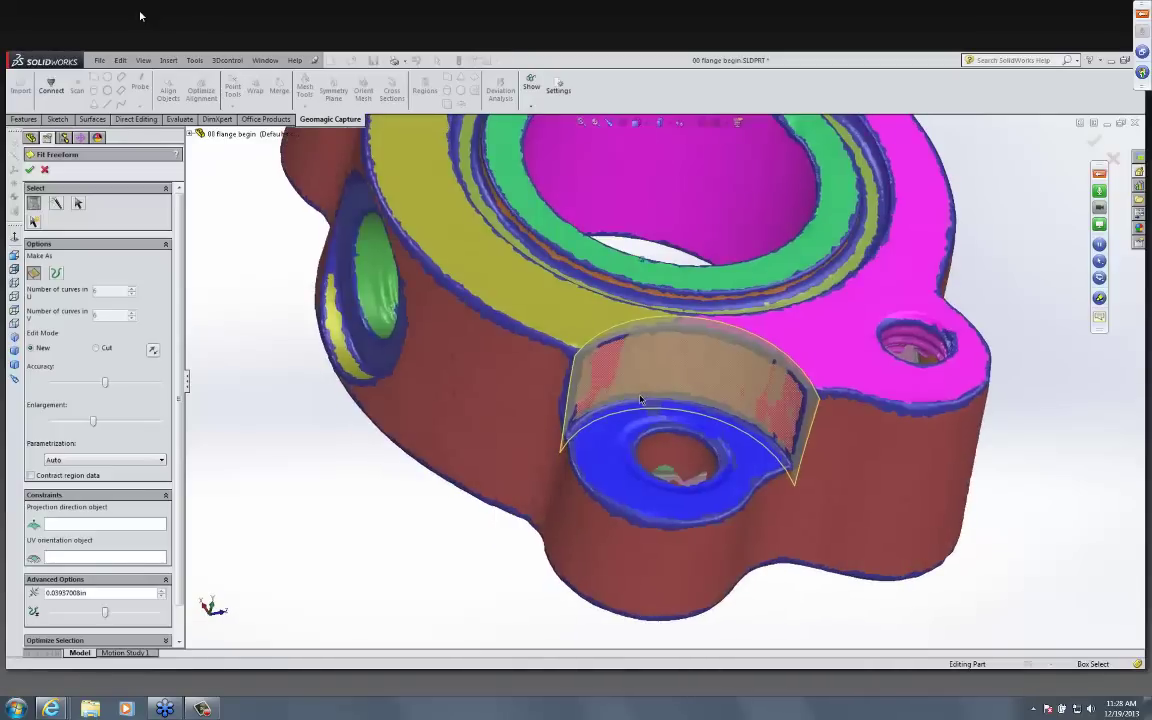
{"action": "key", "text": "Down"}
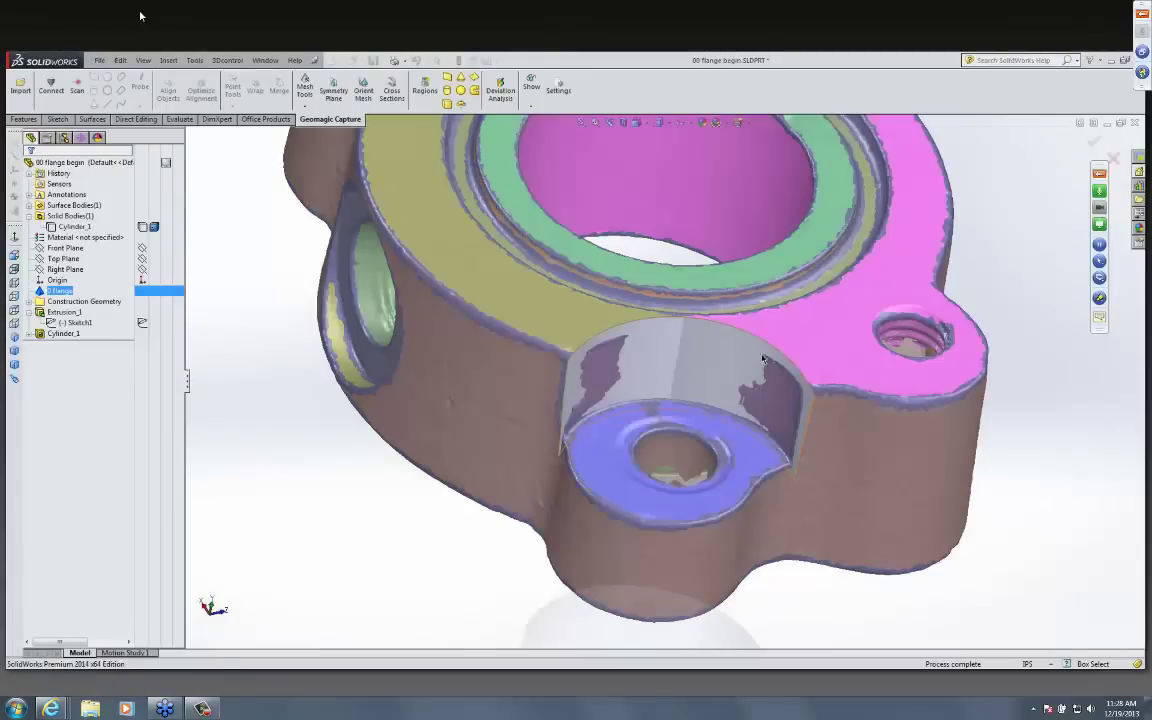
{"action": "key", "text": "Return"}
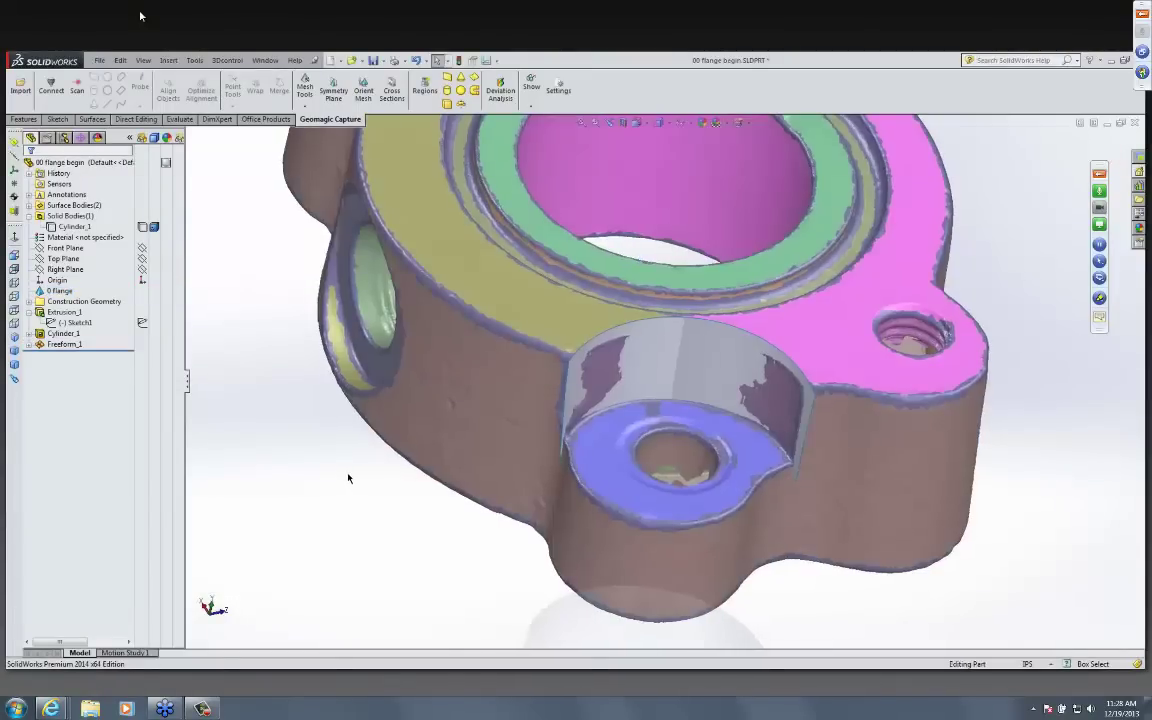
- Fit Plane_1 to the flat counterbore floor region around the bolt hole
{"action": "left_click", "coordinate": [61, 345]}
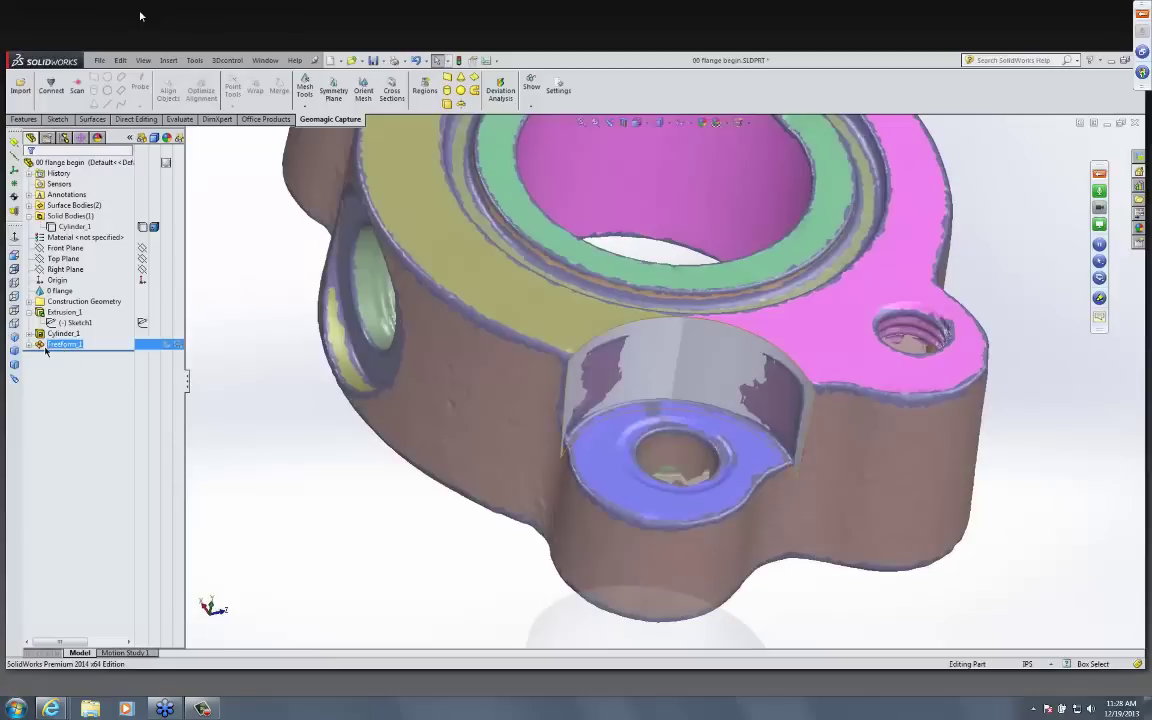
{"action": "left_click", "coordinate": [605, 487]}
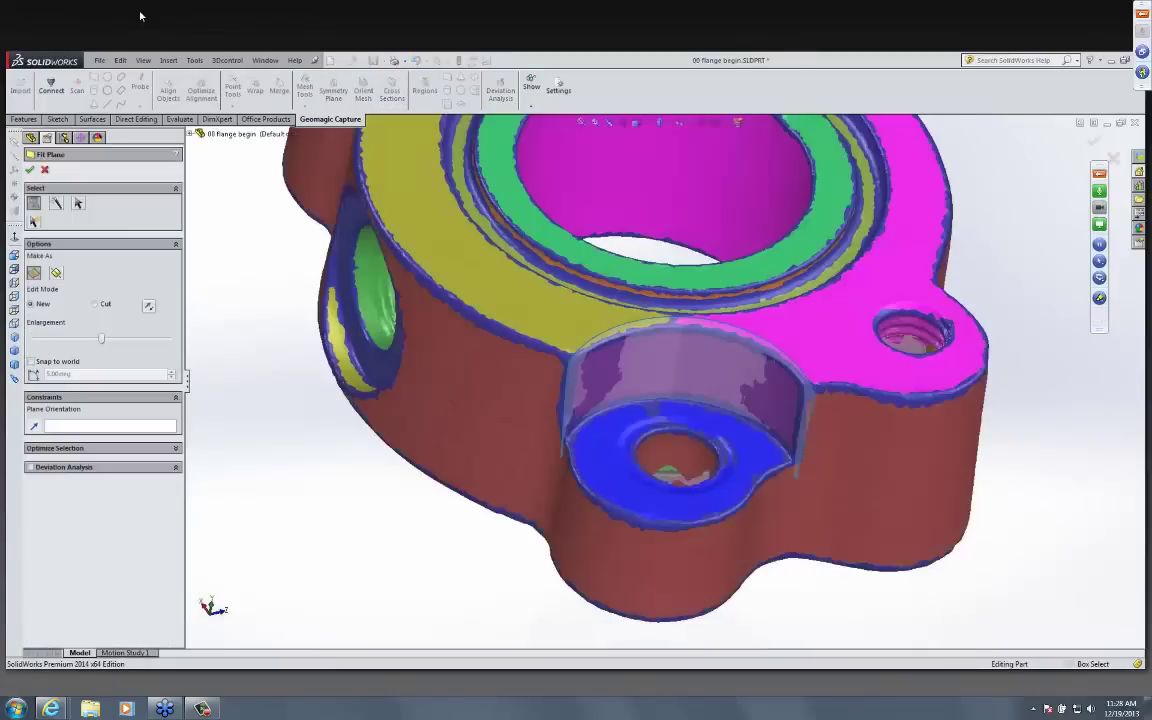
{"action": "left_click", "coordinate": [607, 481]}
{"action": "left_click", "coordinate": [31, 170]}
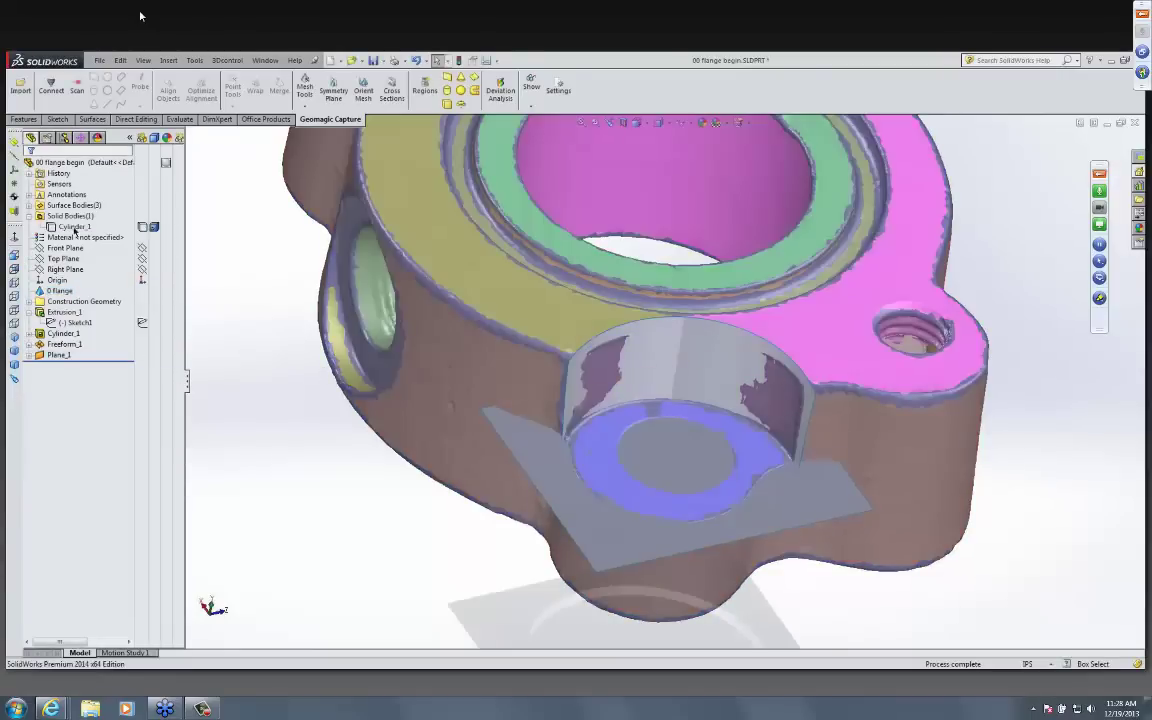
{"action": "left_click", "coordinate": [57, 291]}
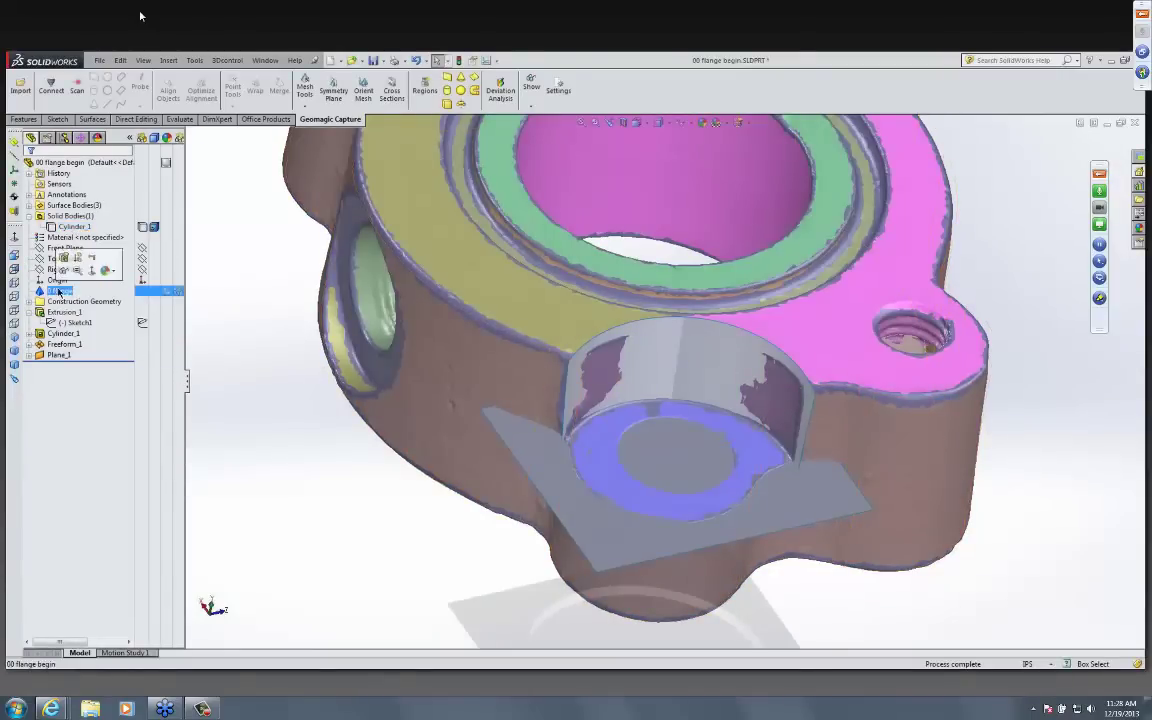
- Hide the 0 flange mesh and mutually trim Freeform_1 and Plane_1, keeping both pieces
{"action": "left_click", "coordinate": [128, 243]}
{"action": "middle_click_drag", "start_coordinate": [816, 566], "coordinate": [668, 498]}
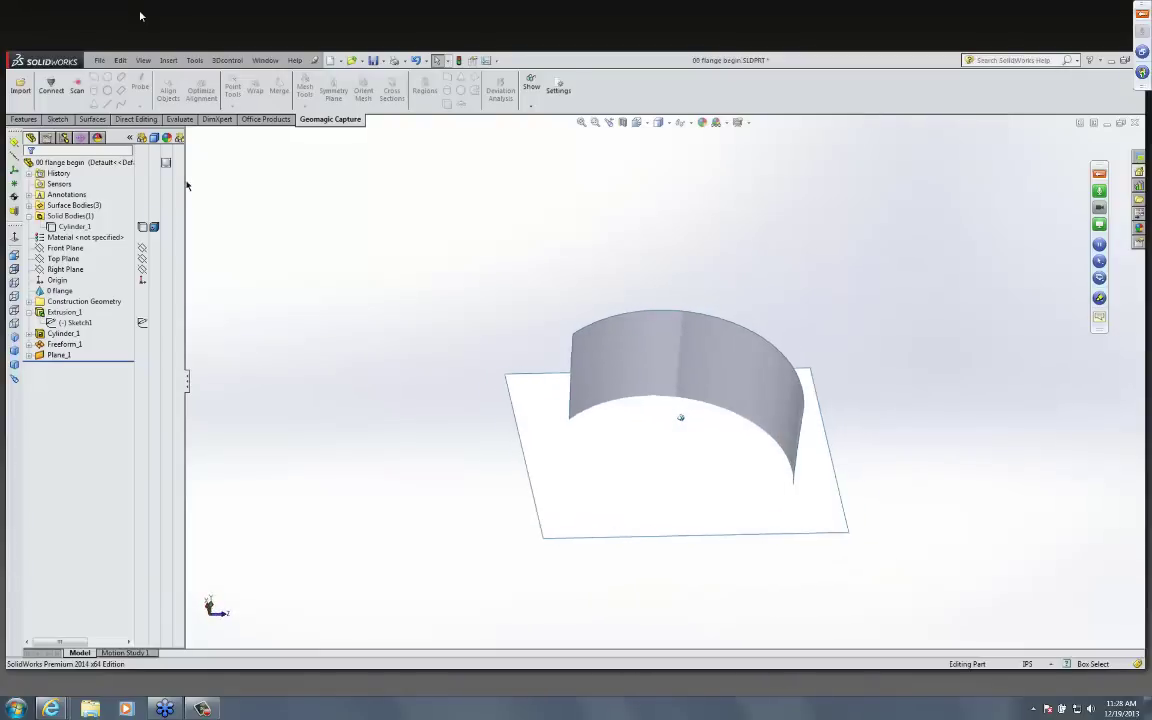
{"action": "left_click", "coordinate": [90, 119]}
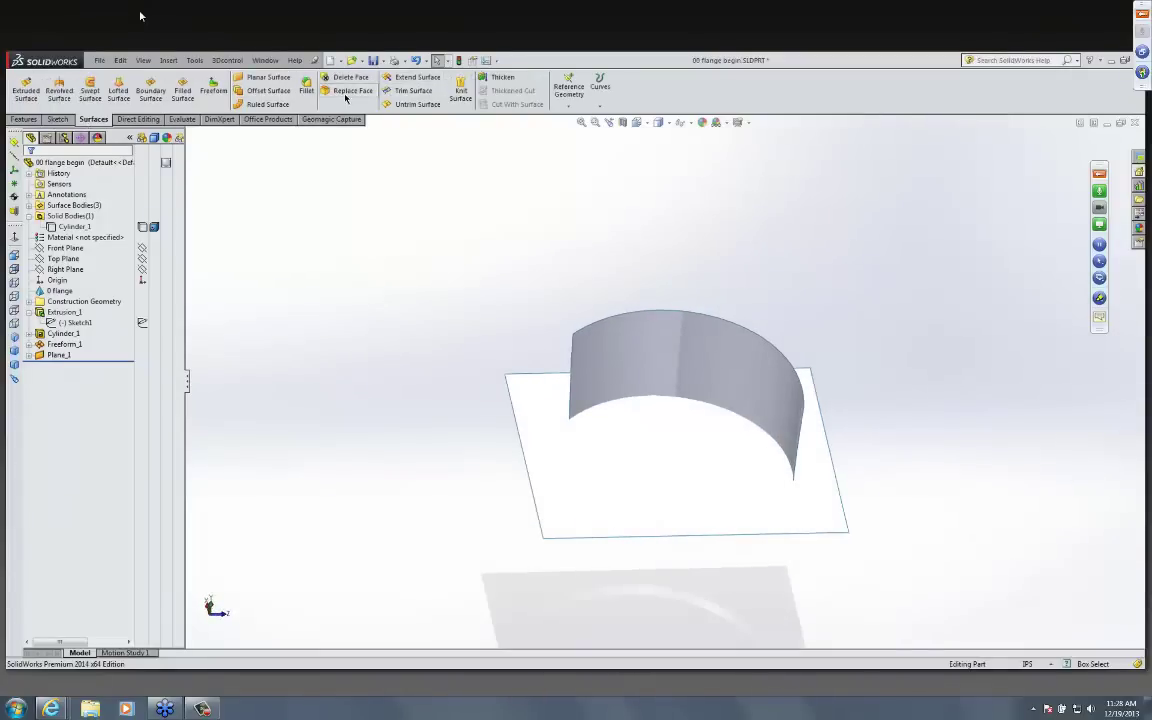
{"action": "left_click", "coordinate": [411, 91]}
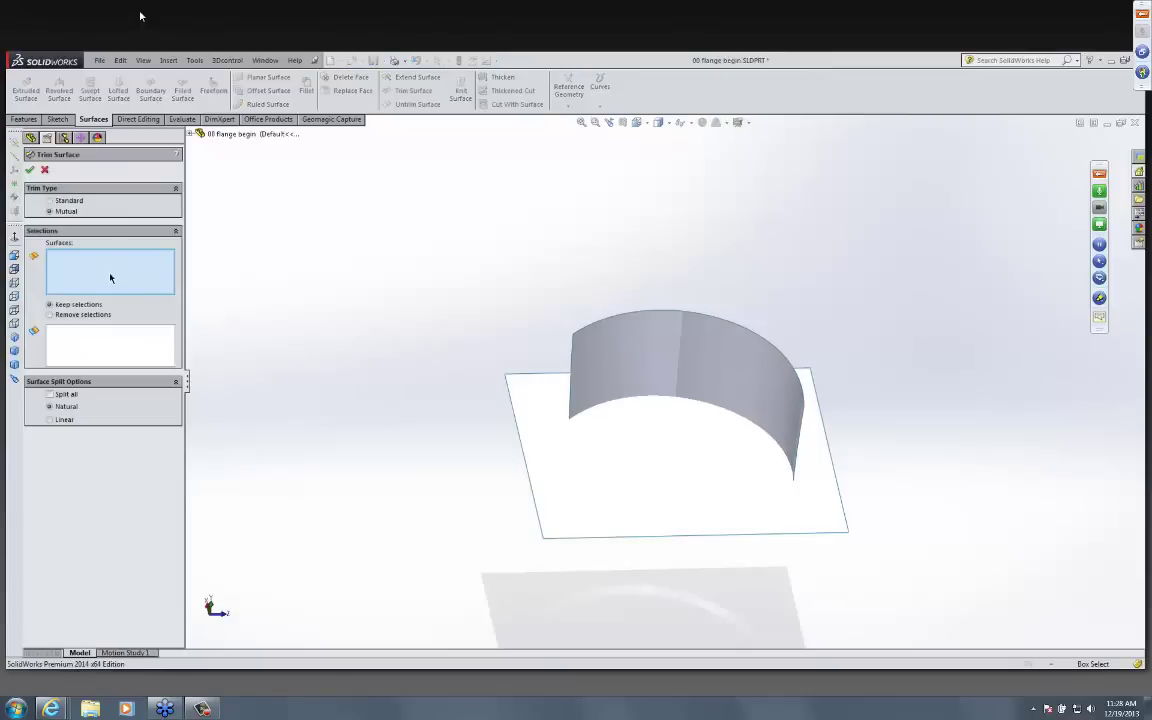
{"action": "left_click", "coordinate": [662, 330]}
{"action": "left_click", "coordinate": [589, 470]}
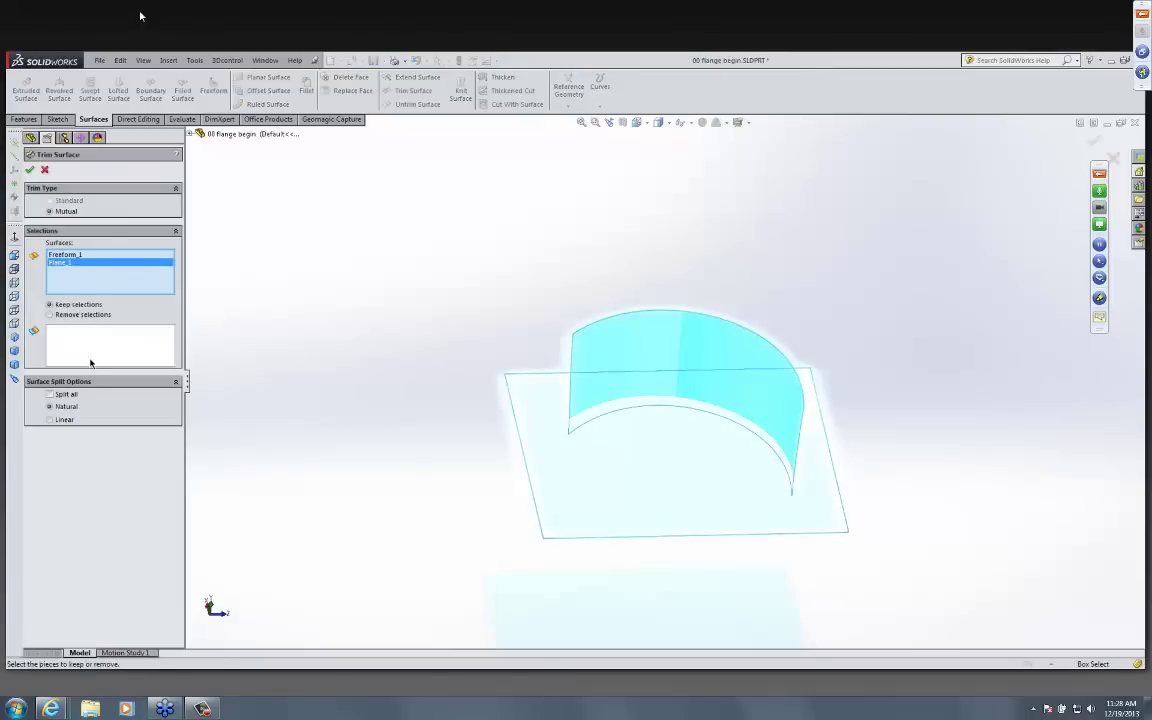
{"action": "left_click", "coordinate": [91, 358]}
{"action": "left_click", "coordinate": [607, 473]}
{"action": "left_click", "coordinate": [702, 357]}
{"action": "left_click", "coordinate": [30, 170]}
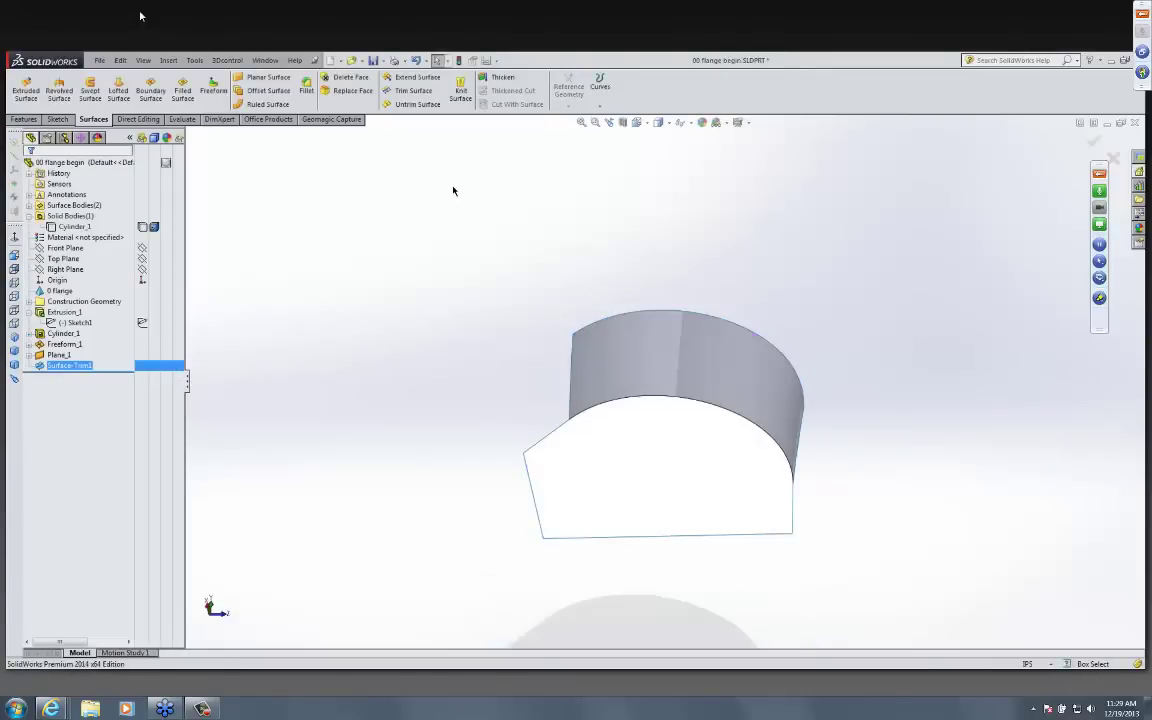
- Show the hidden Cylinder_1 body and set up Cut With Surface using Surface-Trim1
{"action": "left_click", "coordinate": [84, 218]}
{"action": "left_click", "coordinate": [84, 225]}
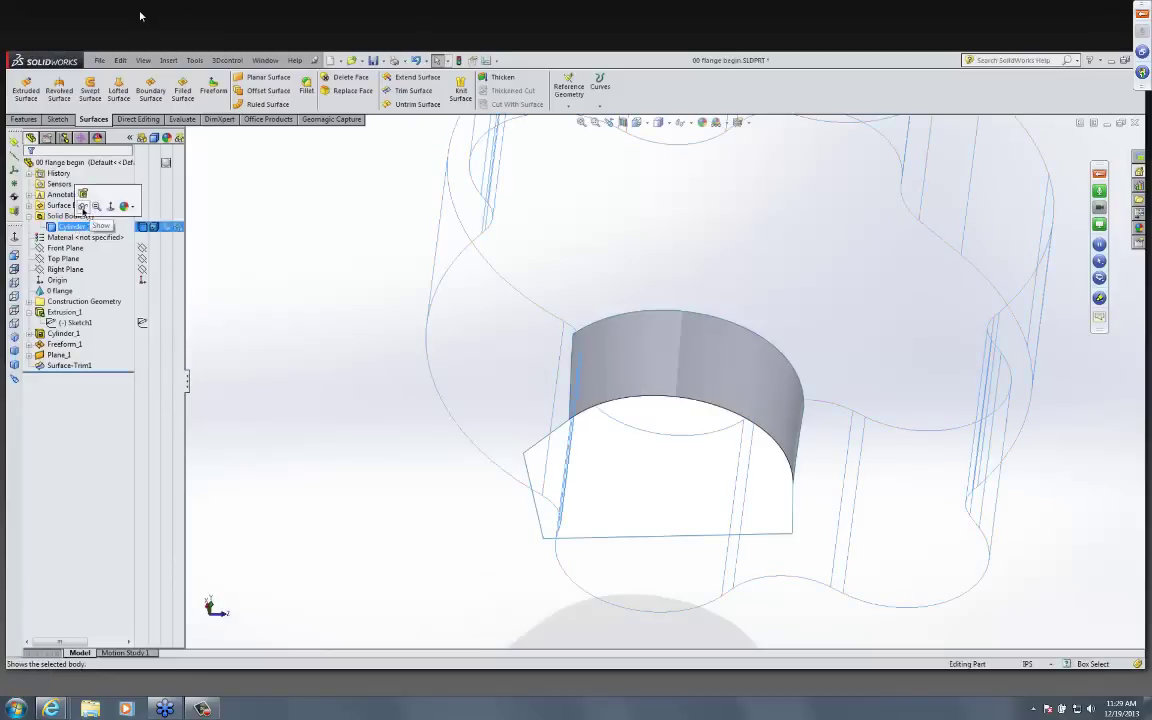
{"action": "left_click", "coordinate": [83, 207]}
{"action": "left_click", "coordinate": [360, 336]}
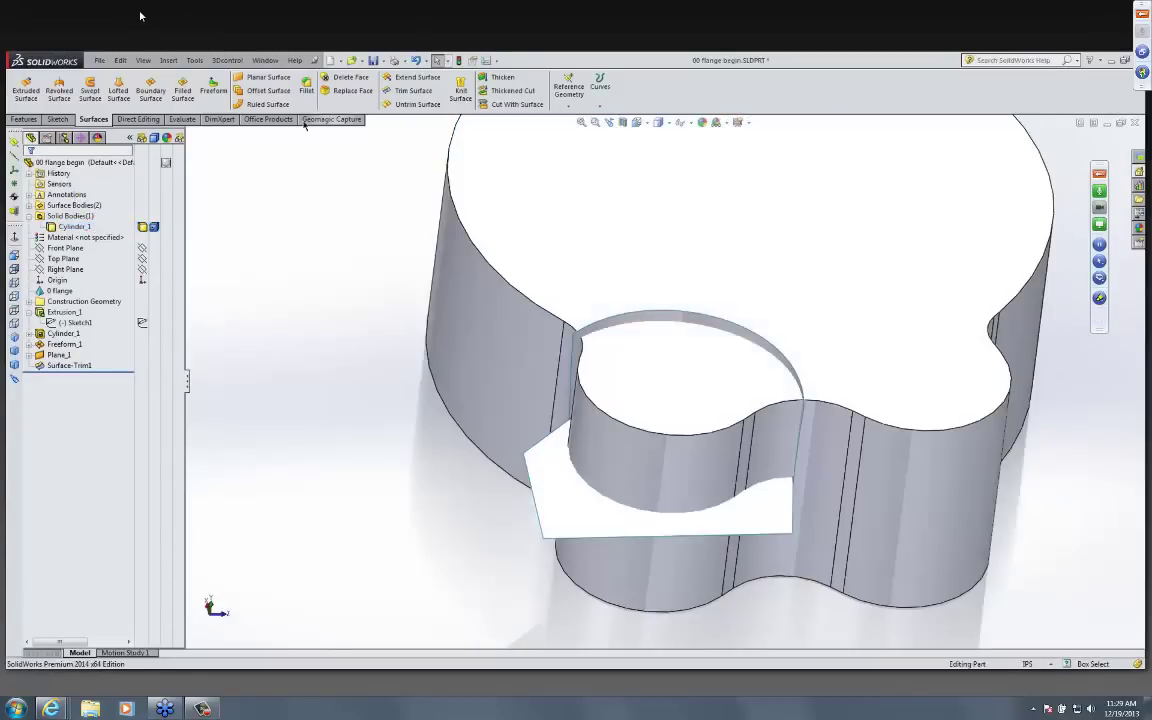
{"action": "left_click", "coordinate": [24, 119]}
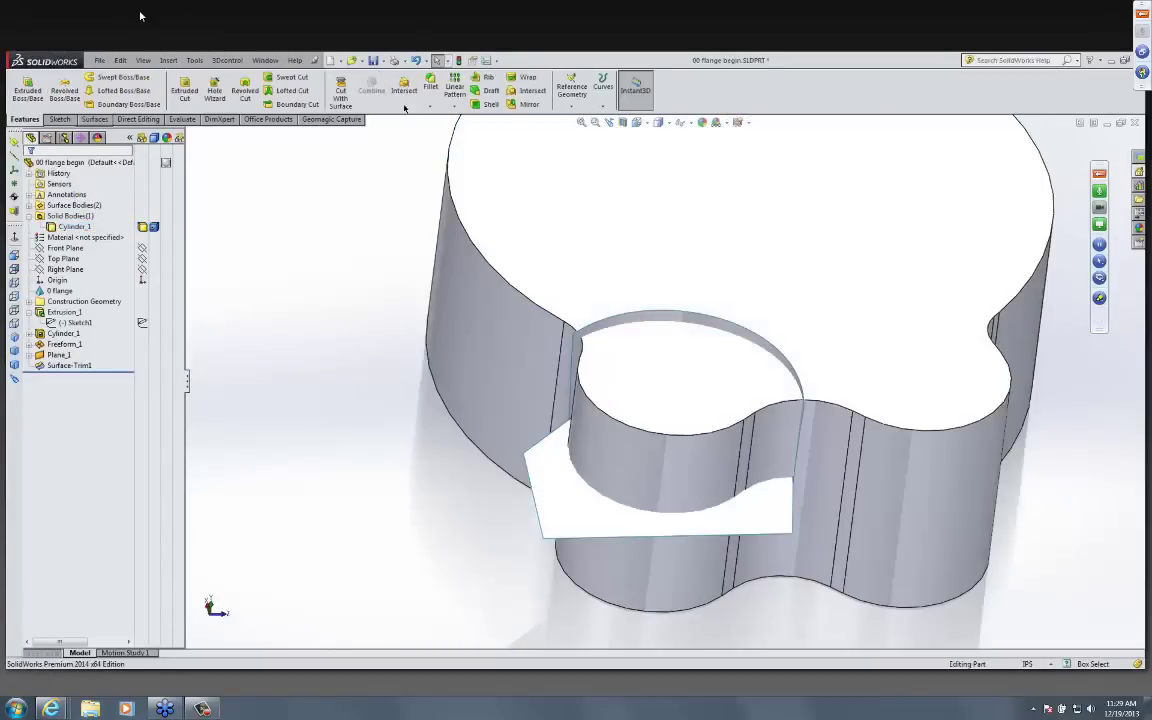
{"action": "left_click", "coordinate": [340, 91]}
{"action": "left_click", "coordinate": [555, 487]}
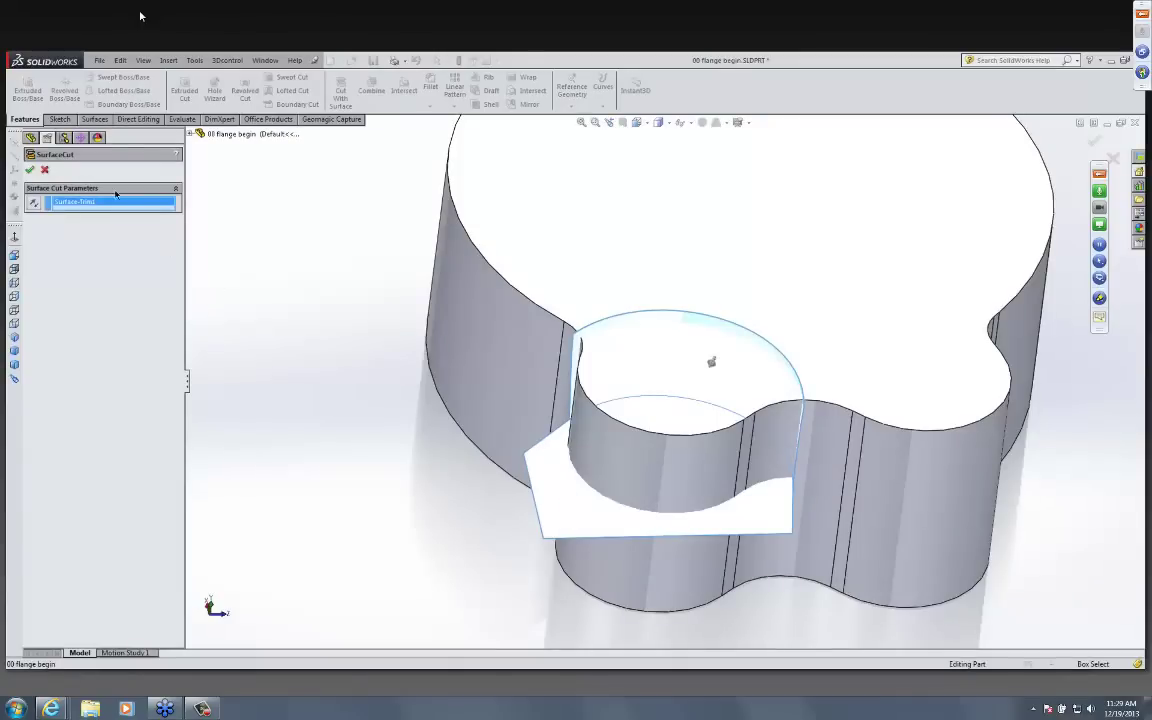
- Apply the surface cut as SurfaceCut1, hide the surface bodies, and inspect the cut part
{"action": "key", "text": "Return"}
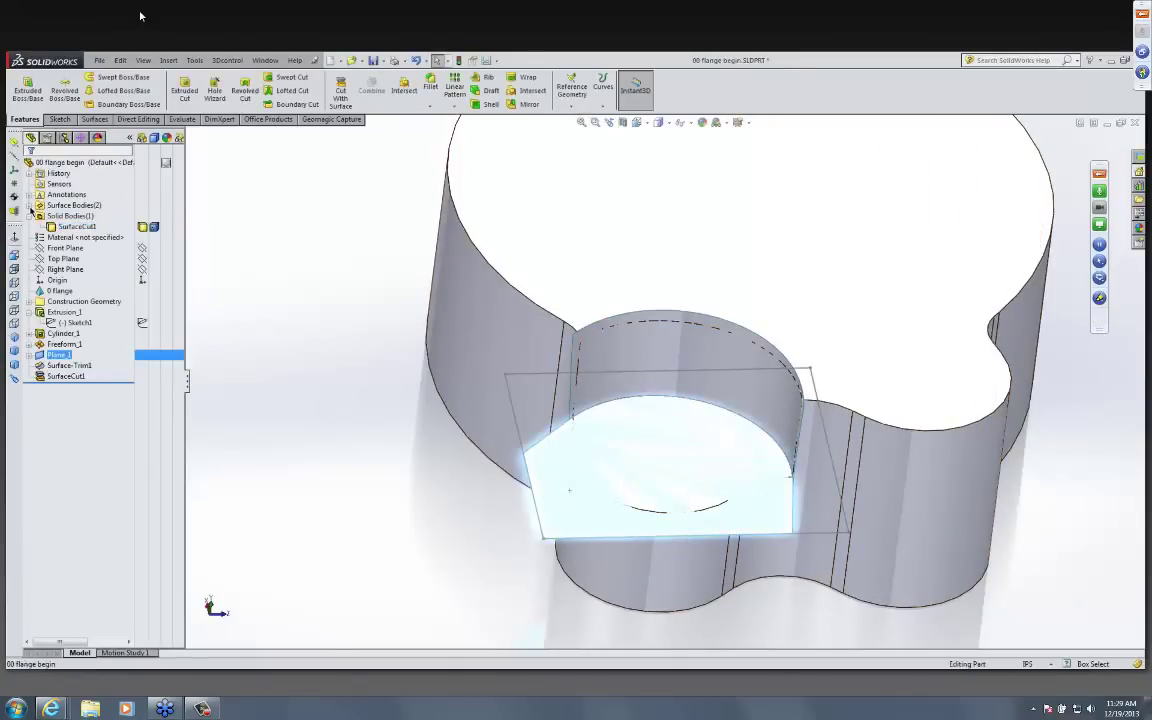
{"action": "double_click", "coordinate": [74, 205]}
{"action": "left_click", "coordinate": [130, 210]}
{"action": "middle_click_drag", "start_coordinate": [329, 360], "coordinate": [865, 458]}
{"action": "scroll", "coordinate": [386, 392], "scroll_direction": "up", "scroll_amount": 3}
{"action": "scroll", "coordinate": [815, 405], "scroll_direction": "down", "scroll_amount": 5}
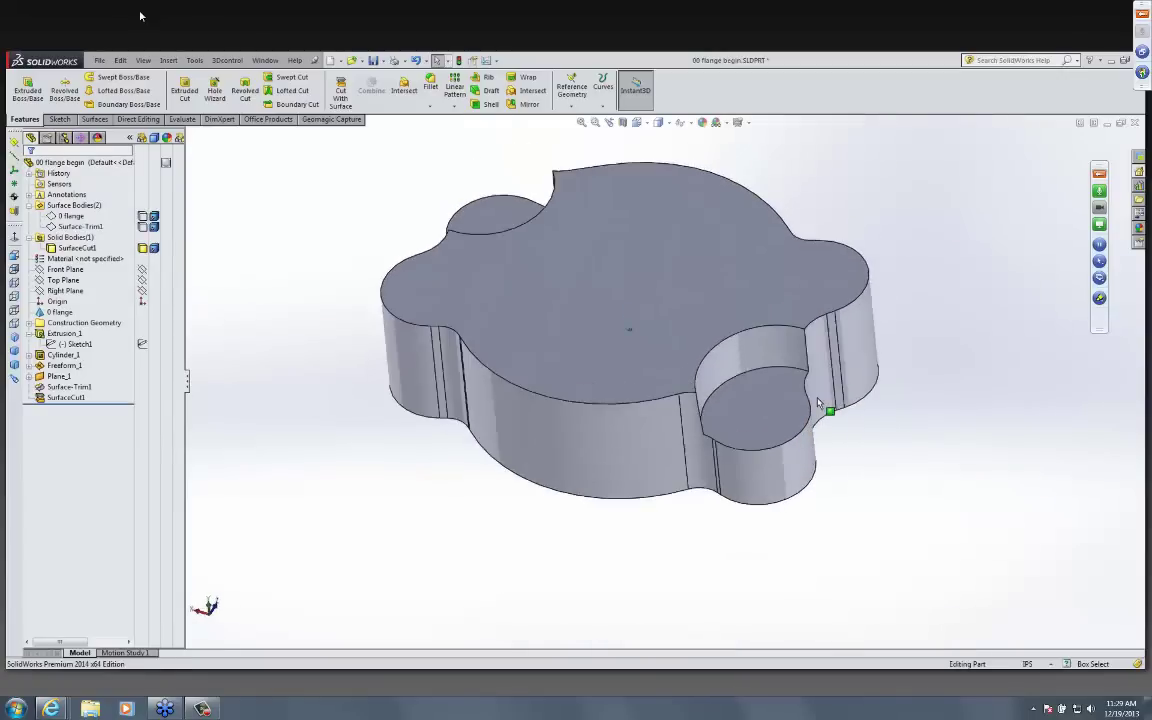
{"action": "scroll", "coordinate": [812, 403], "scroll_direction": "down", "scroll_amount": 2}
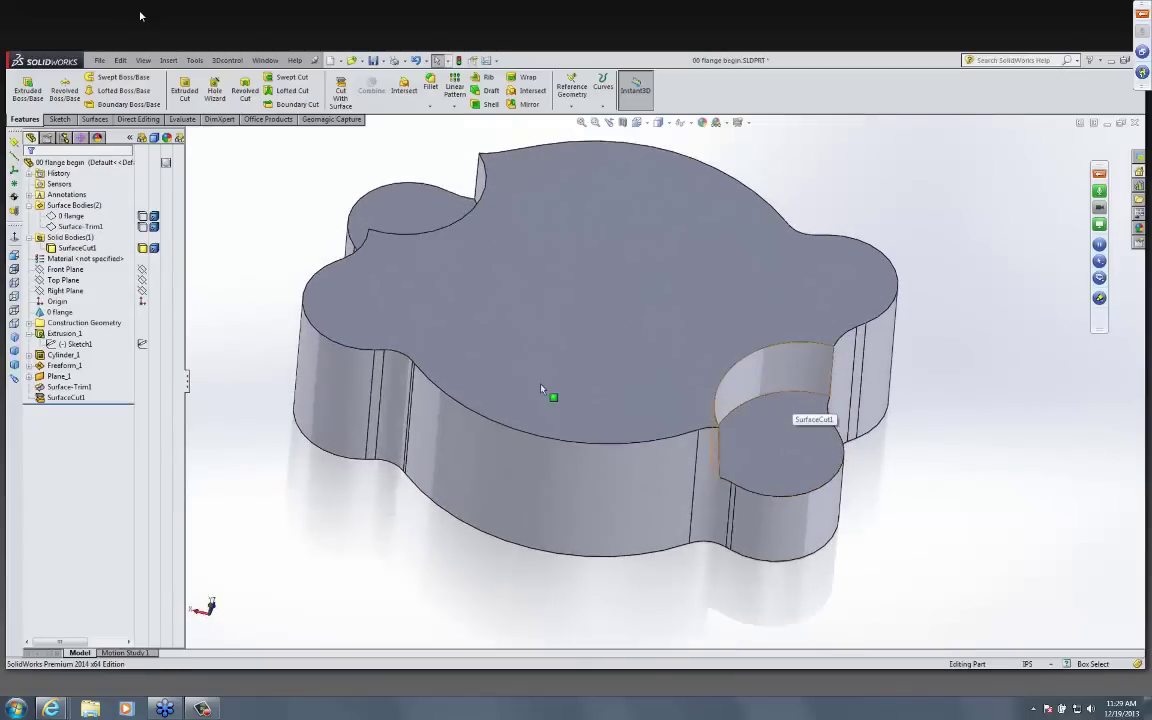
- Hide the cut solid and show the 0 flange scan mesh again at a new angle
{"action": "left_click", "coordinate": [78, 247]}
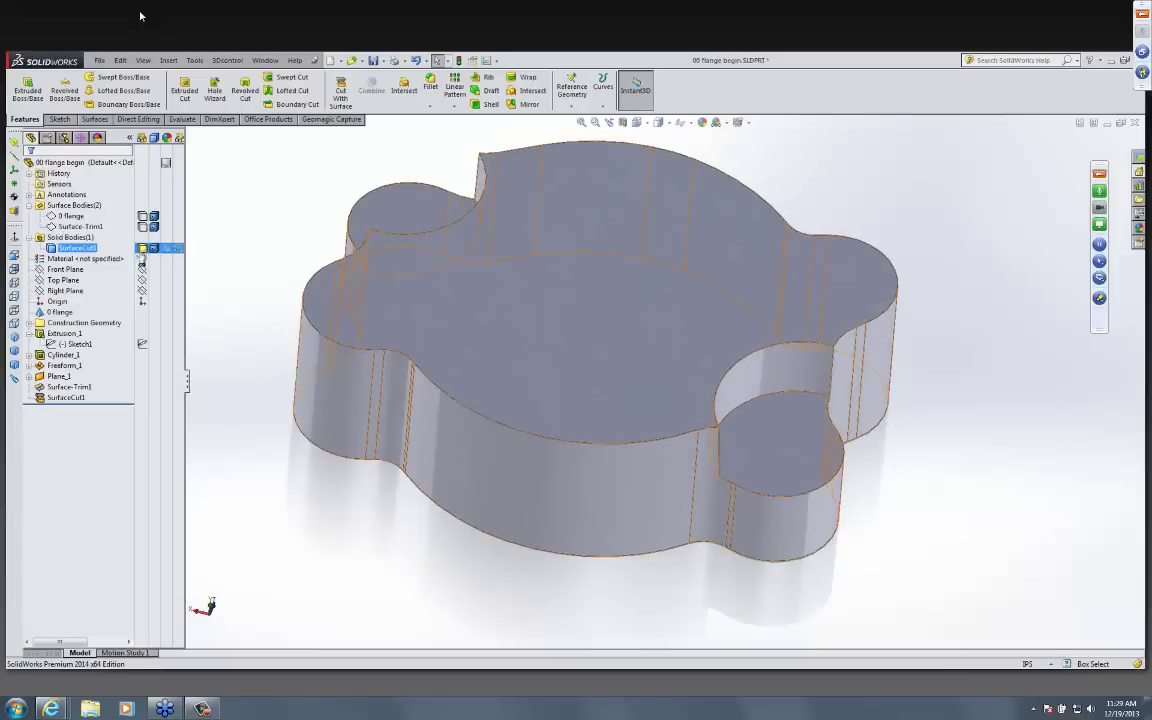
{"action": "left_click", "coordinate": [60, 312], "text": "ctrl"}
{"action": "left_click", "coordinate": [63, 333]}
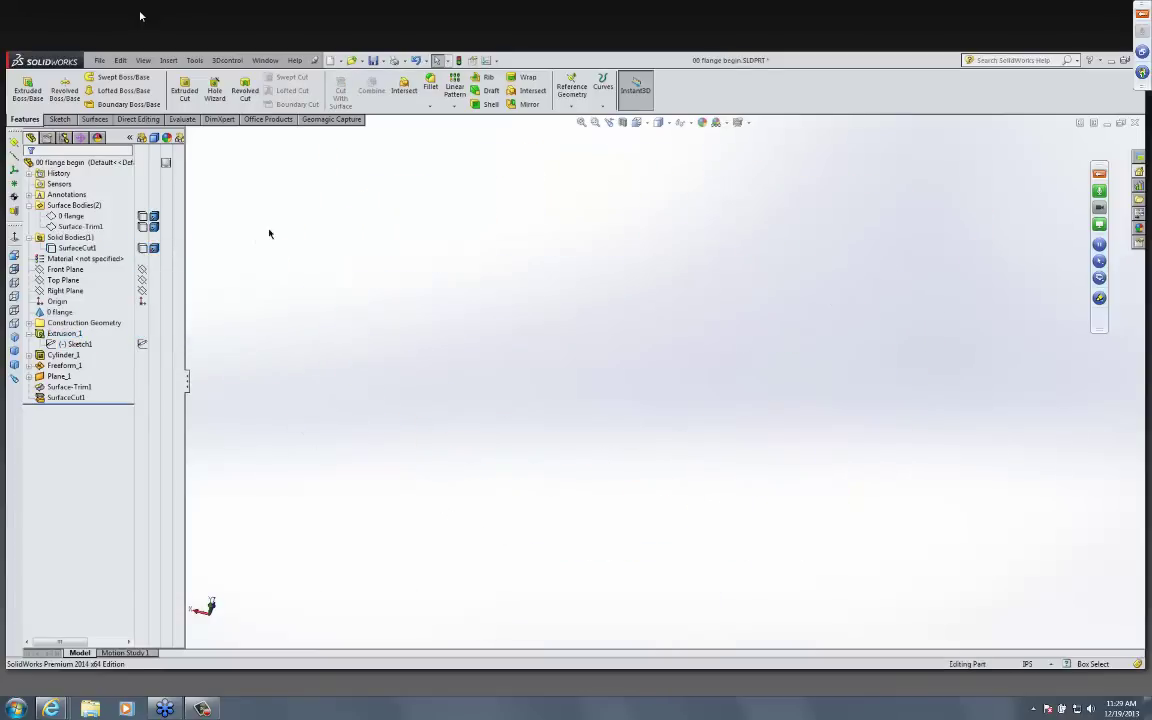
{"action": "left_click_drag", "start_coordinate": [168, 377], "coordinate": [147, 312]}
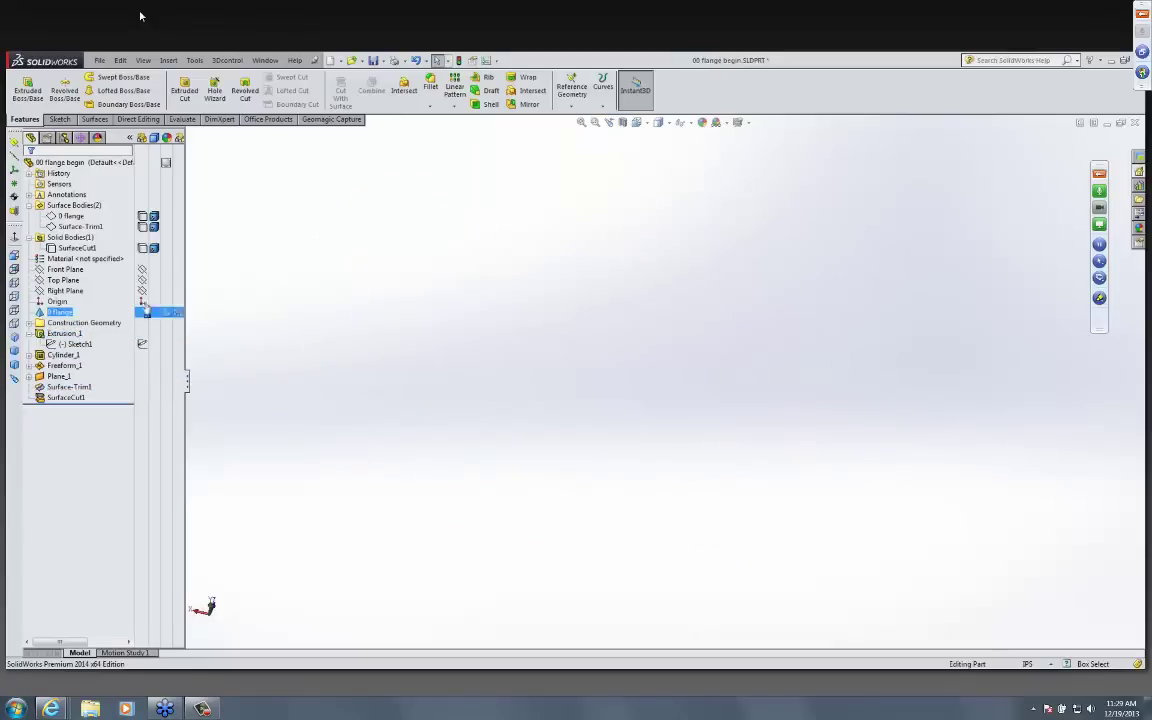
{"action": "right_click", "coordinate": [58, 312]}
{"action": "left_click", "coordinate": [141, 306]}
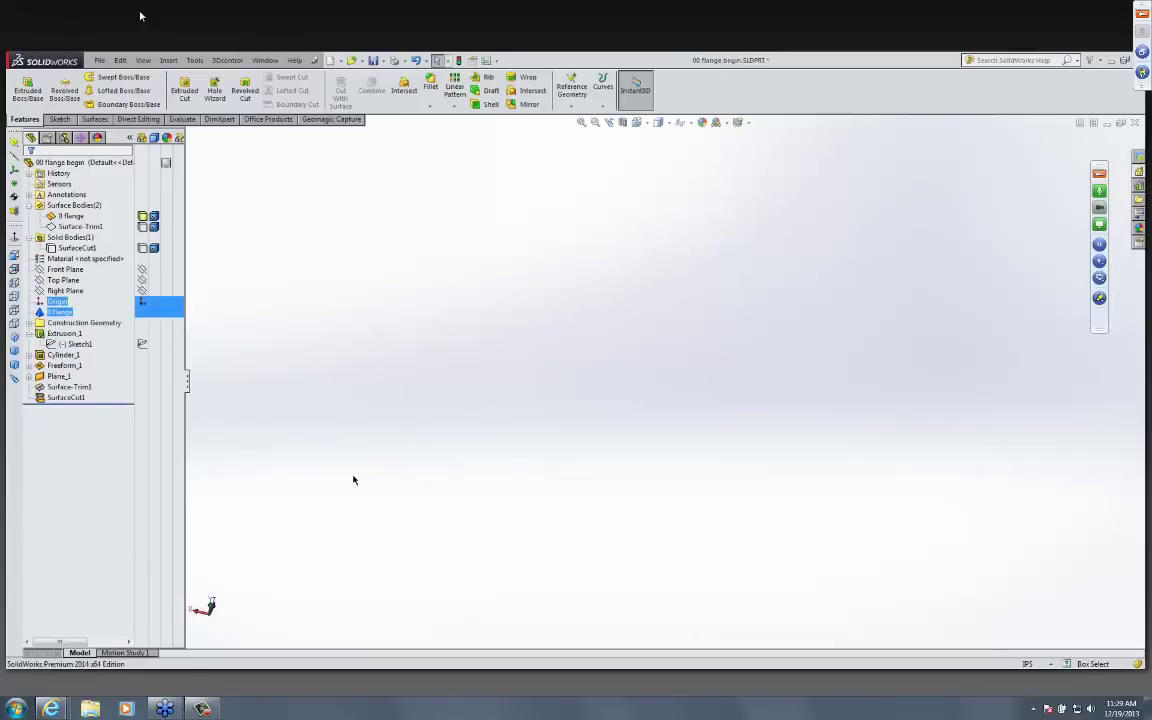
{"action": "left_click", "coordinate": [353, 480]}
{"action": "middle_click_drag", "start_coordinate": [773, 390], "coordinate": [689, 283]}
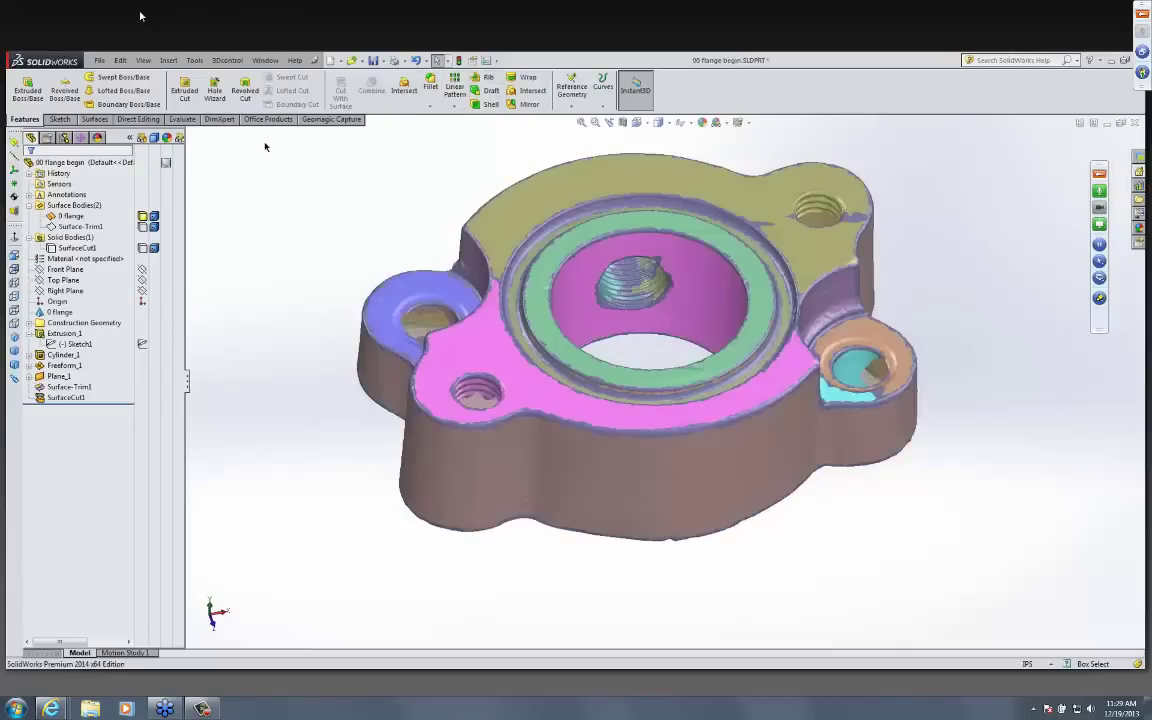
- Fit a cutting cone, Cone_1, to the central bore with Top Plane orientation
{"action": "left_click", "coordinate": [335, 119]}
{"action": "left_click", "coordinate": [458, 80]}
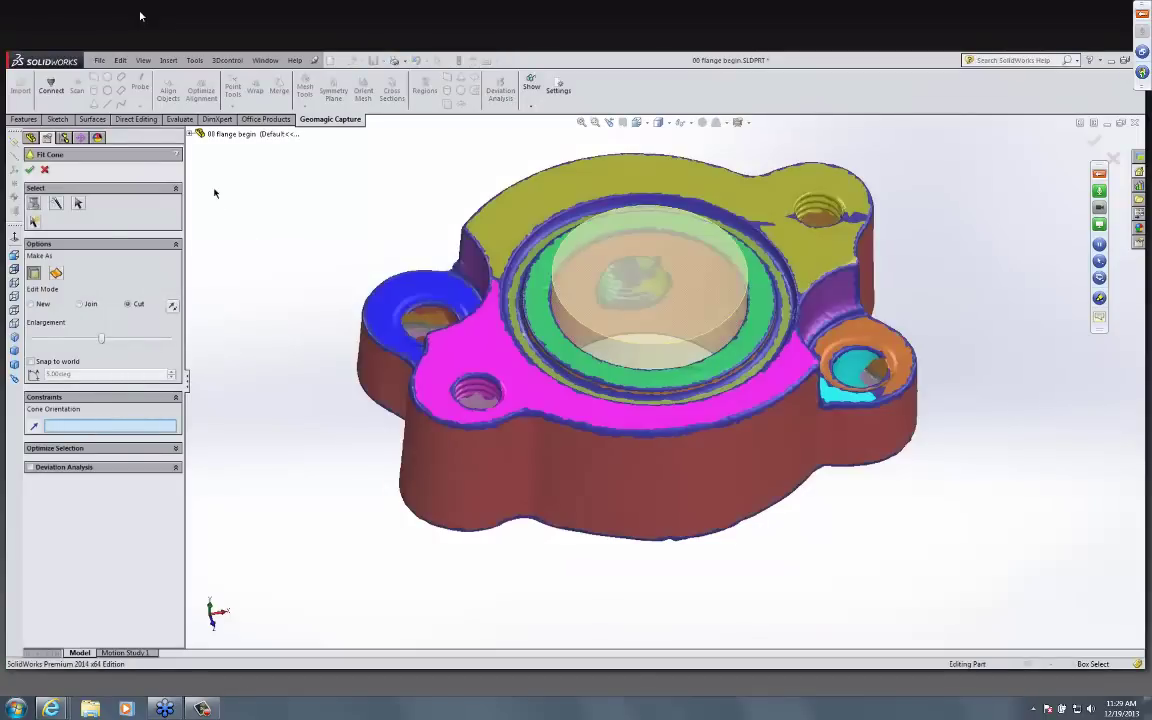
{"action": "left_click", "coordinate": [195, 134]}
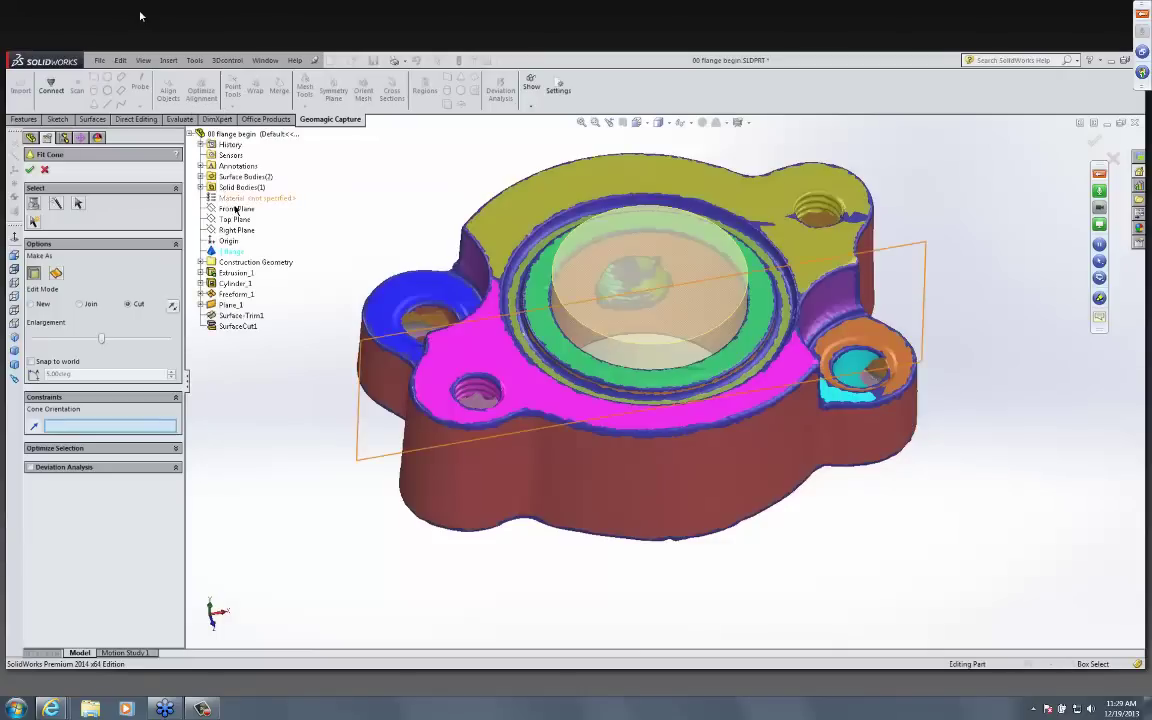
{"action": "left_click", "coordinate": [229, 219]}
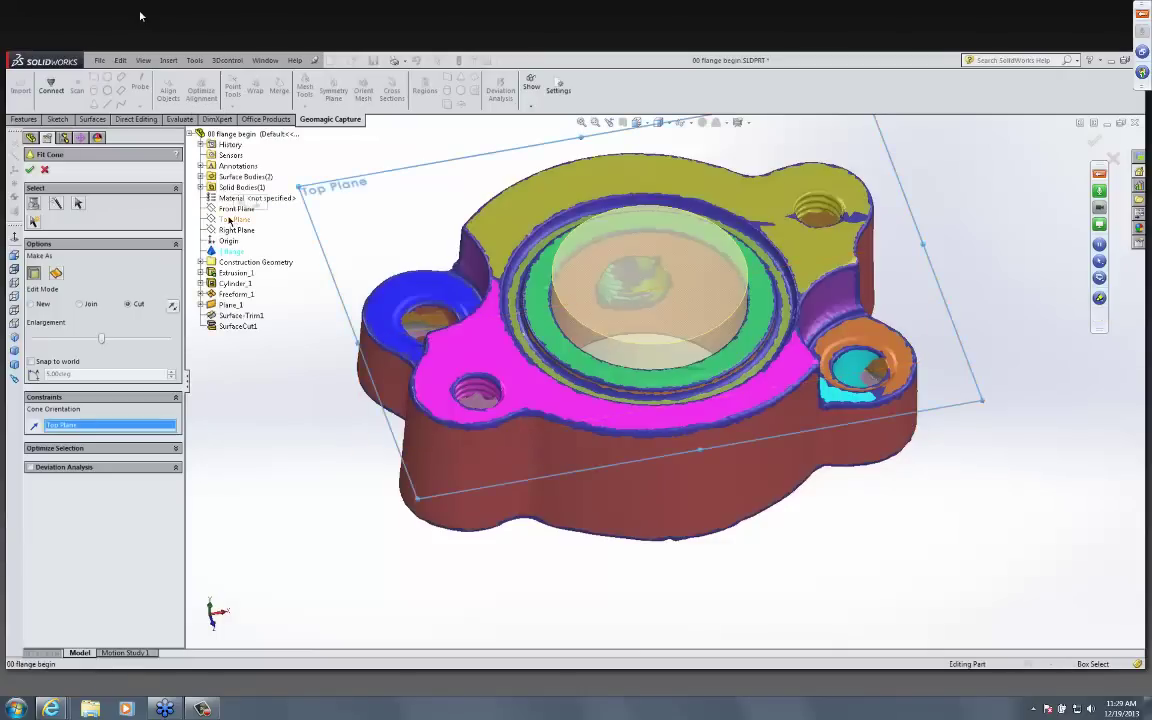
{"action": "left_click", "coordinate": [31, 137]}
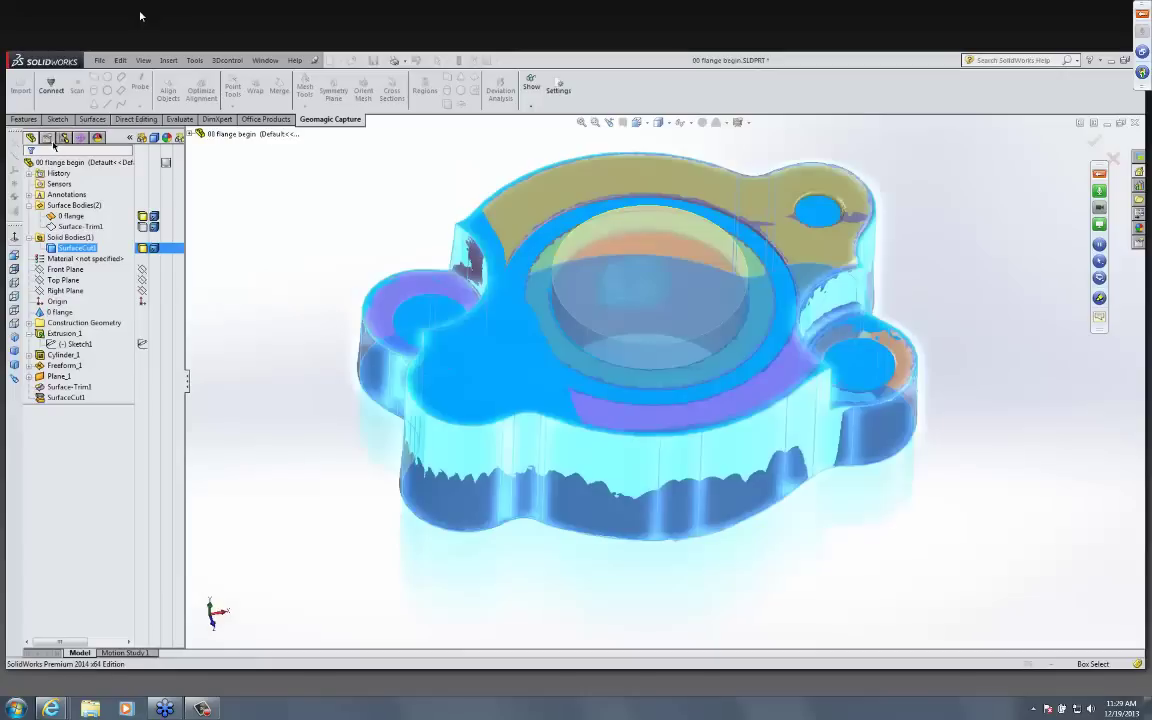
{"action": "left_click", "coordinate": [47, 138]}
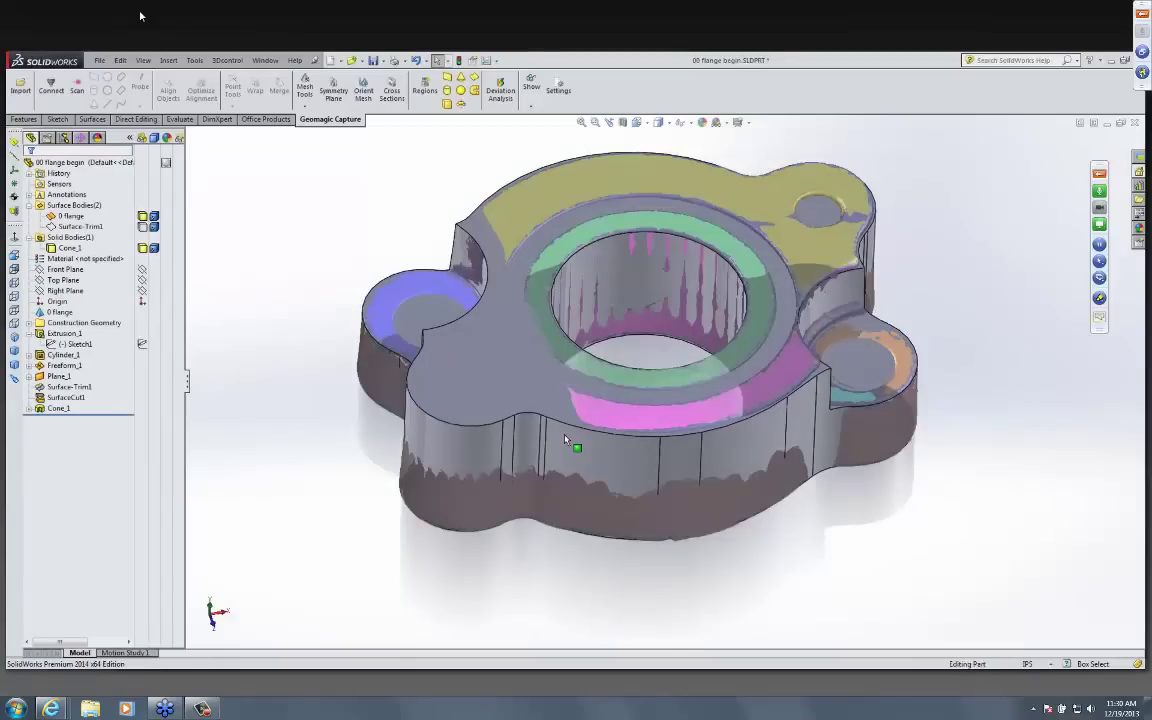
{"action": "mouse_move", "coordinate": [778, 423]}
{"action": "middle_mouse_down"}
{"action": "mouse_move", "coordinate": [830, 408]}
{"action": "mouse_move", "coordinate": [660, 370]}
{"action": "mouse_move", "coordinate": [625, 411]}
{"action": "middle_mouse_up"}
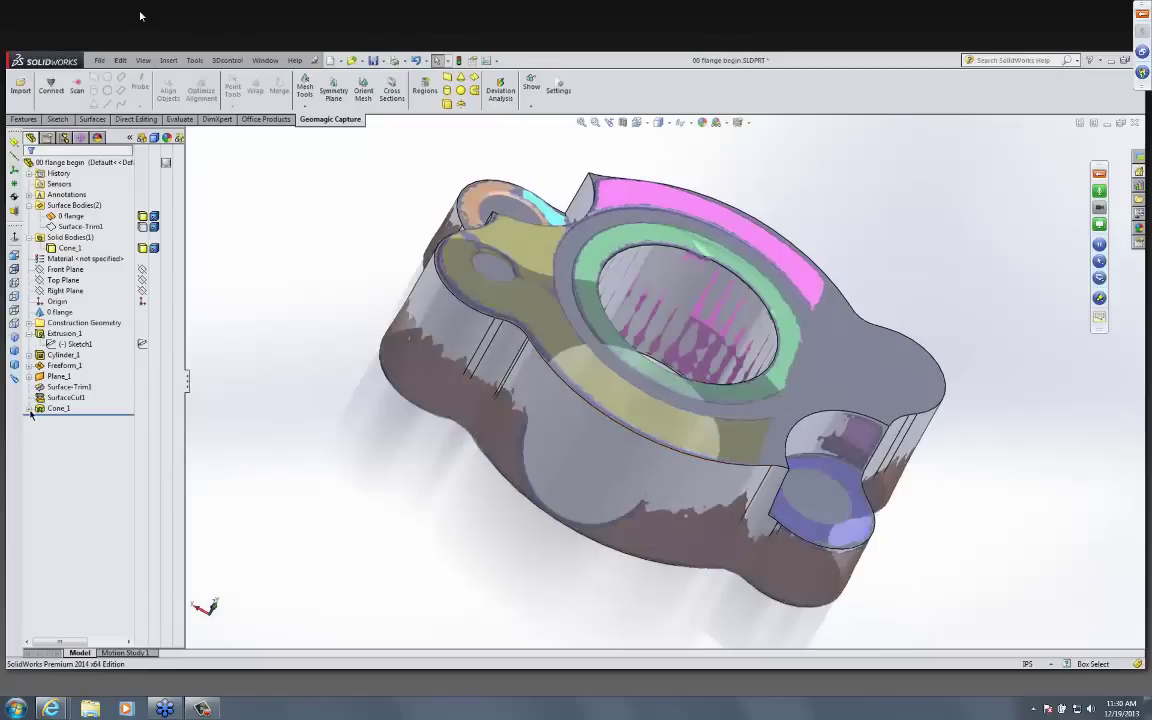
- Expand Cone_1 to inspect its sketch and check the Cylinder_1 outline
{"action": "left_click", "coordinate": [30, 408]}
{"action": "left_click", "coordinate": [53, 420]}
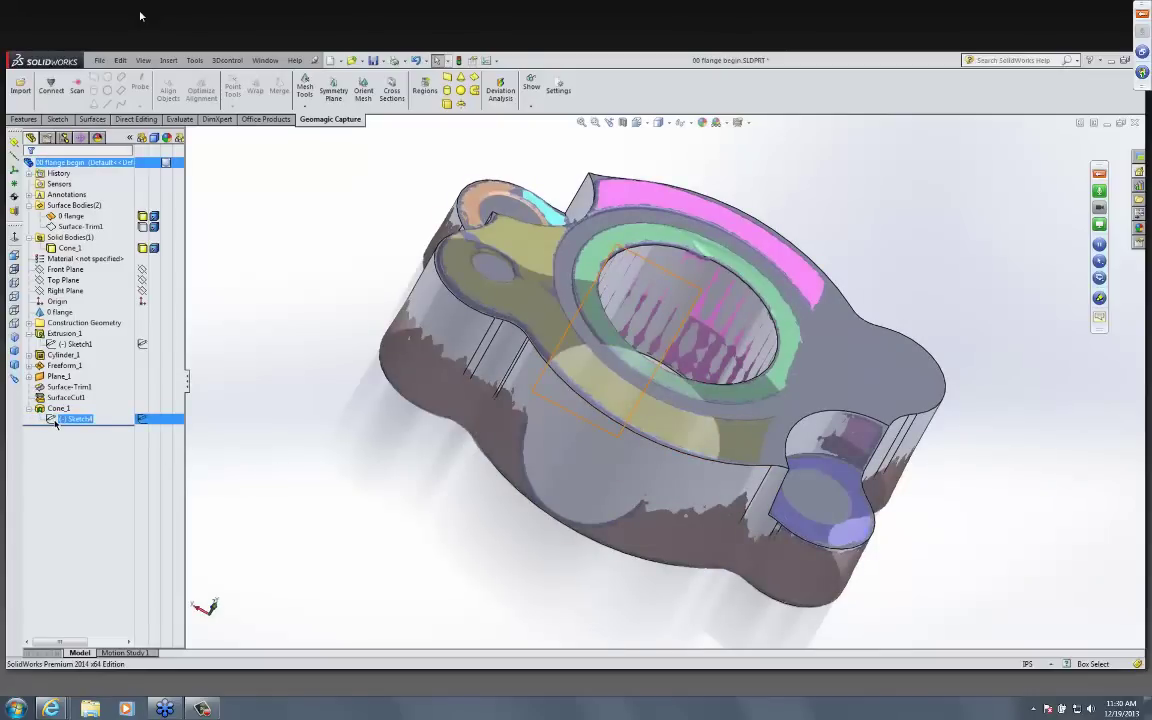
{"action": "left_click", "coordinate": [231, 514]}
{"action": "mouse_move", "coordinate": [476, 476]}
{"action": "middle_mouse_down"}
{"action": "mouse_move", "coordinate": [388, 392]}
{"action": "mouse_move", "coordinate": [269, 316]}
{"action": "middle_mouse_up"}
{"action": "left_click", "coordinate": [63, 354]}
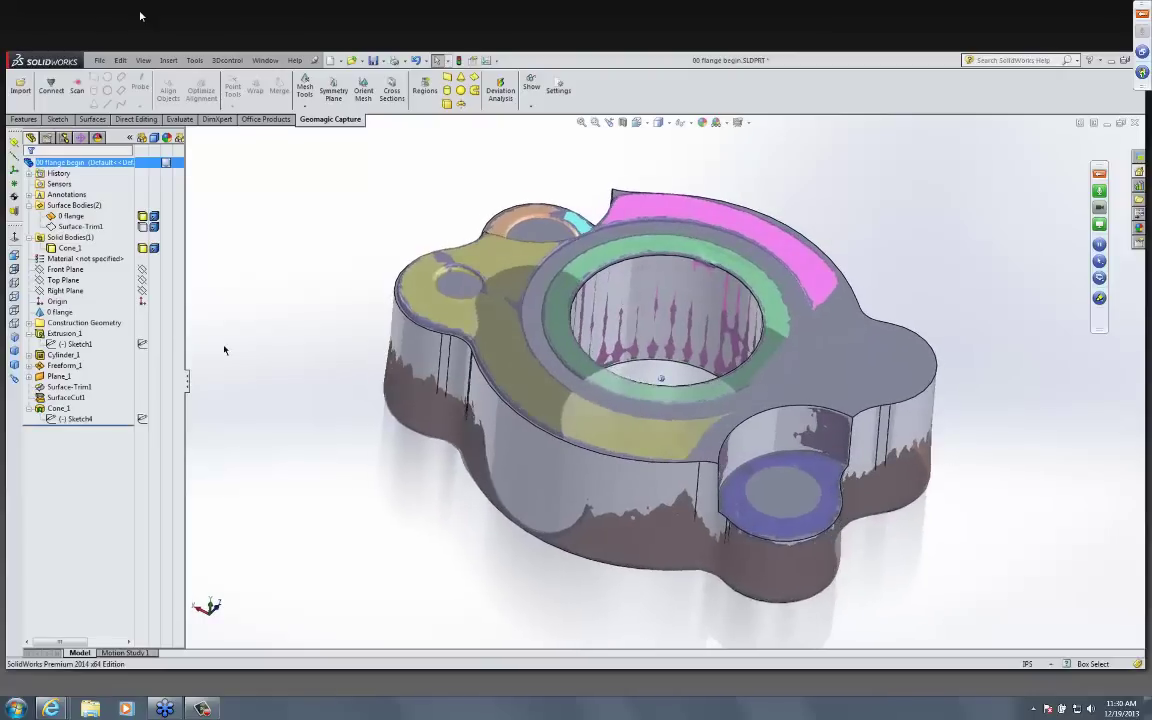
- Hide the solid body and display Right Plane through the flange mesh
{"action": "left_click", "coordinate": [142, 248]}
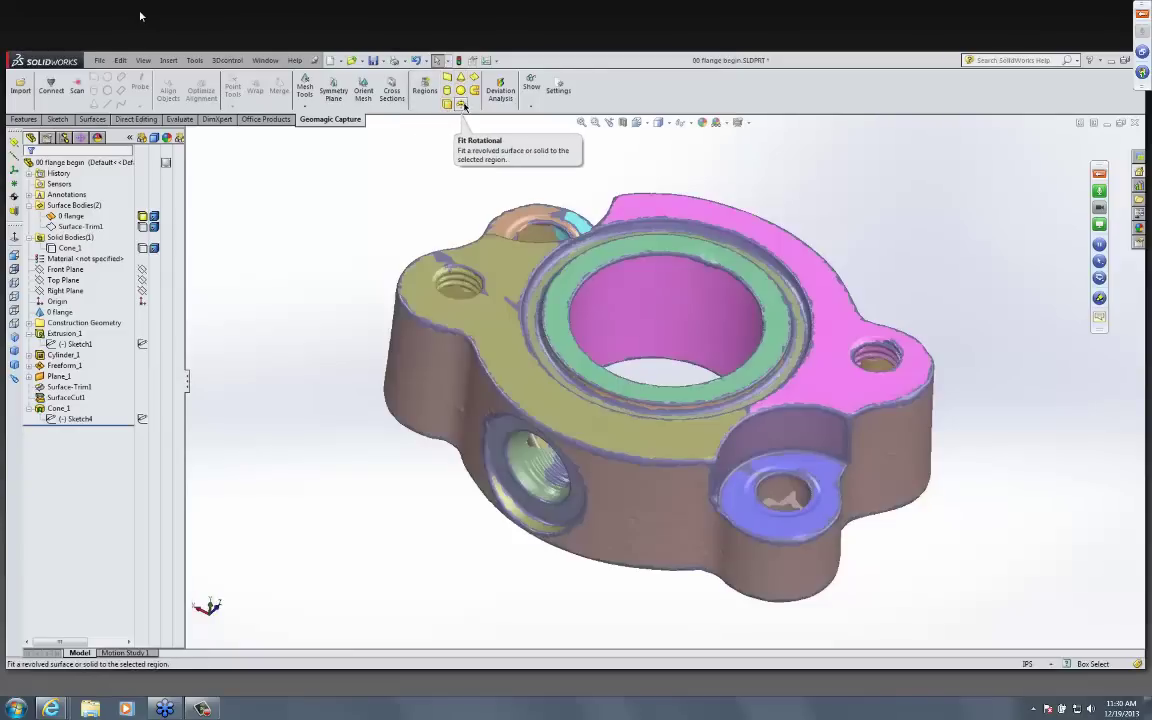
{"action": "middle_click_drag", "start_coordinate": [519, 176], "coordinate": [600, 170]}
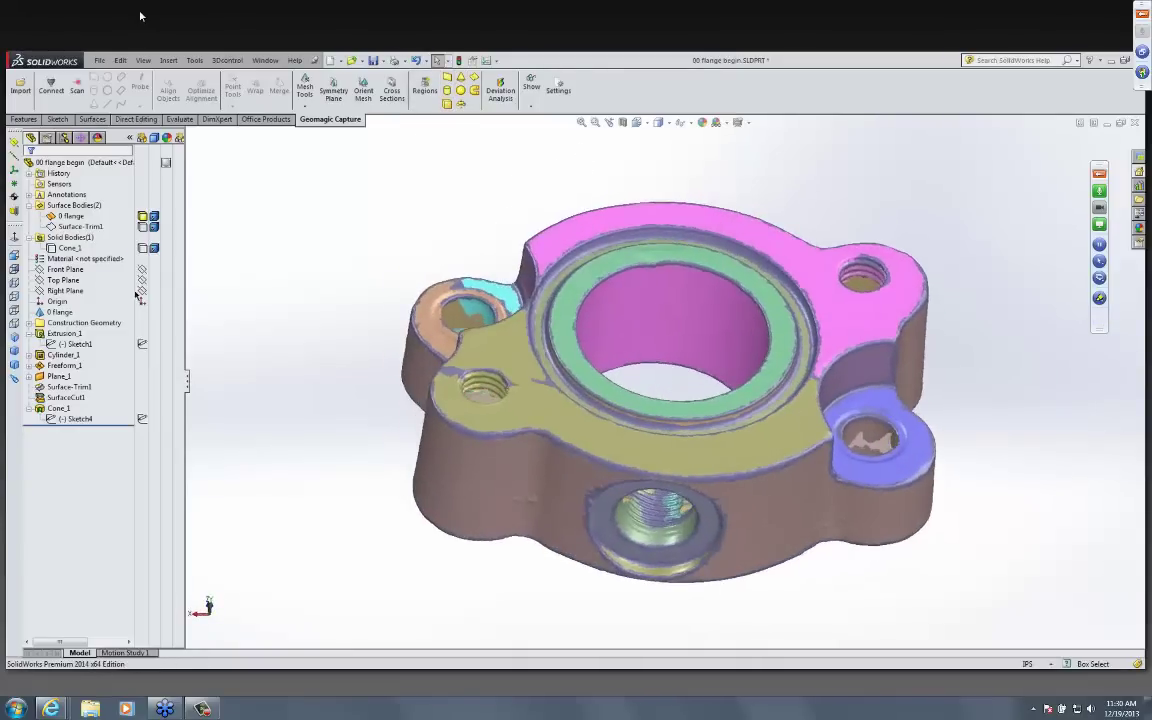
{"action": "left_click", "coordinate": [142, 291]}
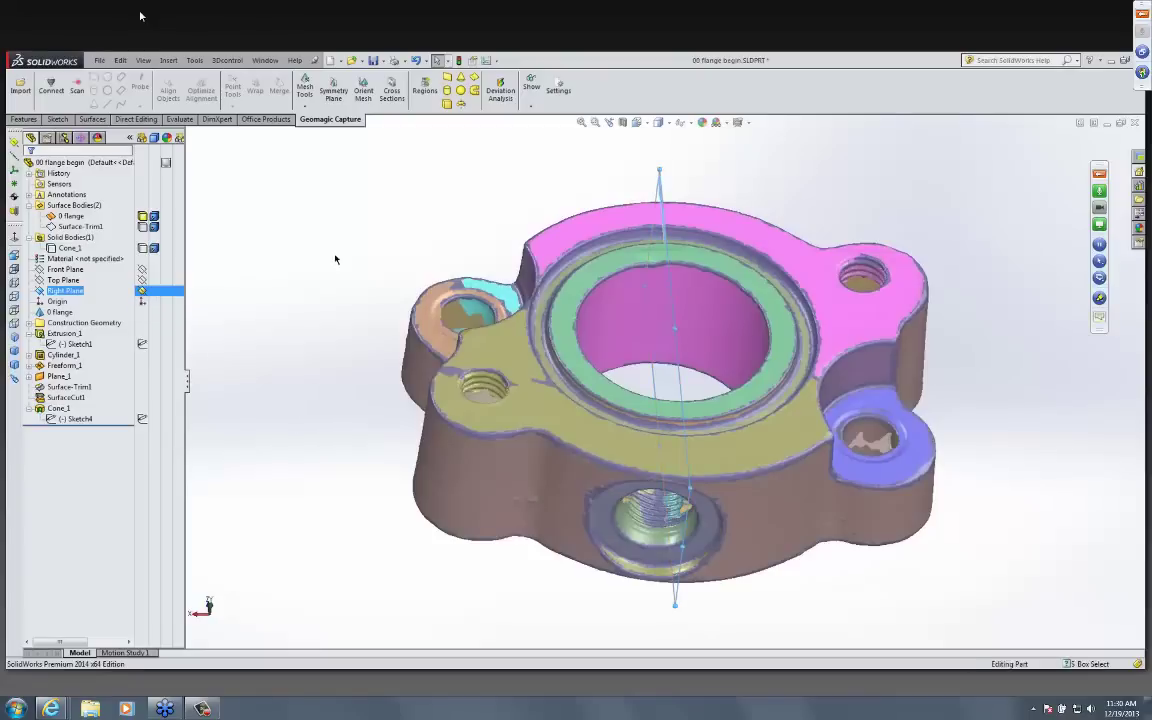
{"action": "left_click", "coordinate": [316, 386]}
- Orbit around the coloured flange mesh with Right Plane shown
{"action": "left_click", "coordinate": [60, 301]}
{"action": "middle_click_drag", "start_coordinate": [340, 292], "coordinate": [968, 558]}
{"action": "left_click", "coordinate": [366, 288]}
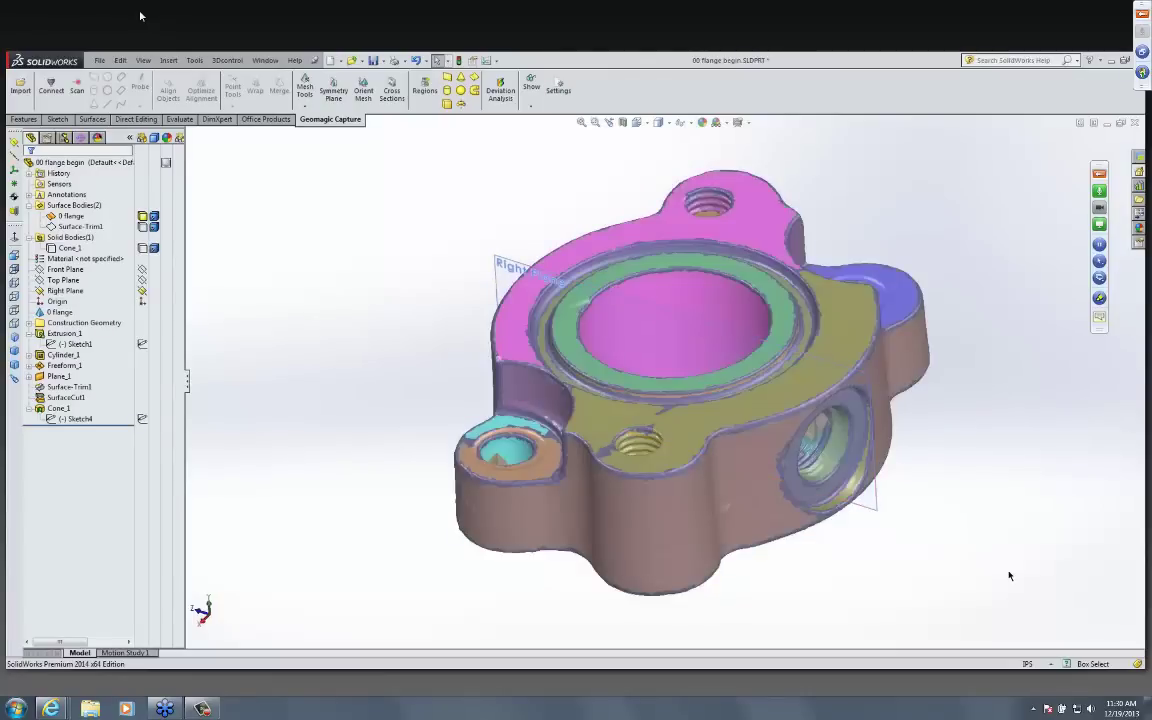
{"action": "middle_click_drag", "start_coordinate": [881, 382], "coordinate": [675, 305]}
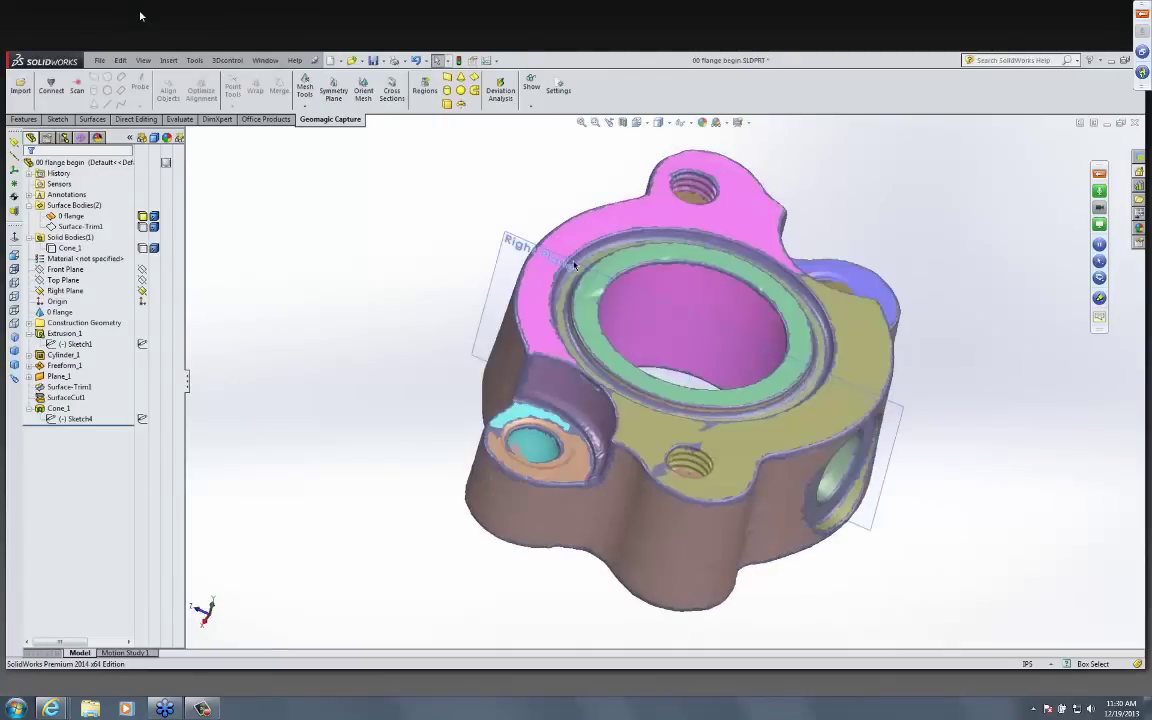
{"action": "left_click", "coordinate": [860, 381]}
{"action": "left_click", "coordinate": [975, 440]}
{"action": "middle_click_drag", "start_coordinate": [975, 440], "coordinate": [995, 440]}
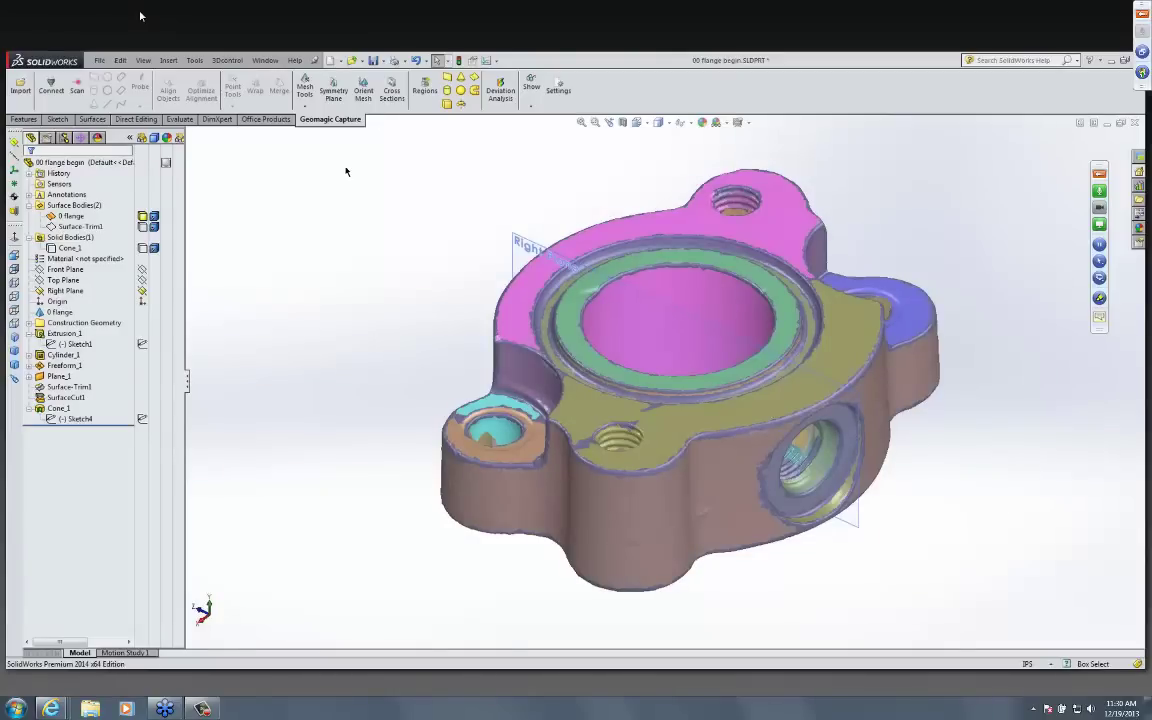
- Cut a Polyline Only cross-section of the flange mesh along Right Plane, creating Sketch5
{"action": "left_click", "coordinate": [386, 89]}
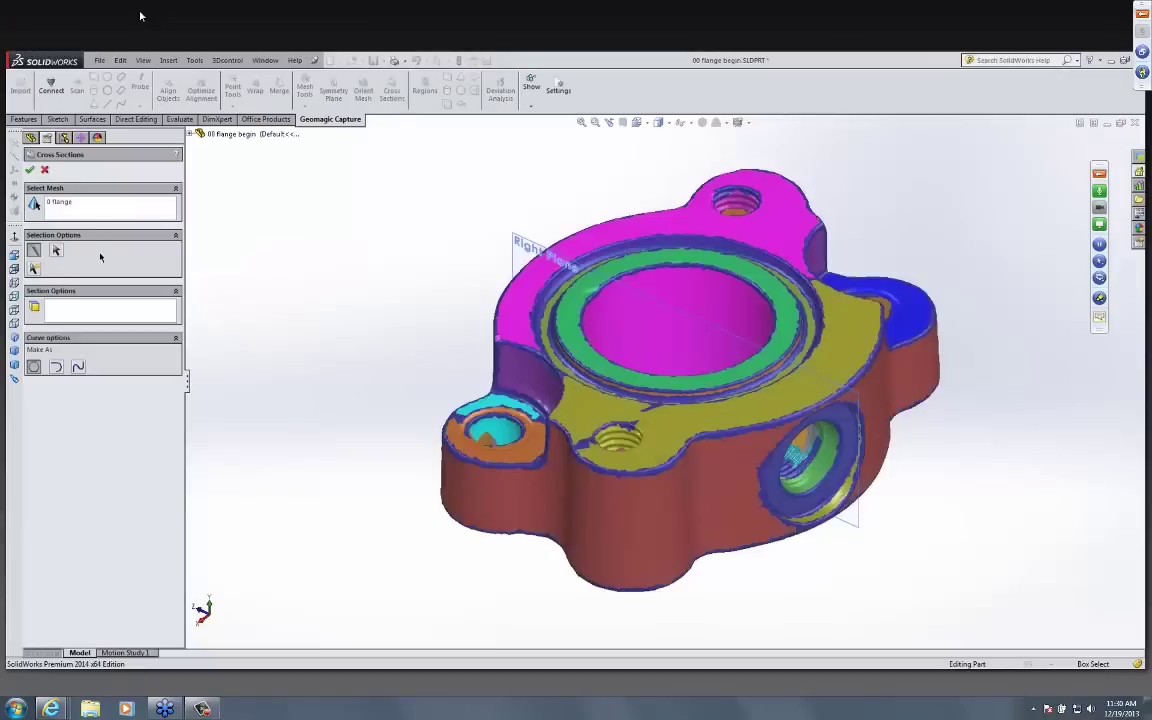
{"action": "left_click", "coordinate": [82, 313]}
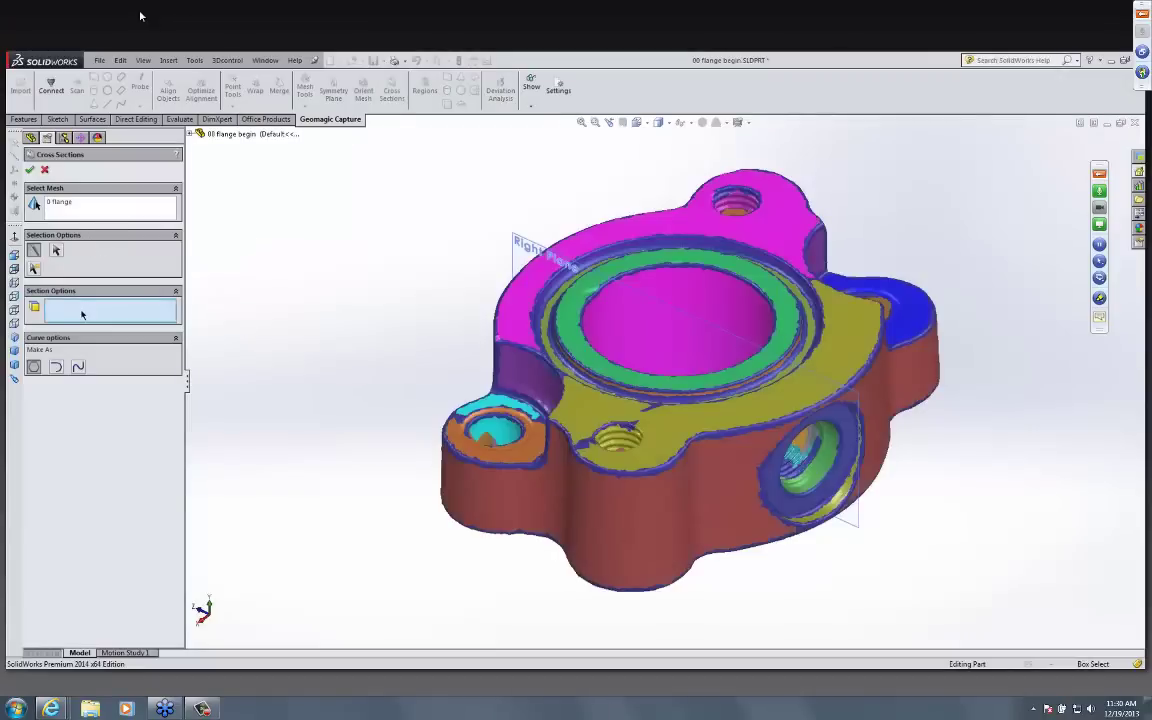
{"action": "left_click", "coordinate": [556, 257]}
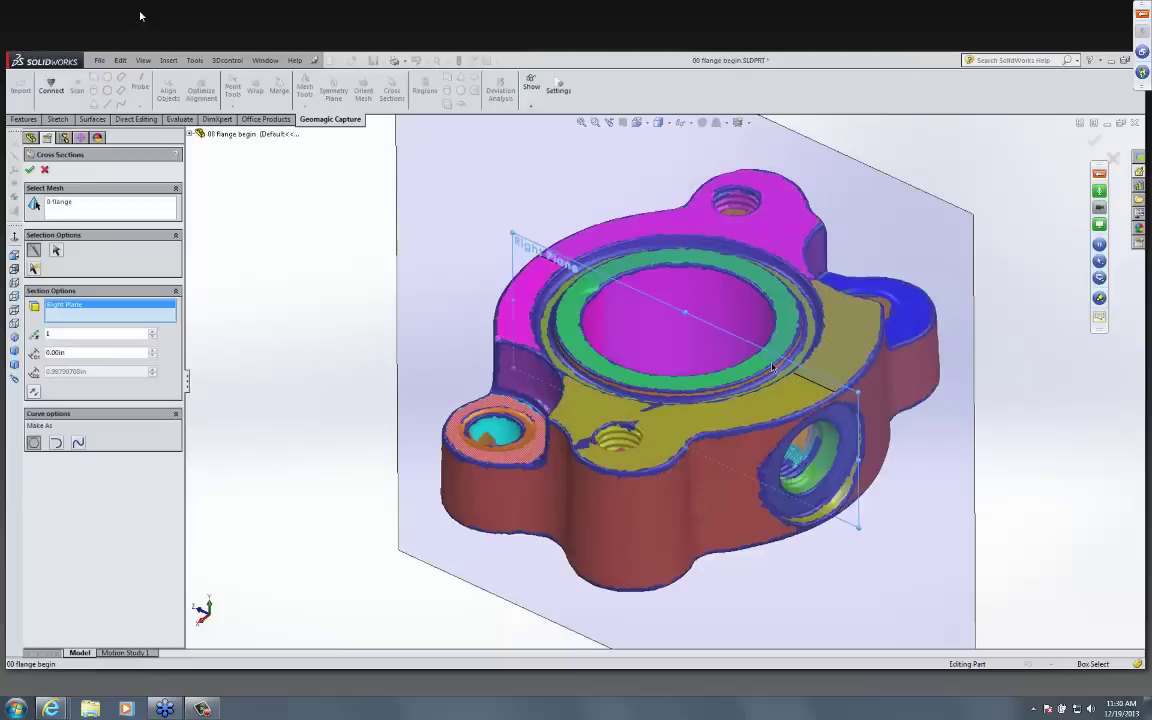
{"action": "scroll", "coordinate": [772, 368], "scroll_direction": "up", "scroll_amount": 3}
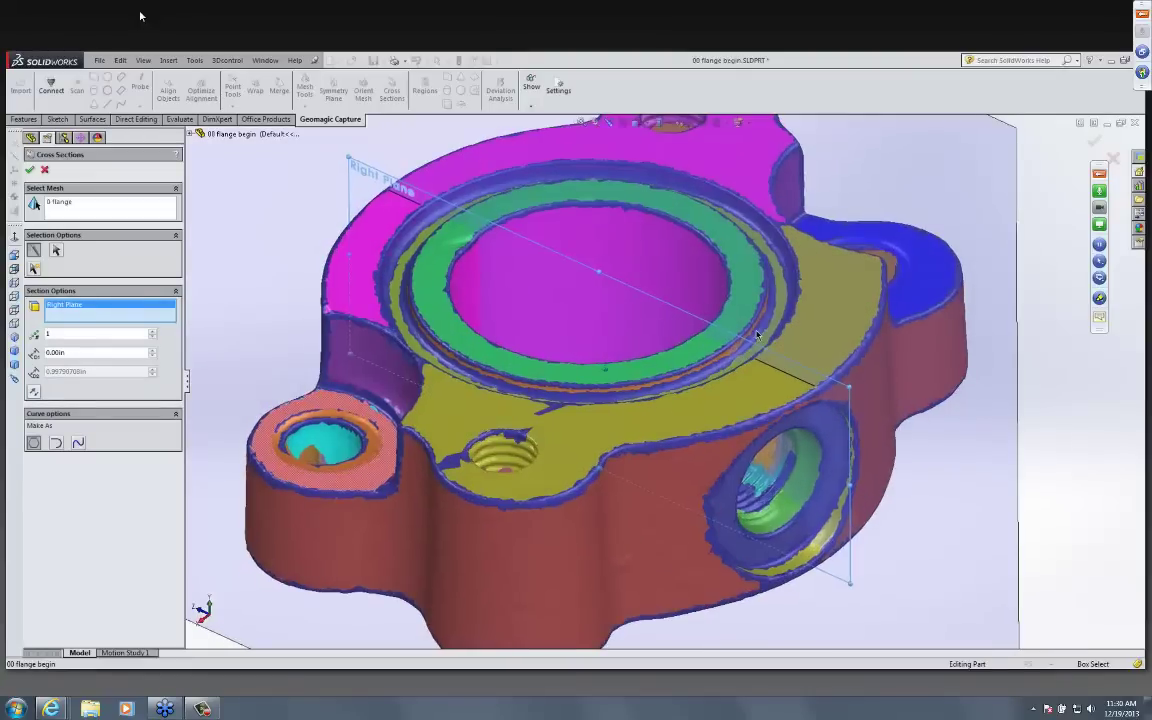
{"action": "scroll", "coordinate": [781, 340], "scroll_direction": "down", "scroll_amount": 1}
{"action": "middle_click_drag", "start_coordinate": [786, 340], "coordinate": [712, 360]}
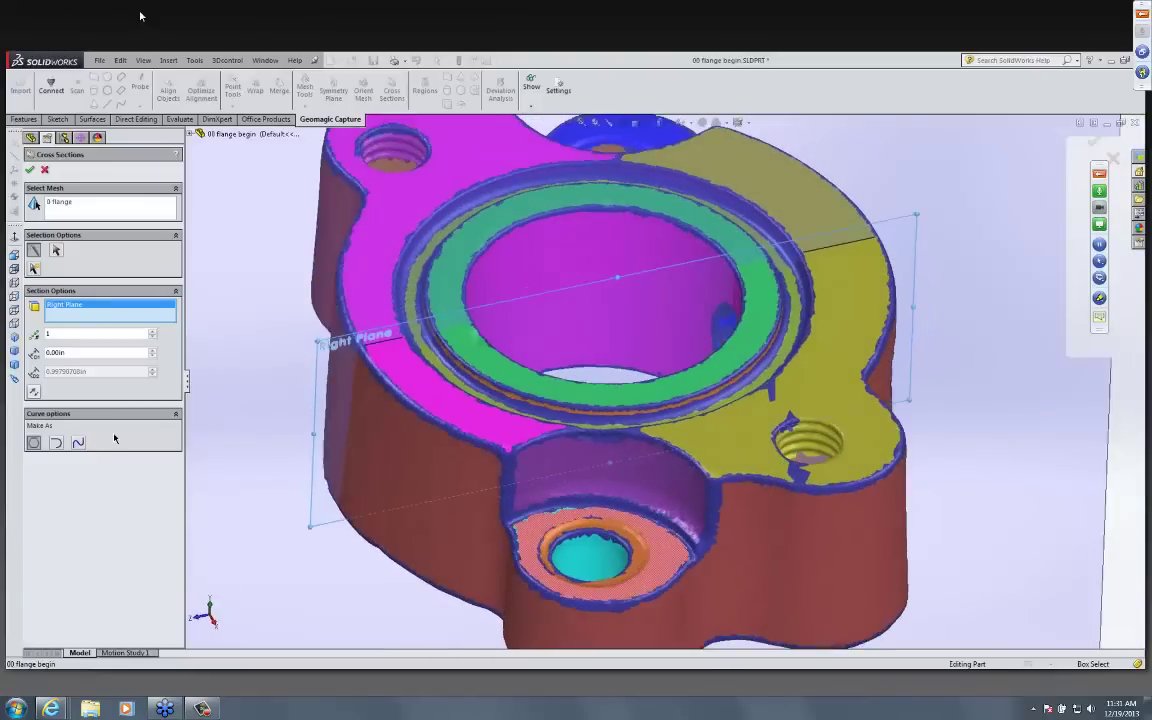
{"action": "left_click", "coordinate": [33, 443]}
{"action": "left_click", "coordinate": [56, 443]}
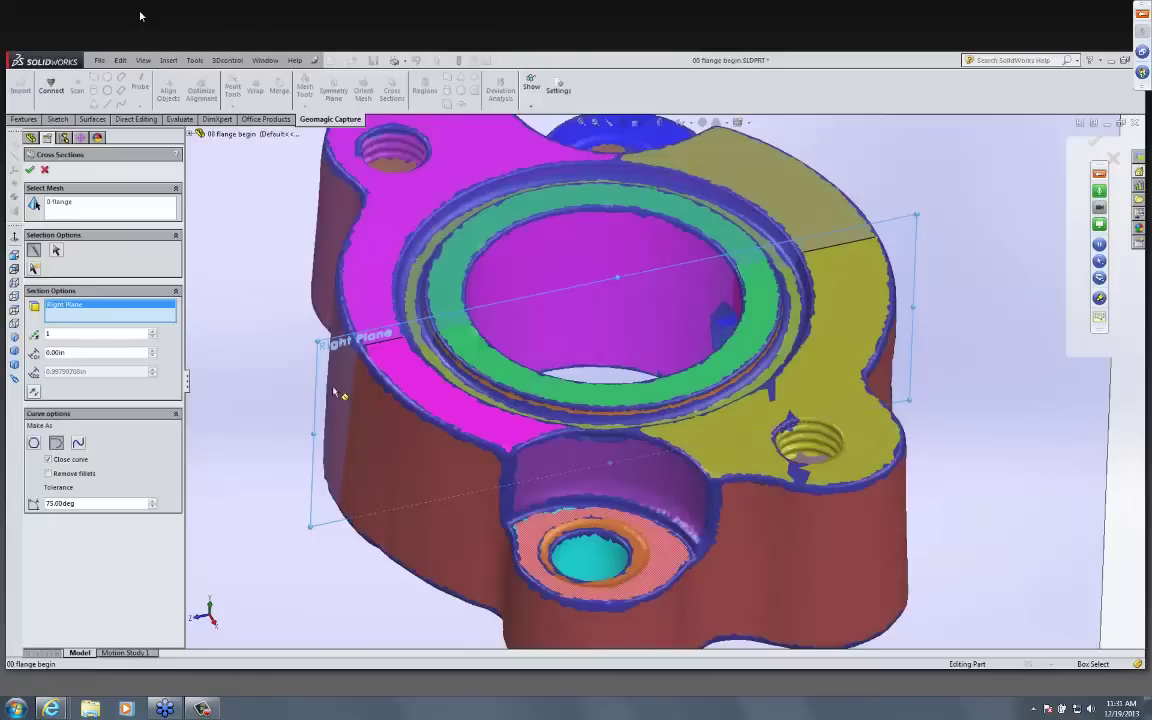
{"action": "left_click", "coordinate": [80, 447]}
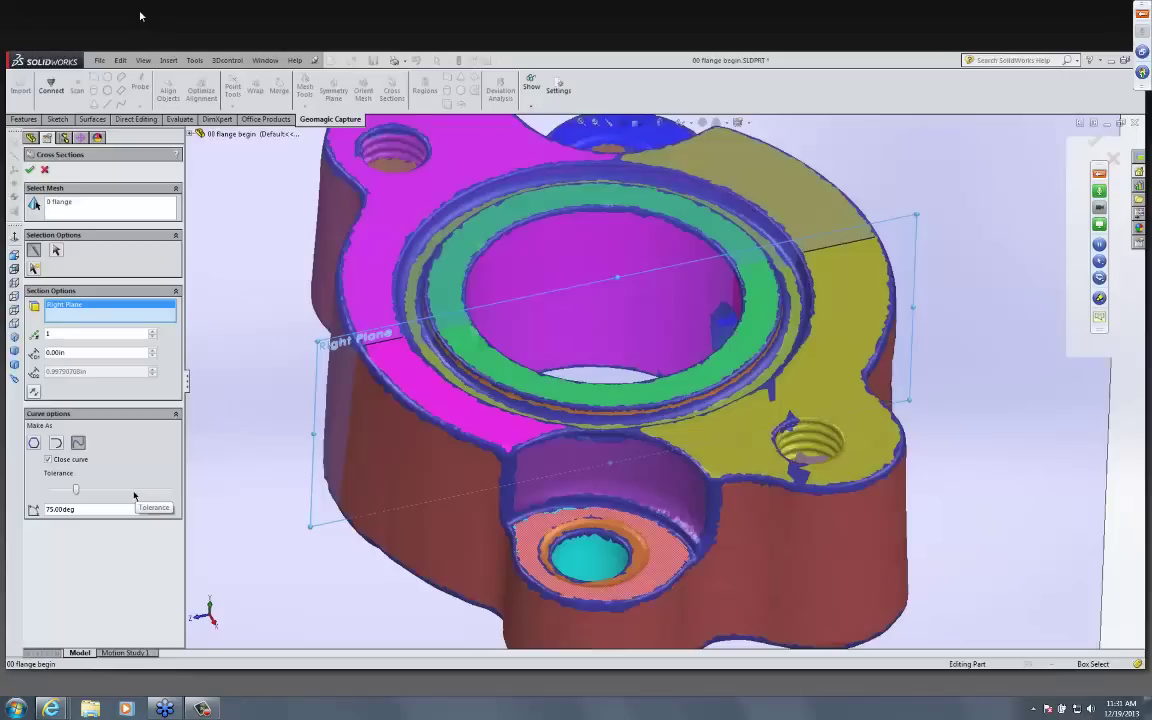
{"action": "left_click", "coordinate": [34, 443]}
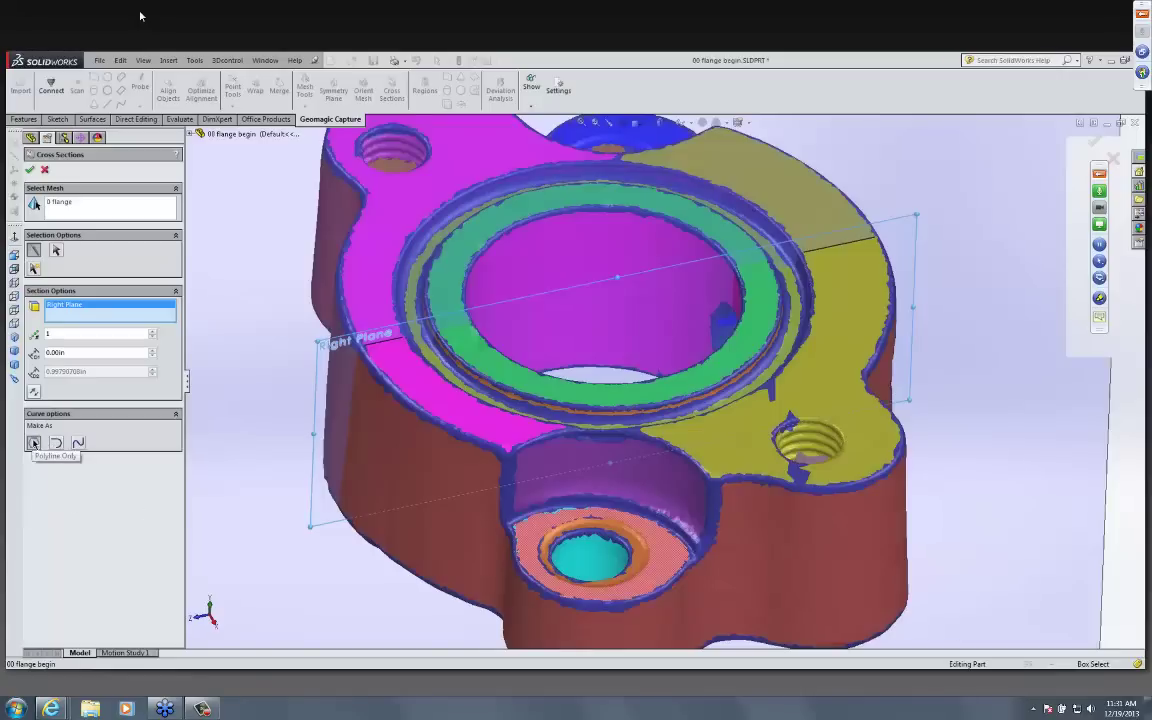
{"action": "left_click", "coordinate": [30, 170]}
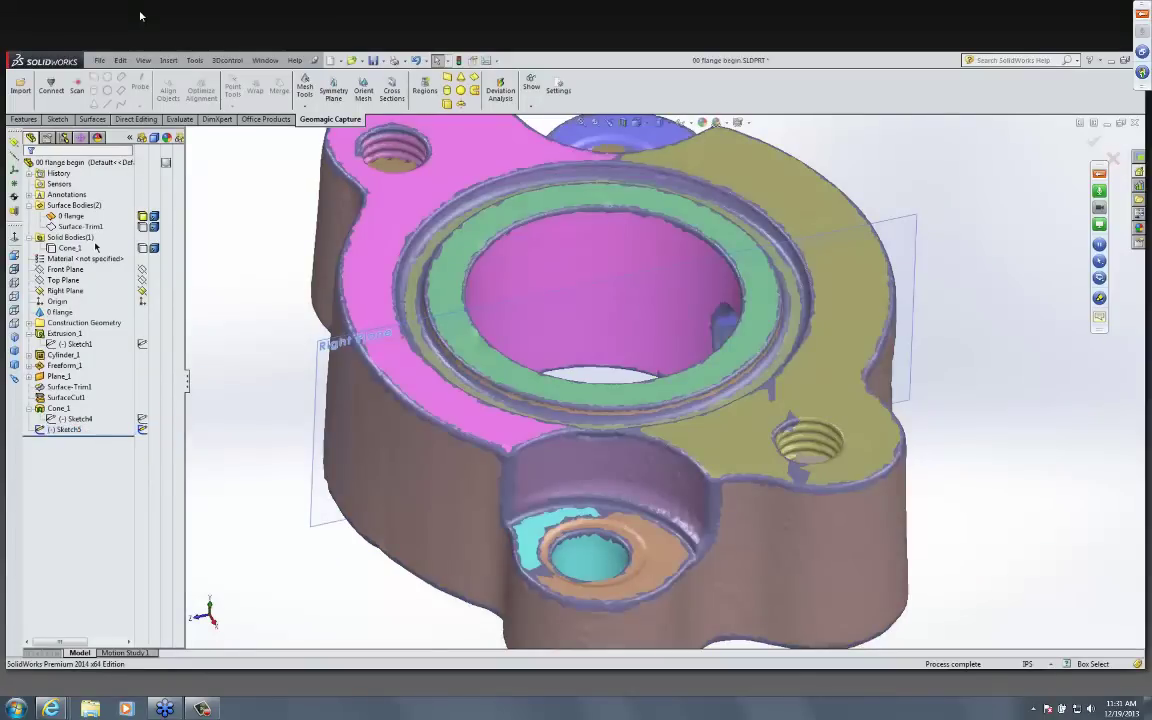
- Hide the 0 flange mesh and delete the Sketch5 cross-section
{"action": "left_click", "coordinate": [62, 313]}
{"action": "right_click", "coordinate": [62, 316]}
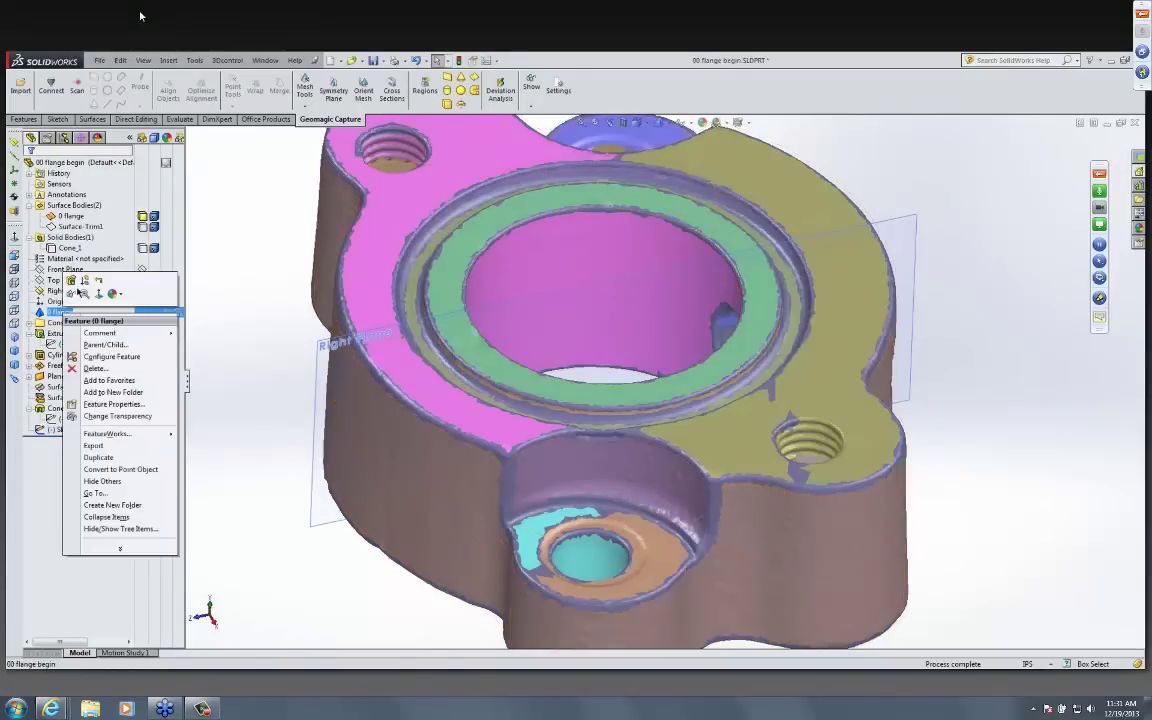
{"action": "left_click", "coordinate": [135, 316]}
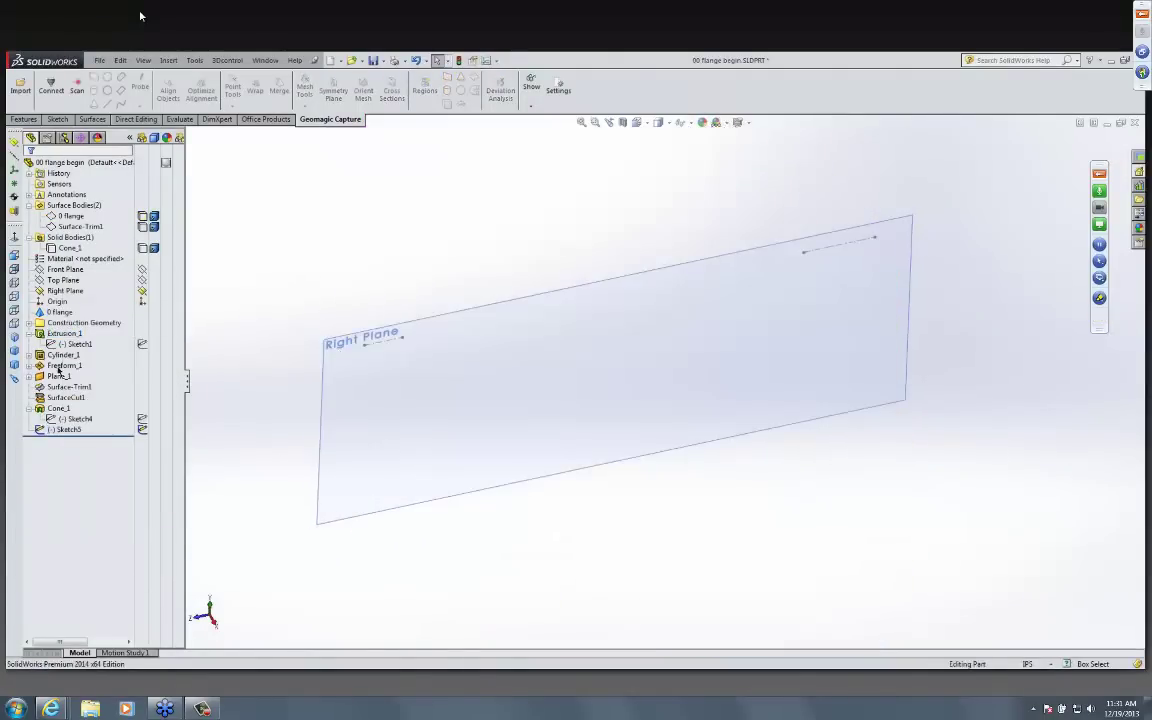
{"action": "left_click", "coordinate": [65, 430]}
{"action": "right_click", "coordinate": [65, 430]}
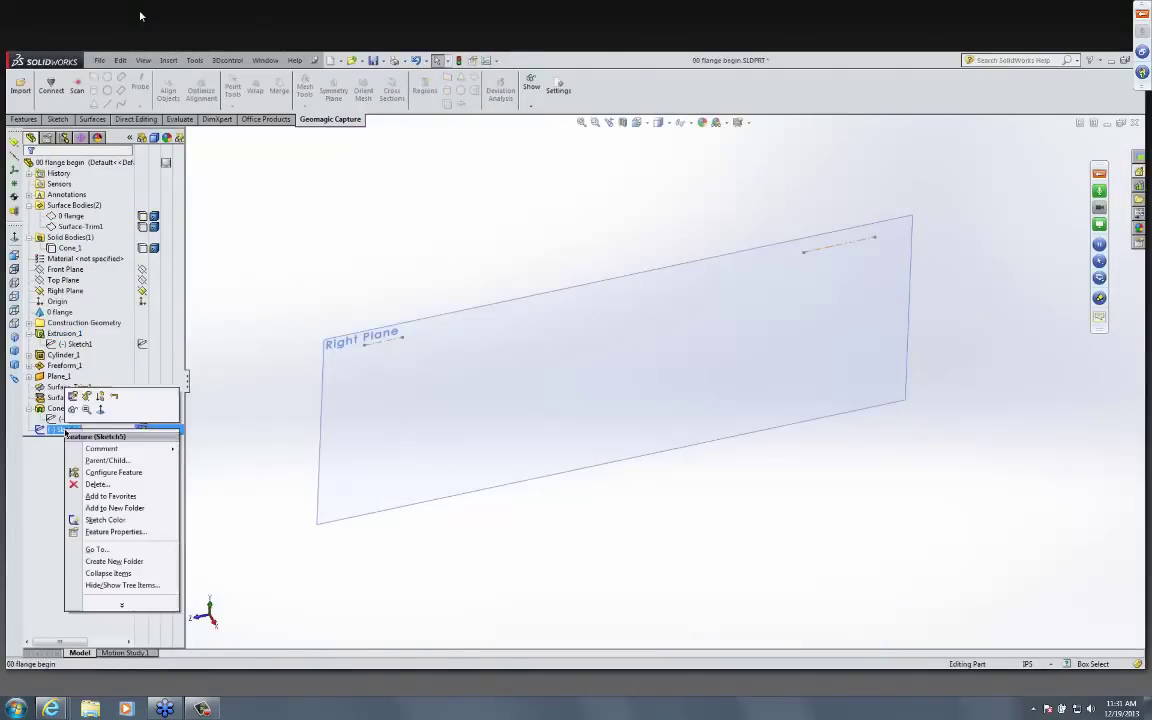
{"action": "left_click", "coordinate": [97, 484]}
{"action": "left_click", "coordinate": [577, 290]}
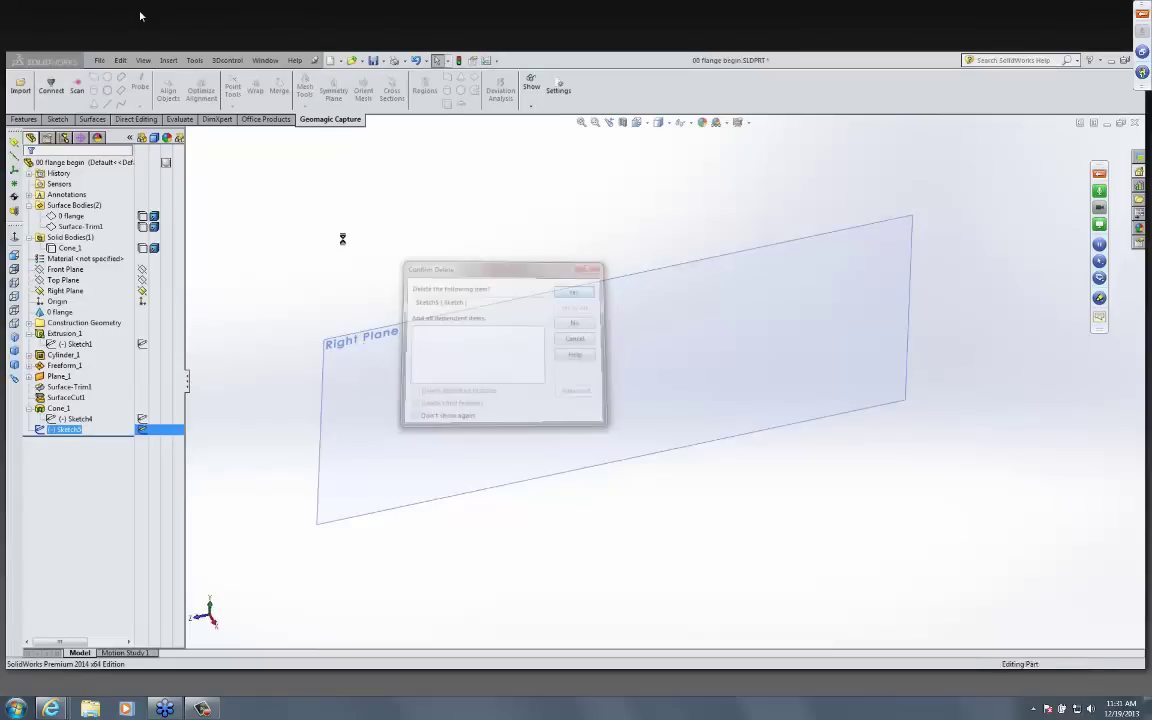
- Show the 0 flange mesh again and open the Regions segmentation settings
{"action": "left_click", "coordinate": [60, 312]}
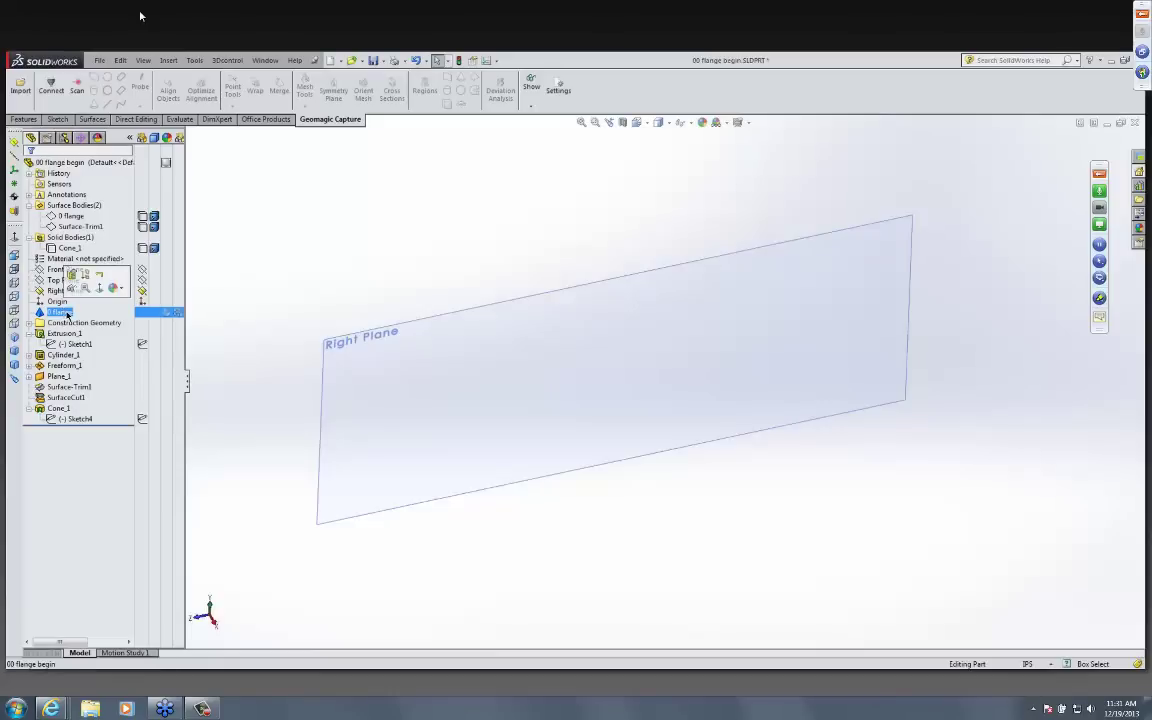
{"action": "left_click", "coordinate": [63, 280], "text": "ctrl"}
{"action": "left_click", "coordinate": [338, 215]}
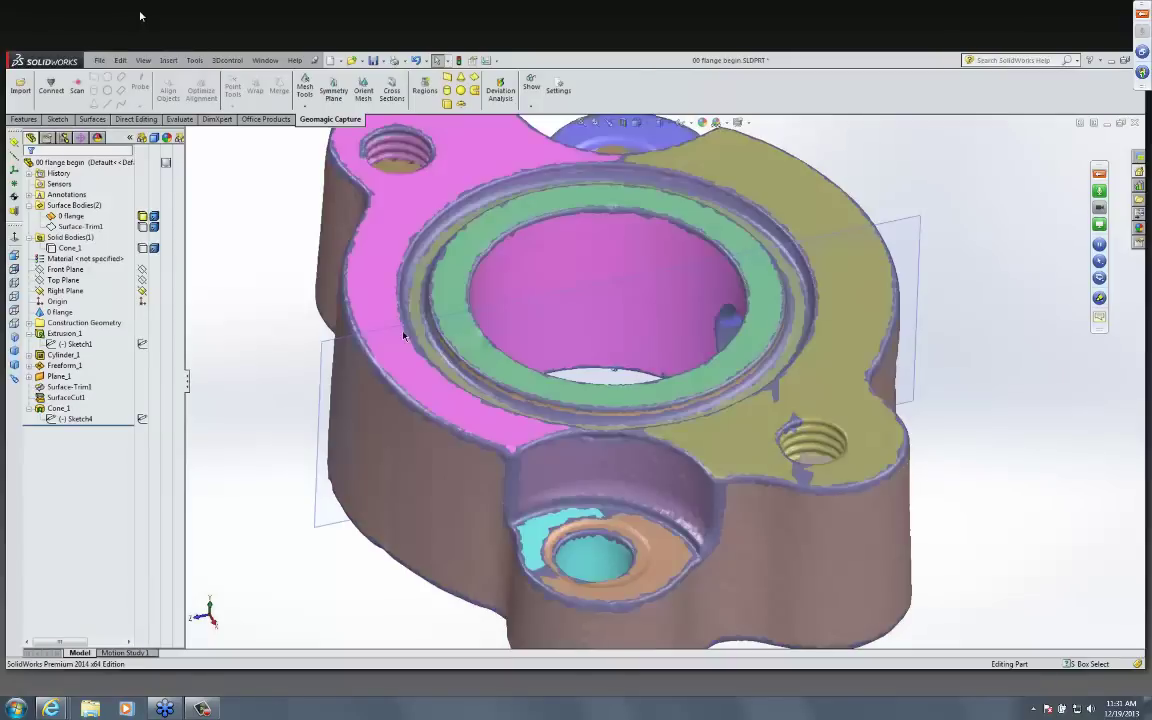
{"action": "left_click", "coordinate": [424, 90]}
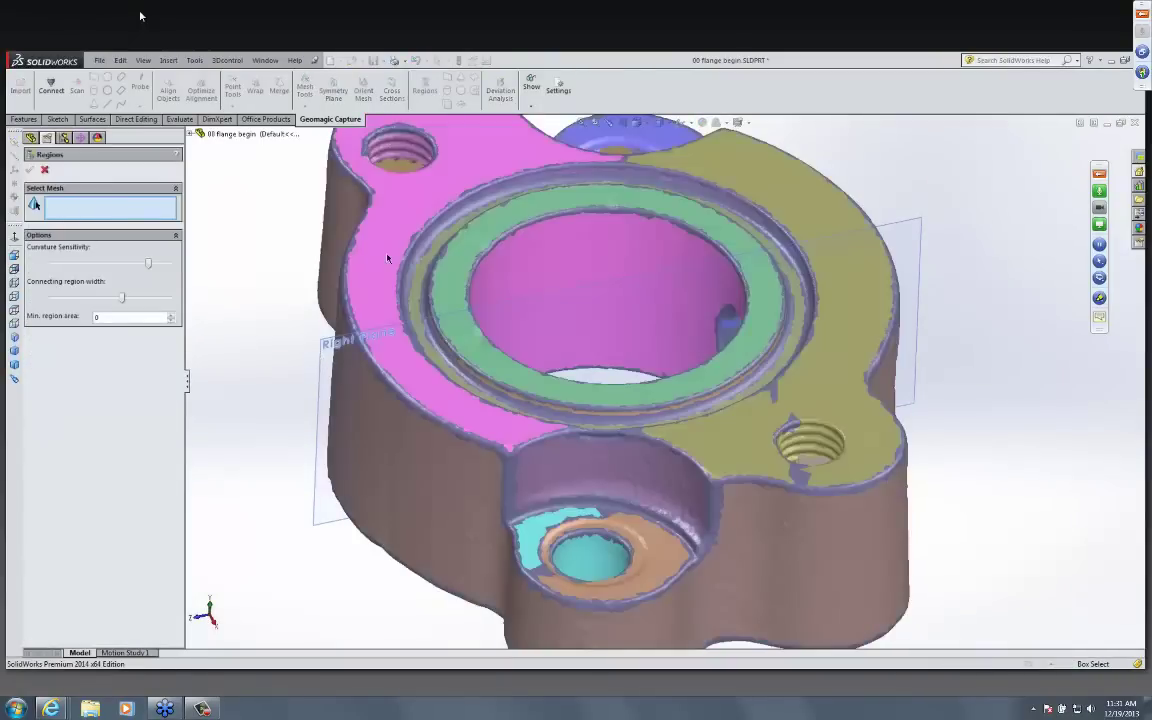
- Segment the 0 flange mesh into regions, then cross-section it along Right Plane as Sketch6
{"action": "left_click", "coordinate": [406, 219]}
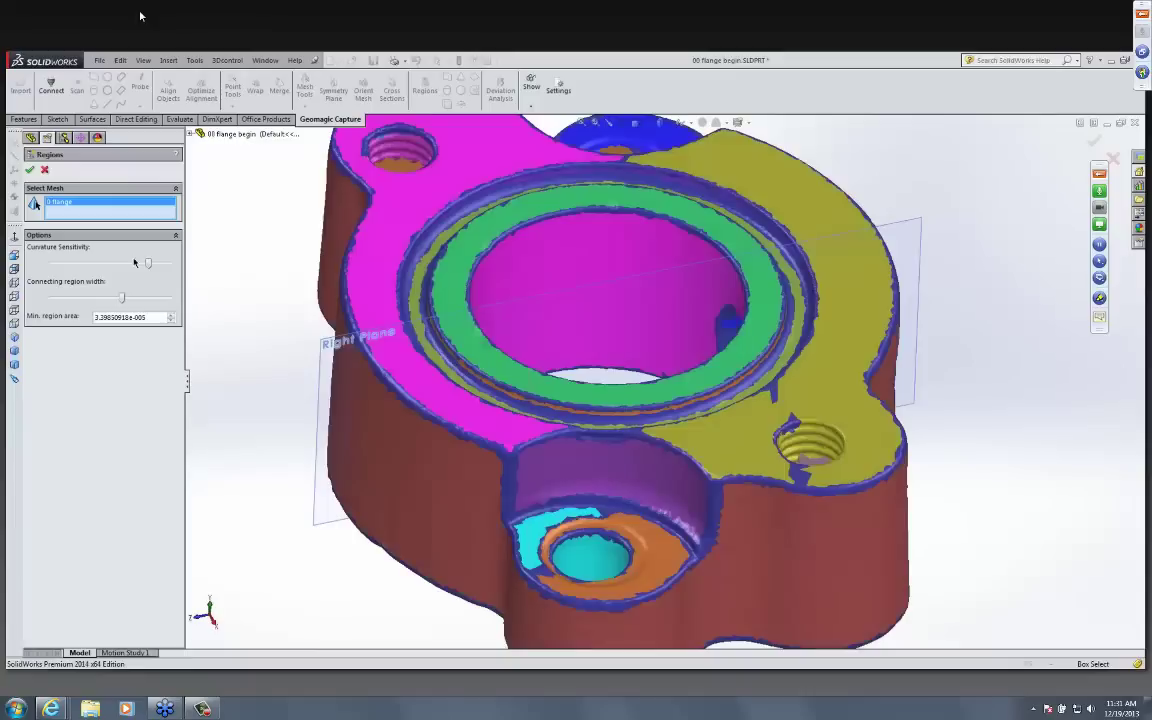
{"action": "key", "text": "Return"}
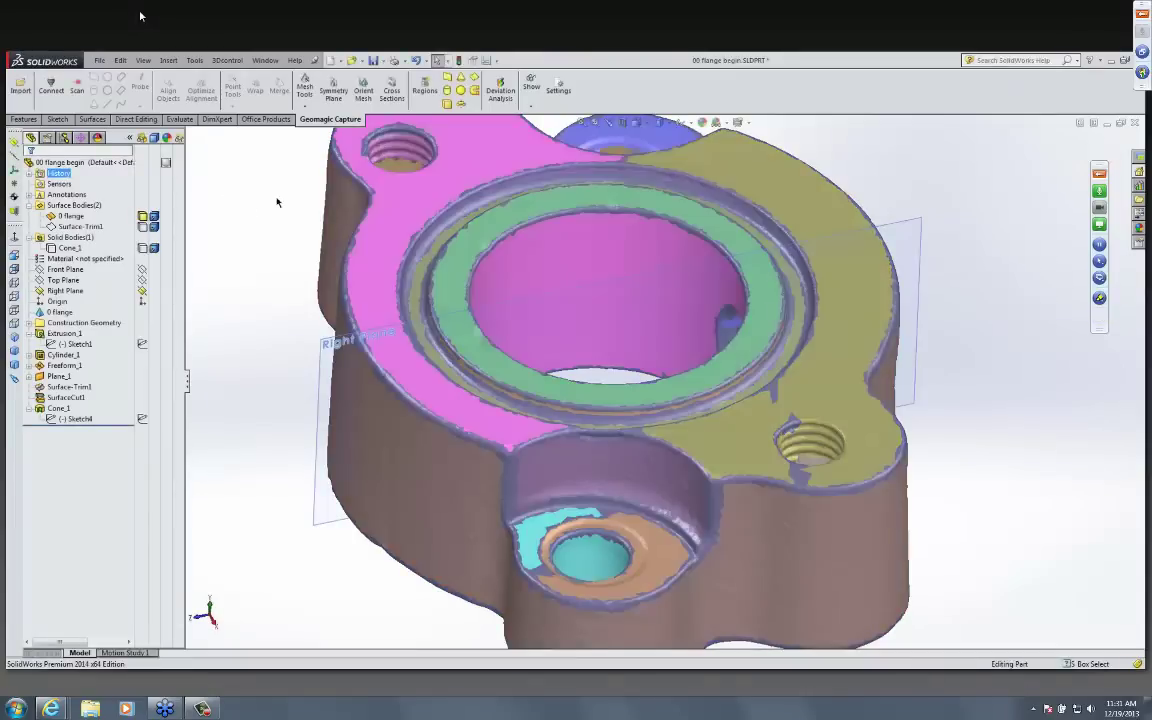
{"action": "left_click", "coordinate": [391, 90]}
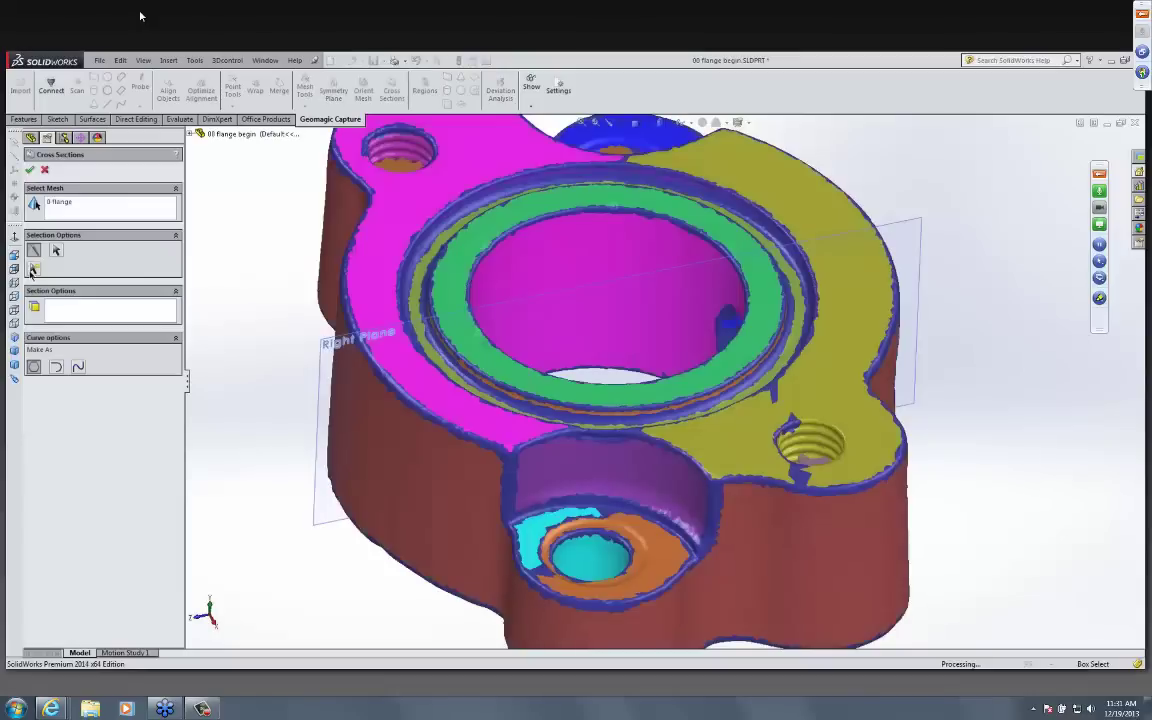
{"action": "left_click", "coordinate": [71, 318]}
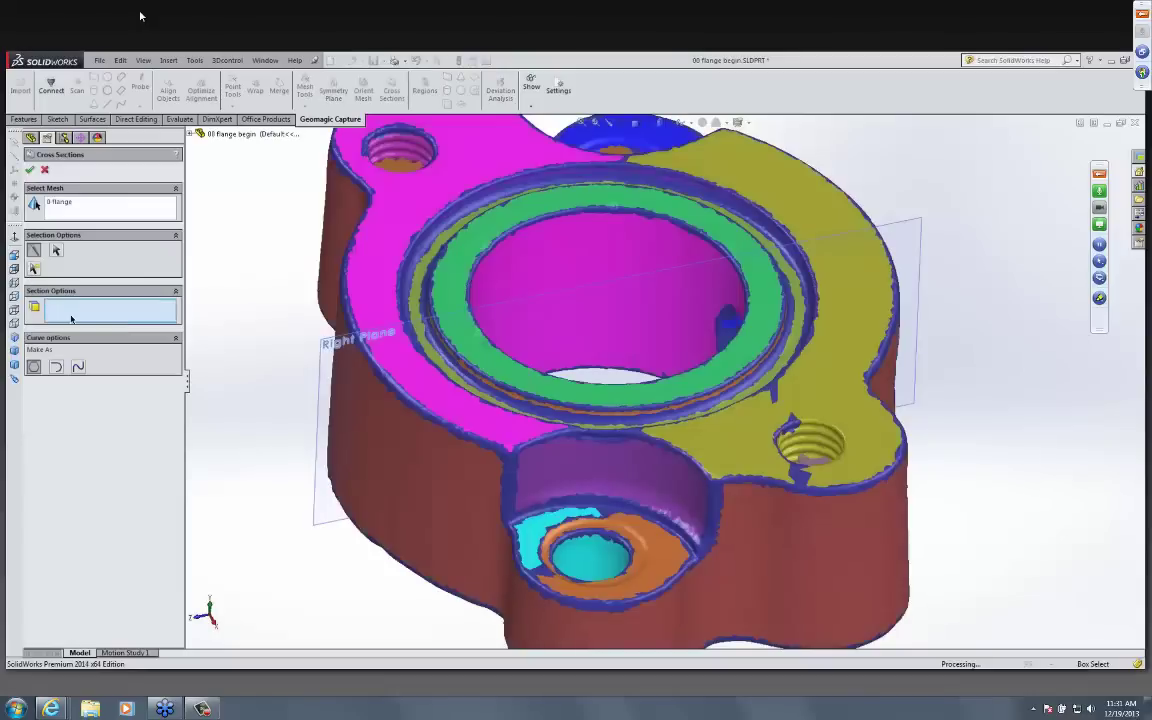
{"action": "left_click", "coordinate": [319, 350]}
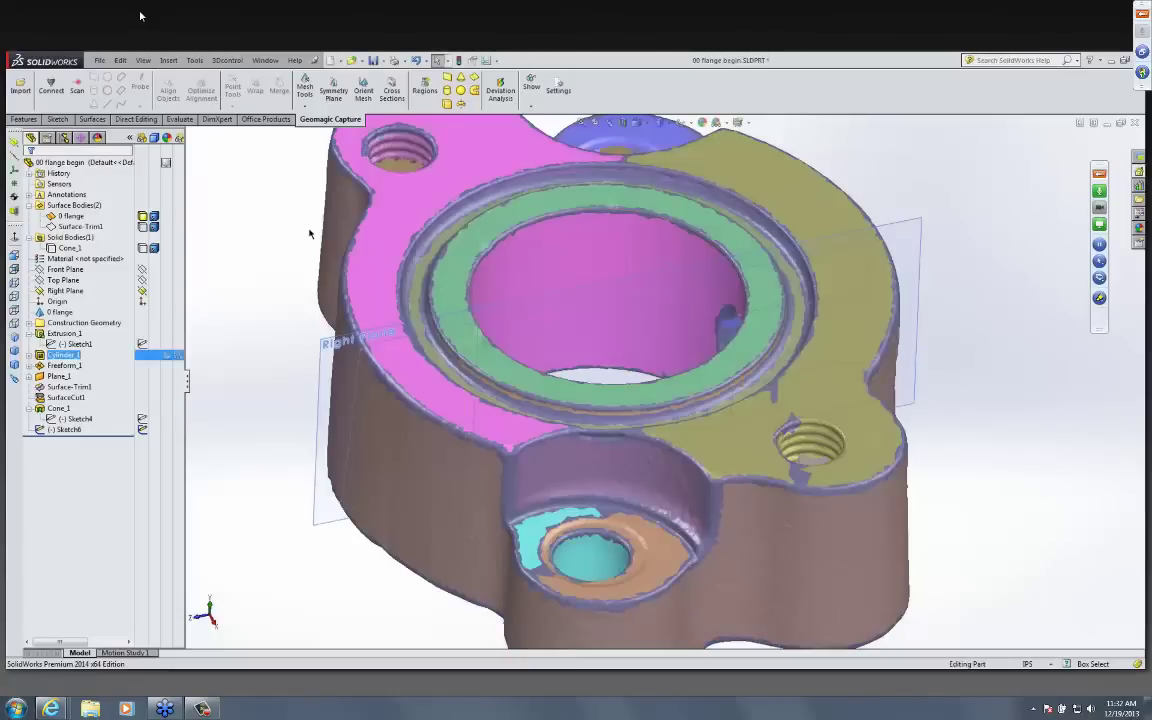
- Hide the 0 flange mesh, face Right Plane, and edit Sketch6
{"action": "left_click", "coordinate": [88, 343]}
{"action": "left_click", "coordinate": [60, 312]}
{"action": "left_click", "coordinate": [230, 329]}
{"action": "left_click", "coordinate": [447, 475]}
{"action": "mouse_move", "coordinate": [404, 373]}
{"action": "middle_mouse_down"}
{"action": "mouse_move", "coordinate": [481, 327]}
{"action": "mouse_move", "coordinate": [478, 303]}
{"action": "mouse_move", "coordinate": [355, 450]}
{"action": "mouse_move", "coordinate": [418, 450]}
{"action": "middle_mouse_up"}
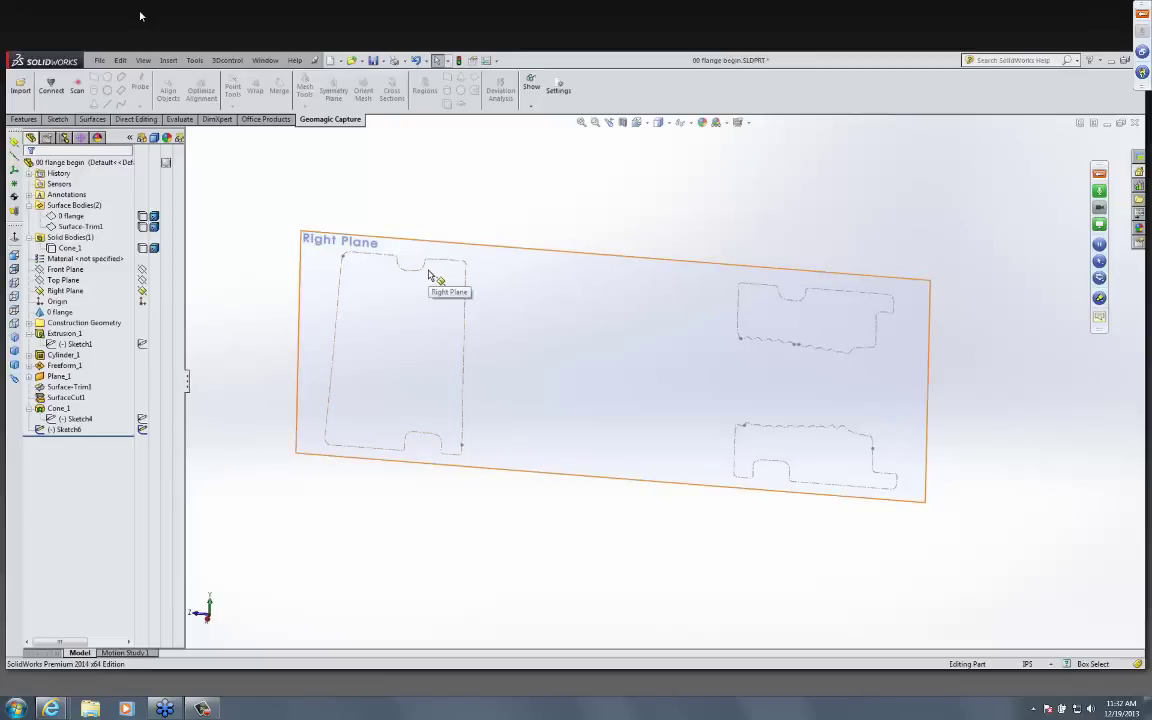
{"action": "right_click", "coordinate": [62, 429]}
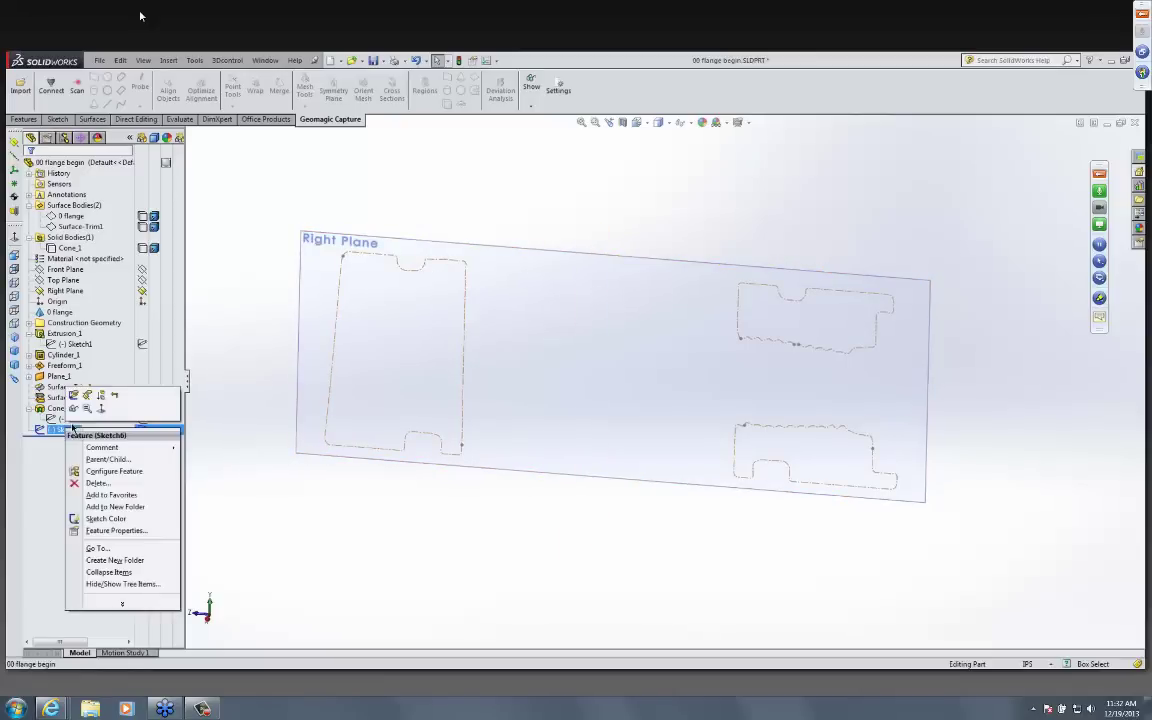
{"action": "left_click", "coordinate": [73, 395]}
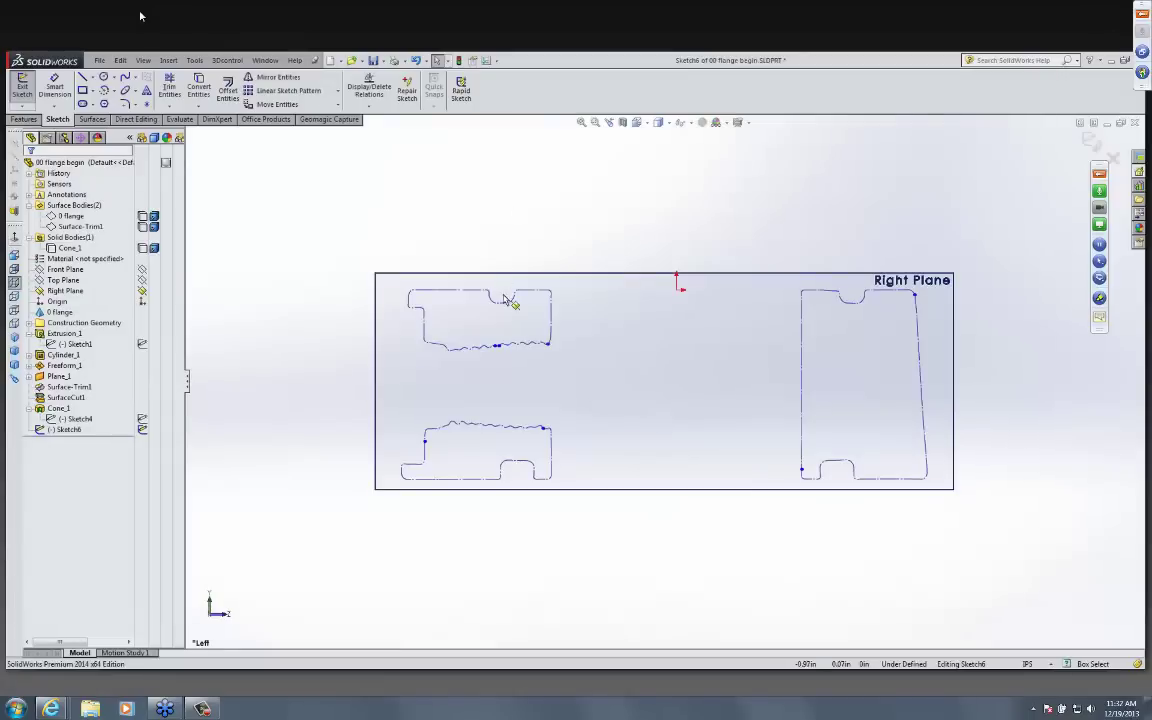
- Draw corner rectangles enclosing the upper and lower groove notches
{"action": "scroll", "coordinate": [507, 300], "scroll_direction": "down", "scroll_amount": 8}
{"action": "scroll", "coordinate": [378, 320], "scroll_direction": "down", "scroll_amount": 2}
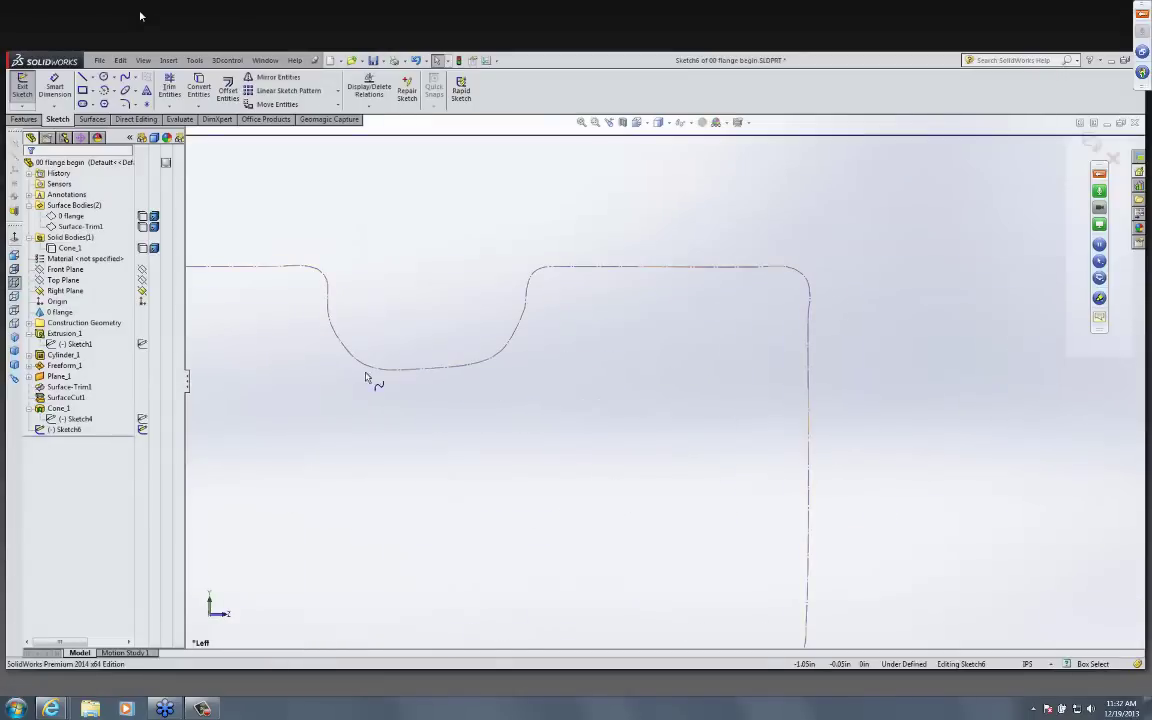
{"action": "left_click", "coordinate": [83, 90]}
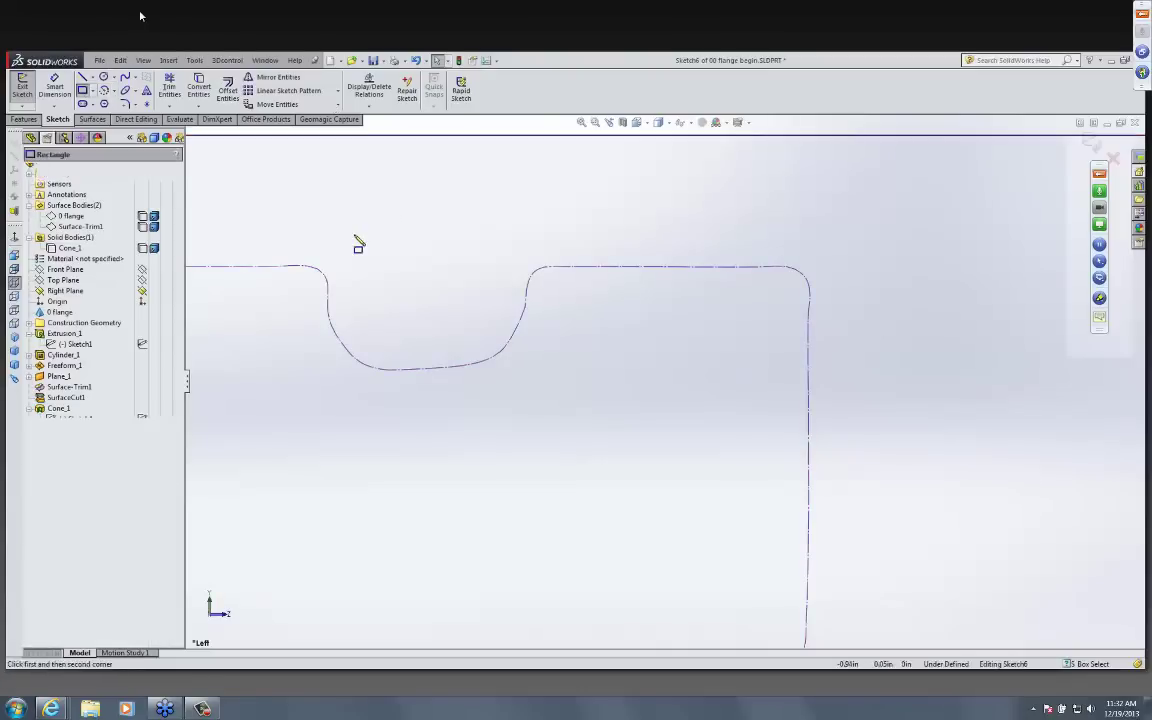
{"action": "left_click", "coordinate": [319, 215]}
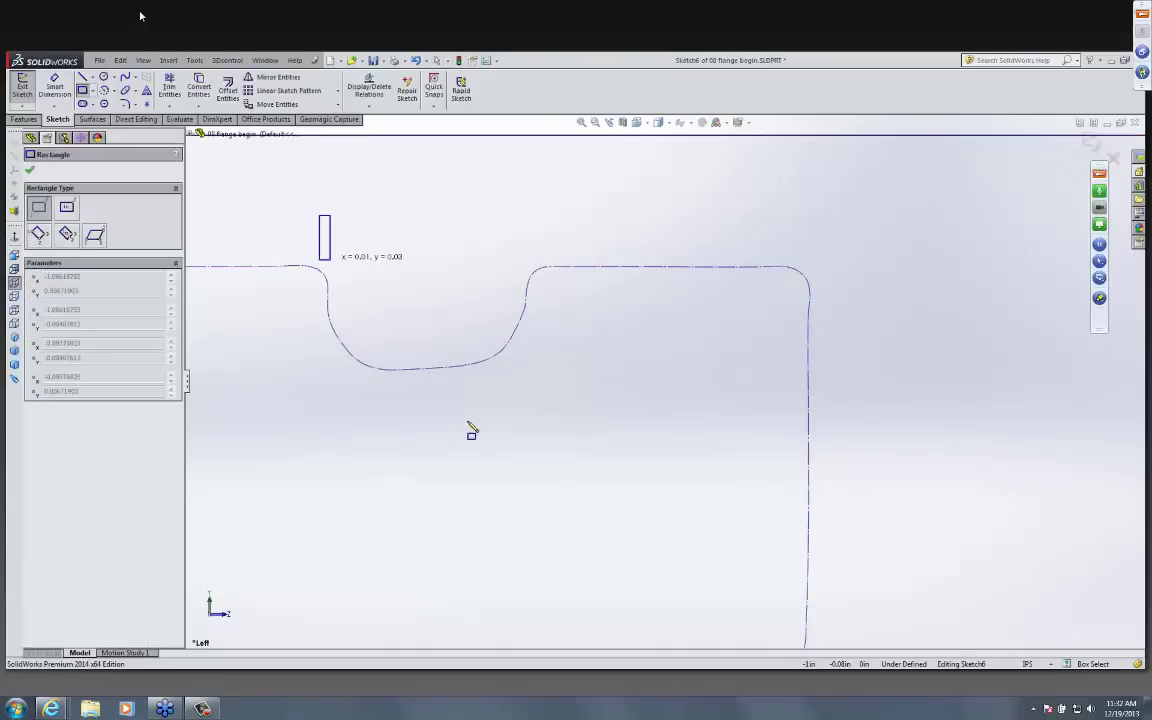
{"action": "left_click", "coordinate": [527, 370]}
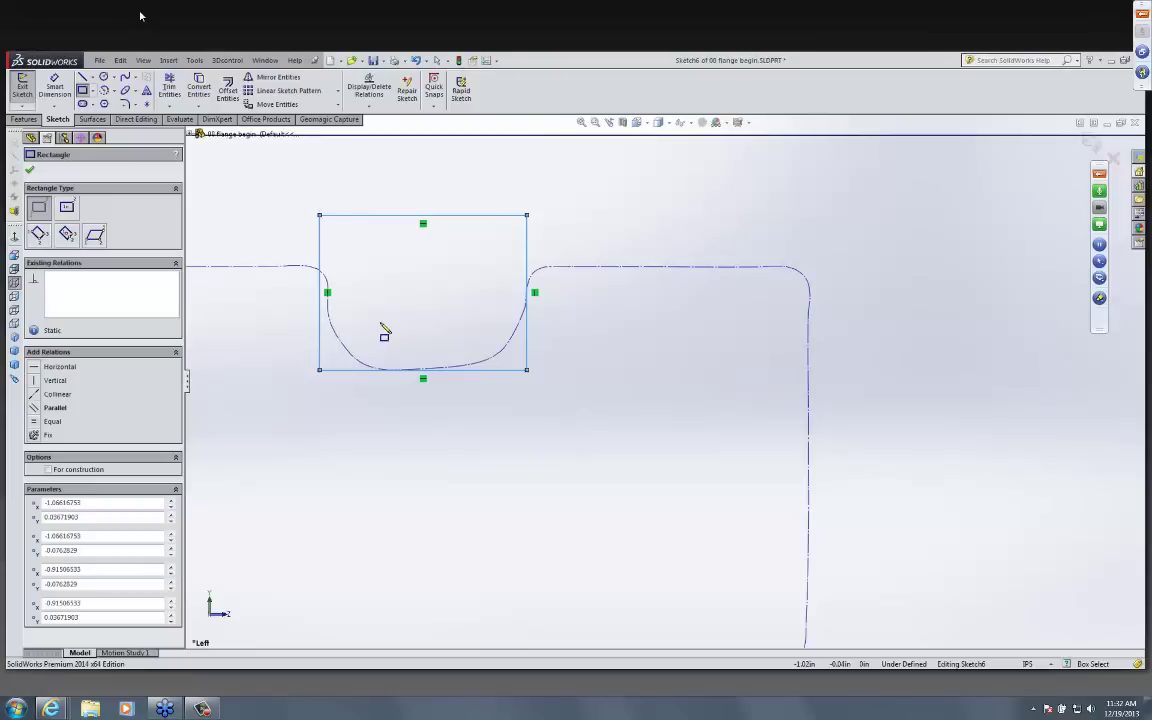
{"action": "scroll", "coordinate": [385, 327], "scroll_direction": "up", "scroll_amount": 4}
{"action": "scroll", "coordinate": [380, 403], "scroll_direction": "up", "scroll_amount": 4}
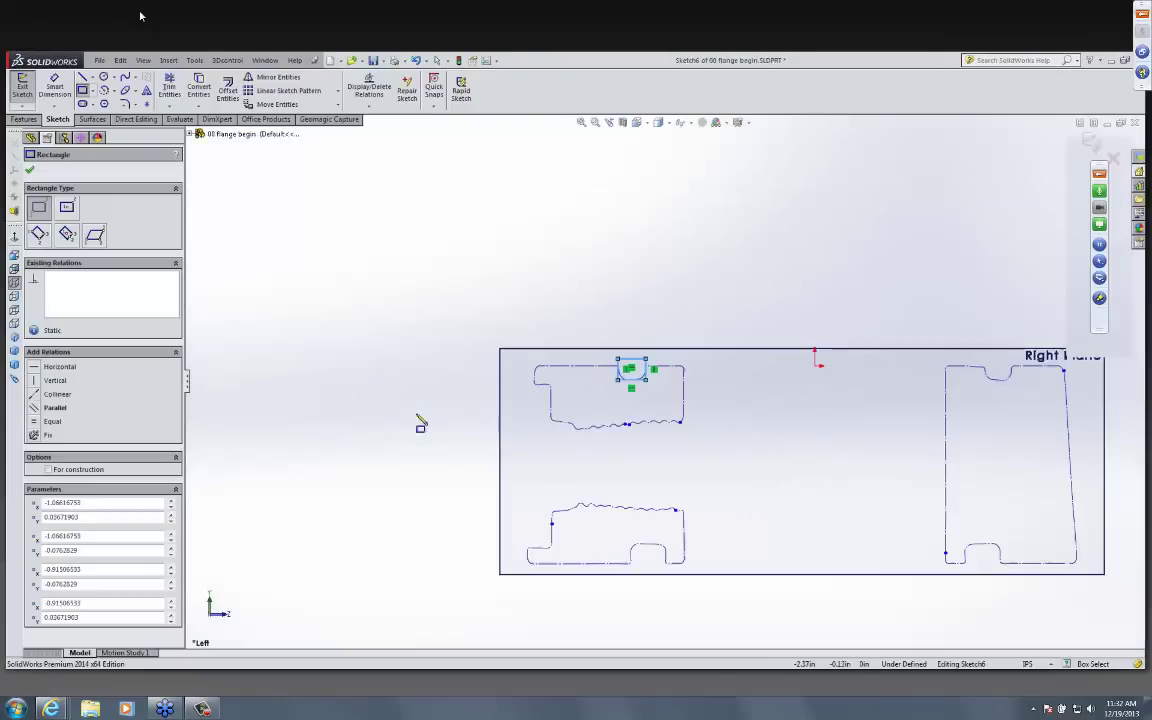
{"action": "scroll", "coordinate": [625, 530], "scroll_direction": "down", "scroll_amount": 6}
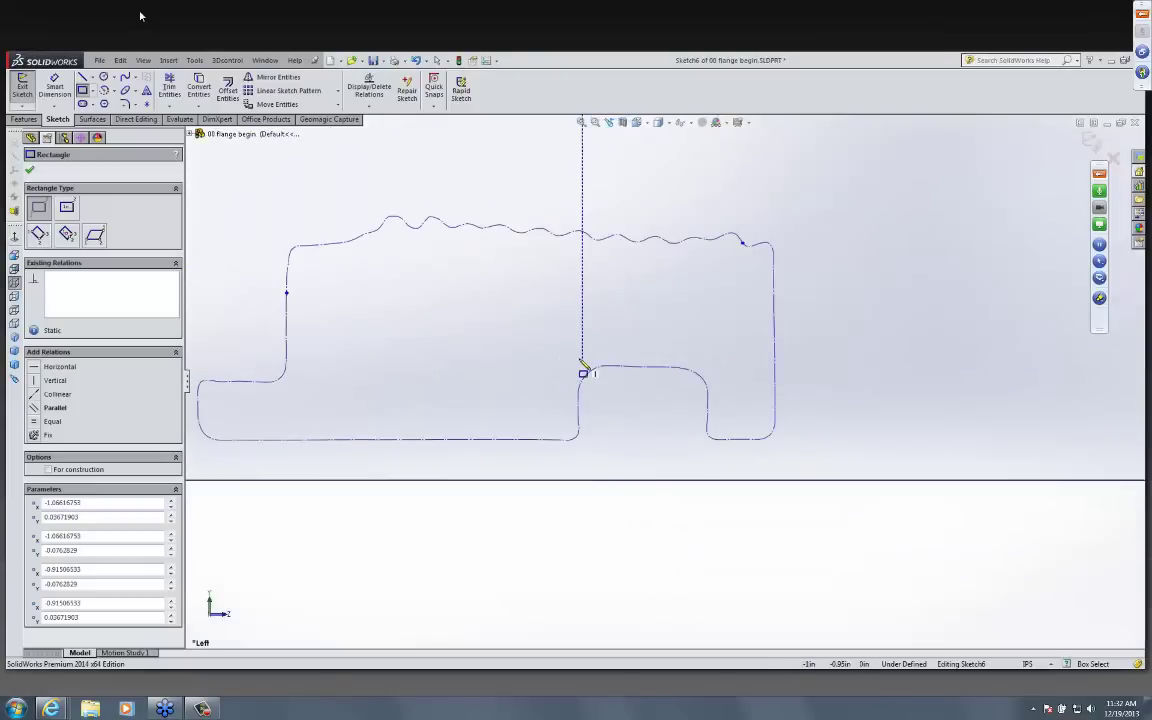
{"action": "left_click", "coordinate": [578, 358]}
{"action": "left_click", "coordinate": [708, 500]}
{"action": "key", "text": "Escape"}
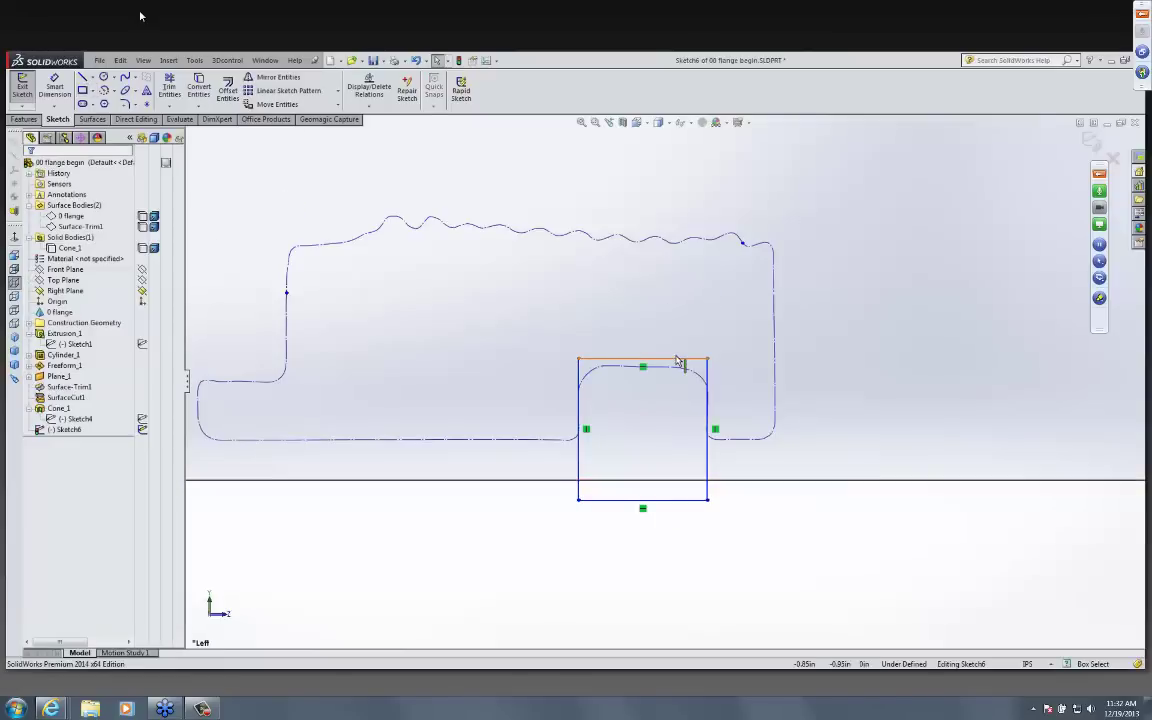
- Adjust the rectangles' edges onto the profile lines and widen them
{"action": "left_click", "coordinate": [682, 359]}
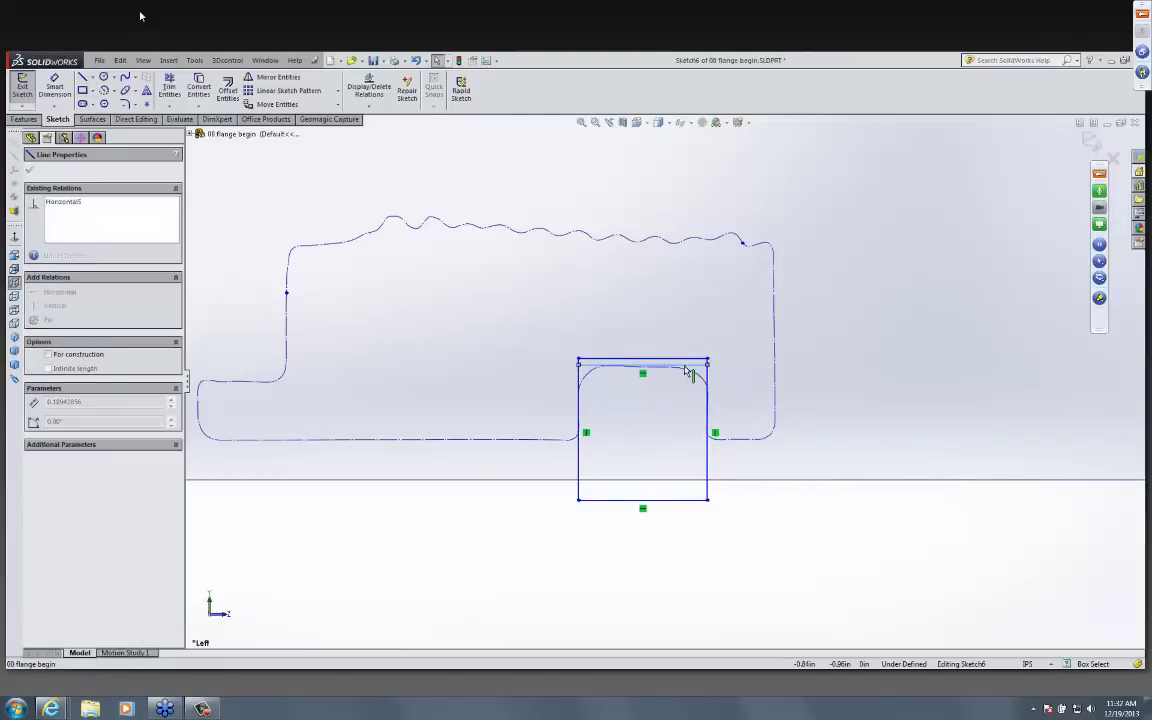
{"action": "left_click_drag", "start_coordinate": [687, 375], "coordinate": [657, 385]}
{"action": "scroll", "coordinate": [643, 442], "scroll_direction": "up", "scroll_amount": 5}
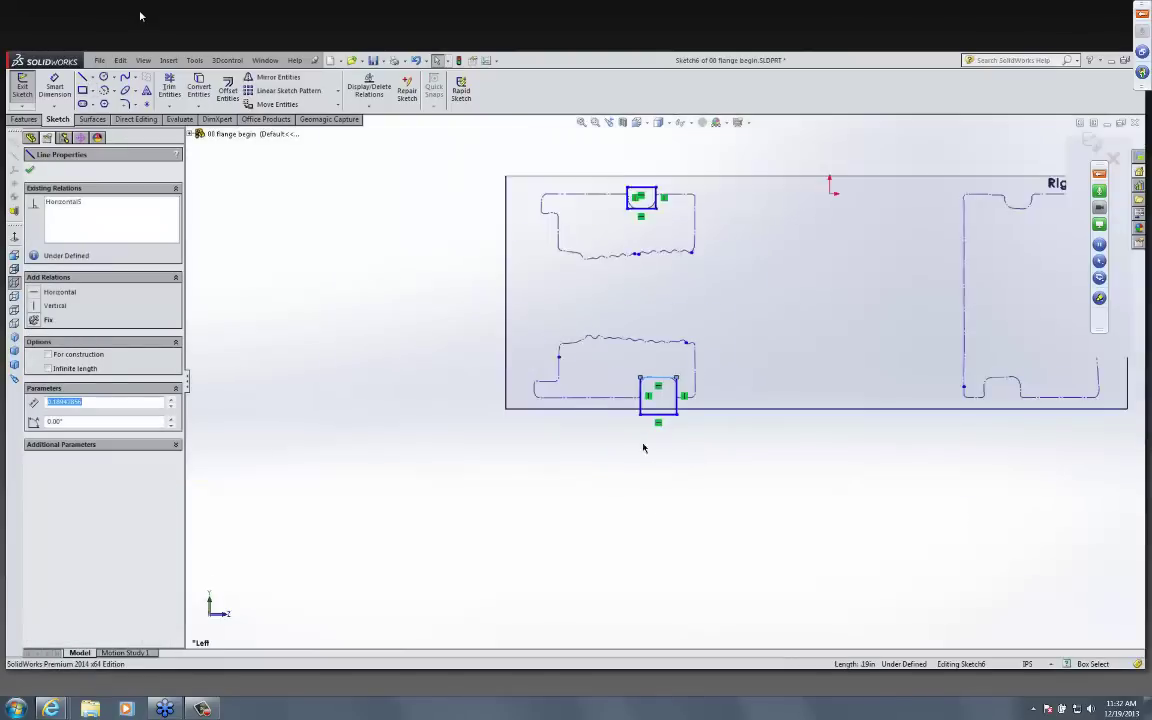
{"action": "scroll", "coordinate": [668, 303], "scroll_direction": "down", "scroll_amount": 6}
{"action": "key", "text": "Escape"}
{"action": "left_click", "coordinate": [664, 309]}
{"action": "scroll", "coordinate": [630, 335], "scroll_direction": "down", "scroll_amount": 3}
{"action": "left_click", "coordinate": [610, 350]}
{"action": "left_click_drag", "start_coordinate": [622, 357], "coordinate": [616, 357]}
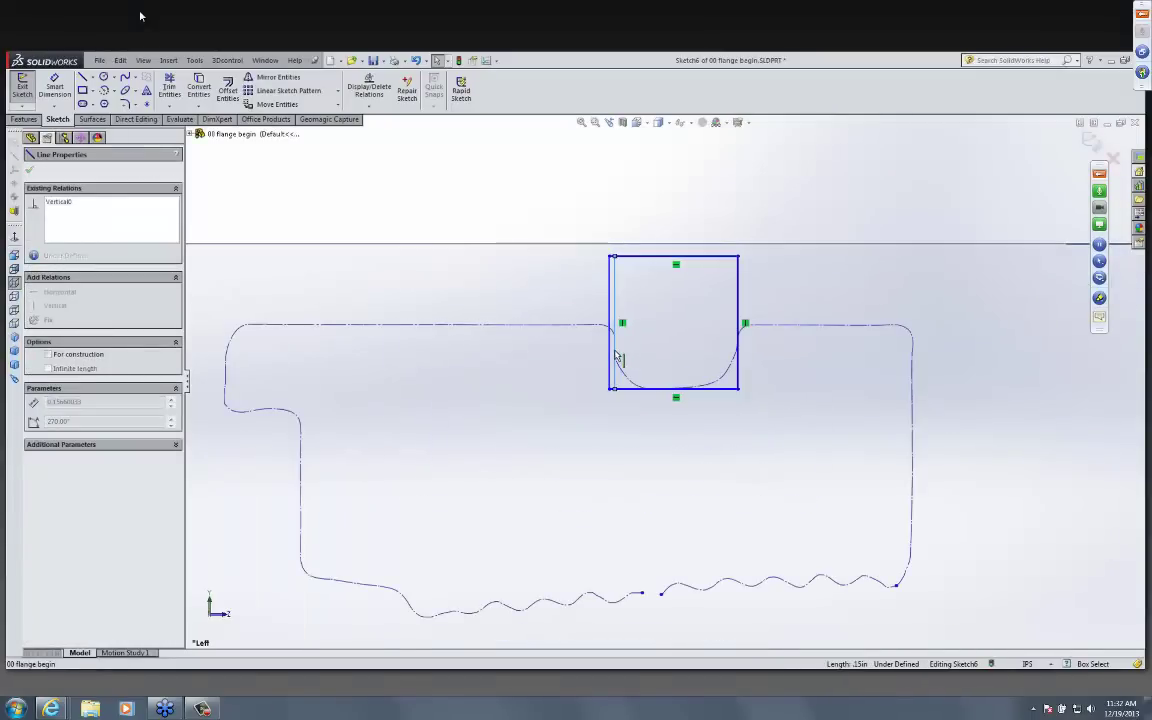
{"action": "scroll", "coordinate": [486, 267], "scroll_direction": "up", "scroll_amount": 5}
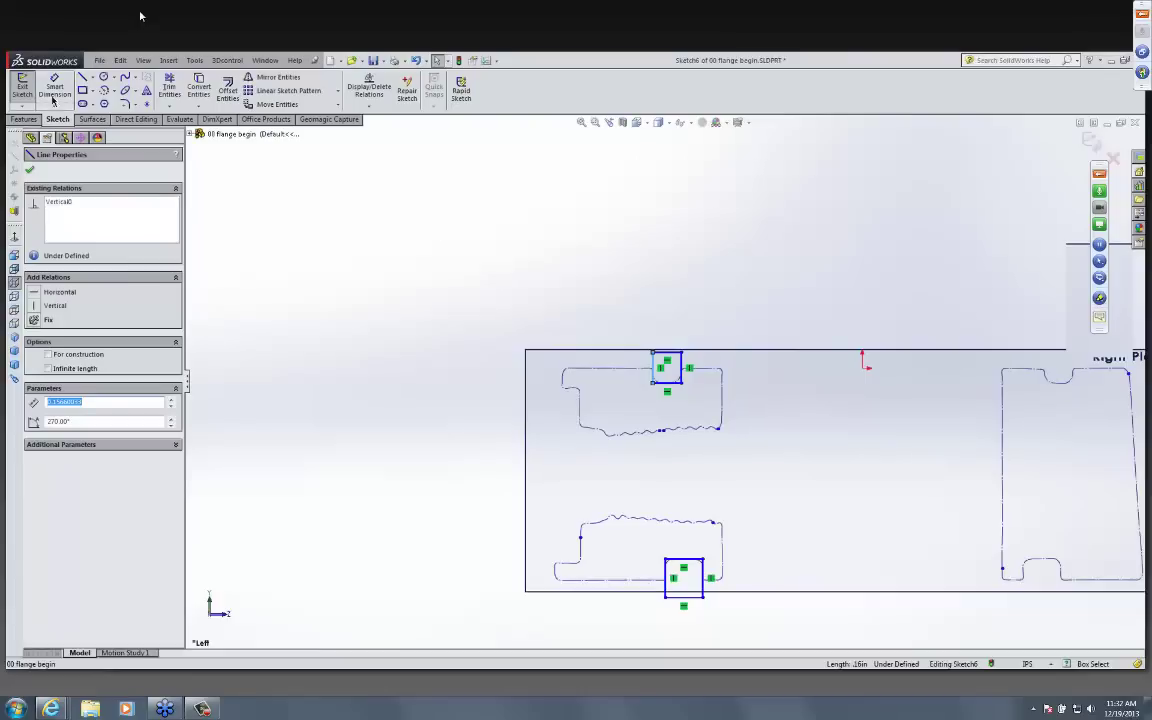
- Add a vertical centerline running down from the sketch origin
{"action": "left_click", "coordinate": [92, 78]}
{"action": "left_click", "coordinate": [87, 96]}
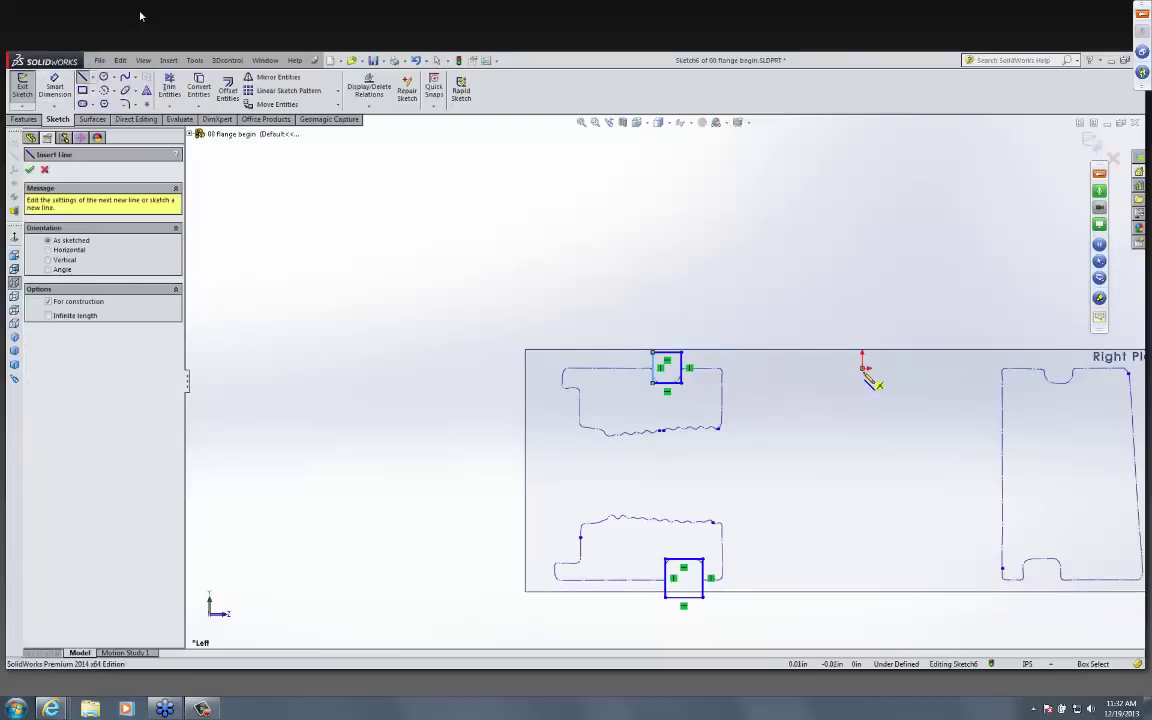
{"action": "left_click", "coordinate": [862, 367]}
{"action": "left_click", "coordinate": [862, 521]}
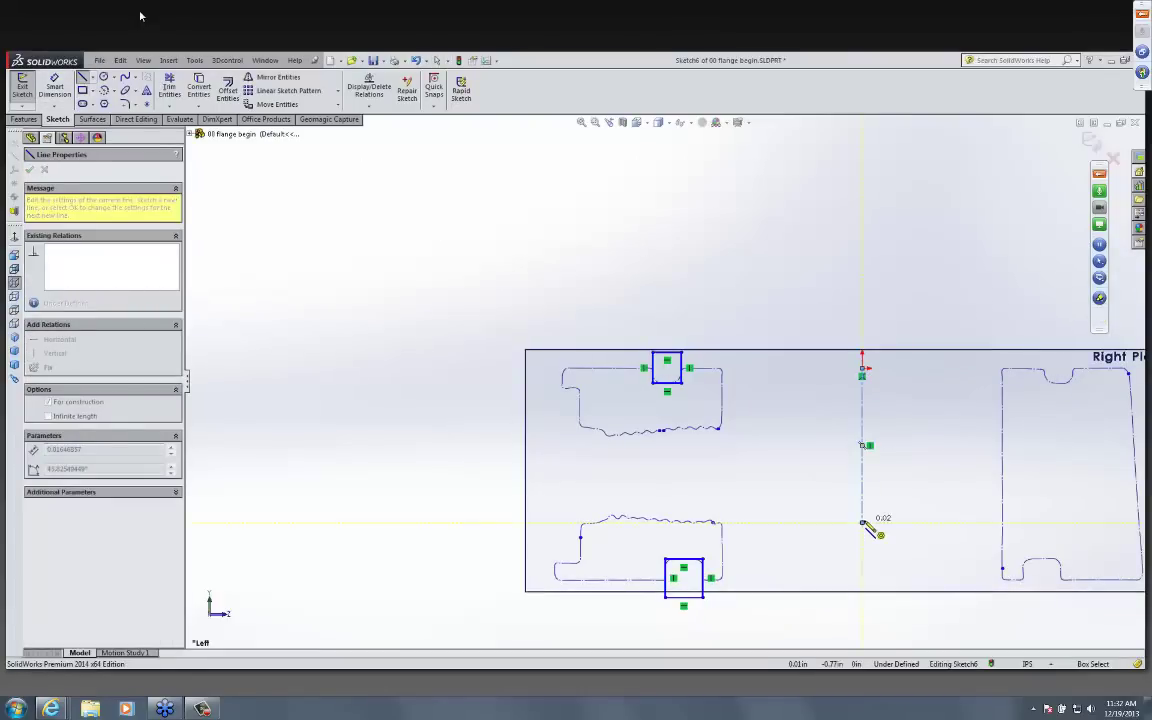
{"action": "key", "text": "Escape"}
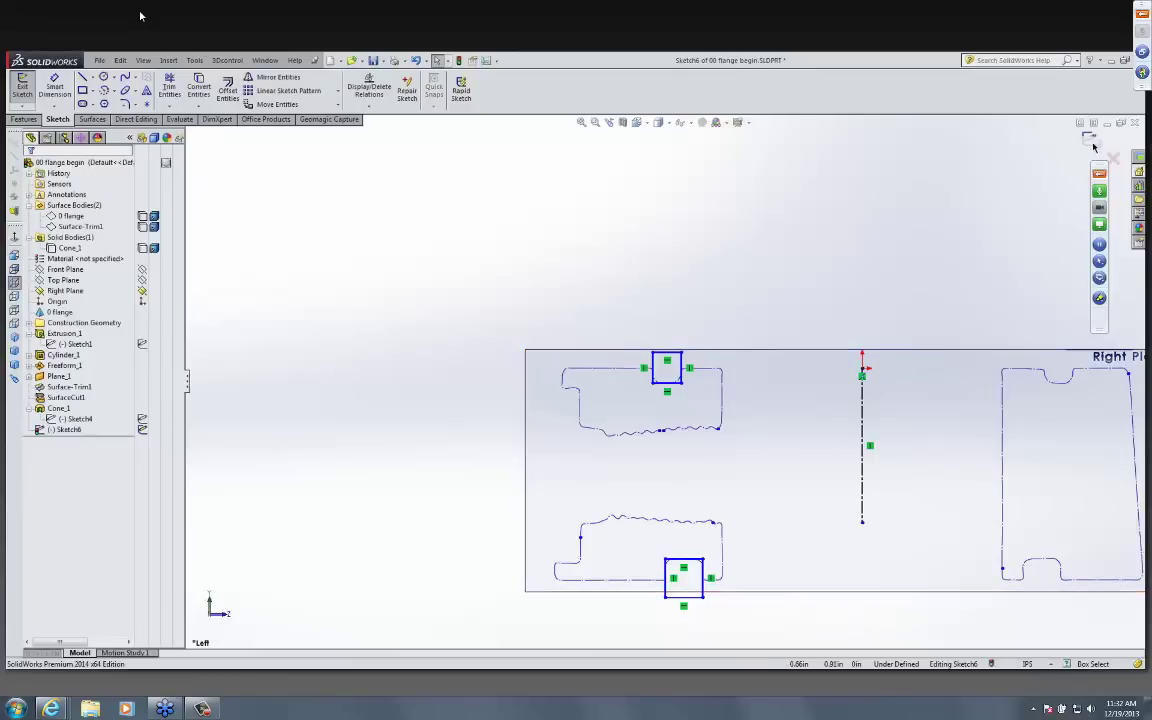
- Exit Sketch6 and select it along with the Cone_1 solid body
{"action": "left_click", "coordinate": [1093, 147]}
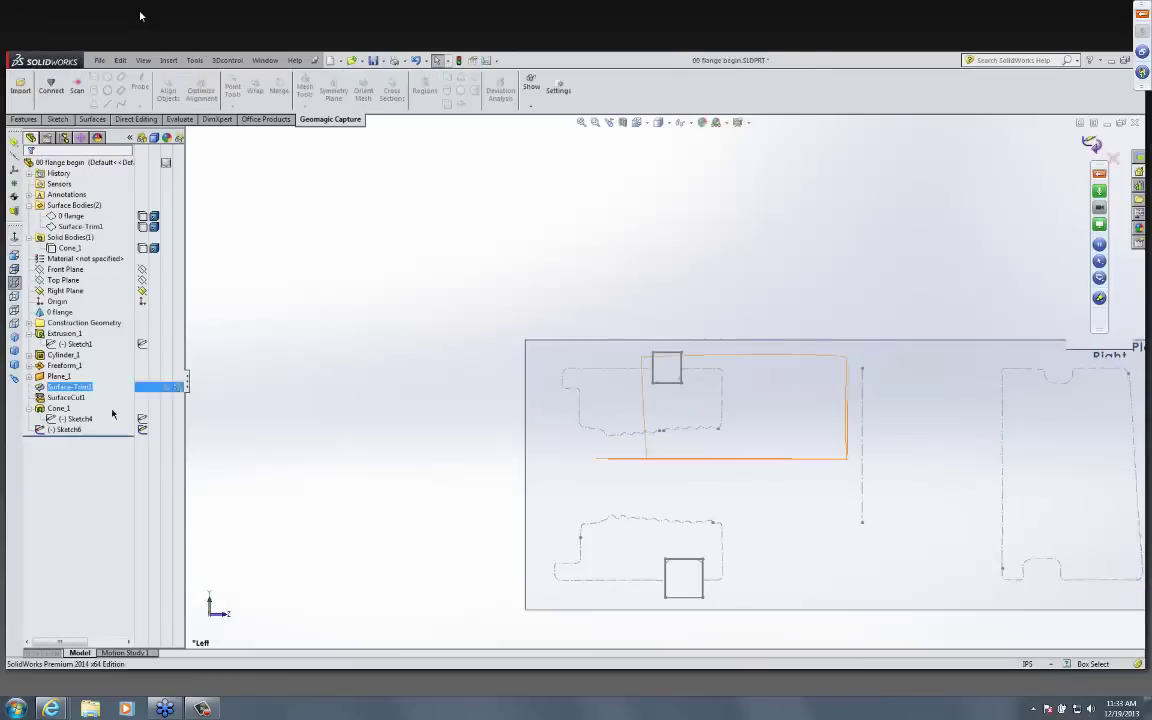
{"action": "left_click", "coordinate": [60, 429]}
{"action": "left_click", "coordinate": [56, 395]}
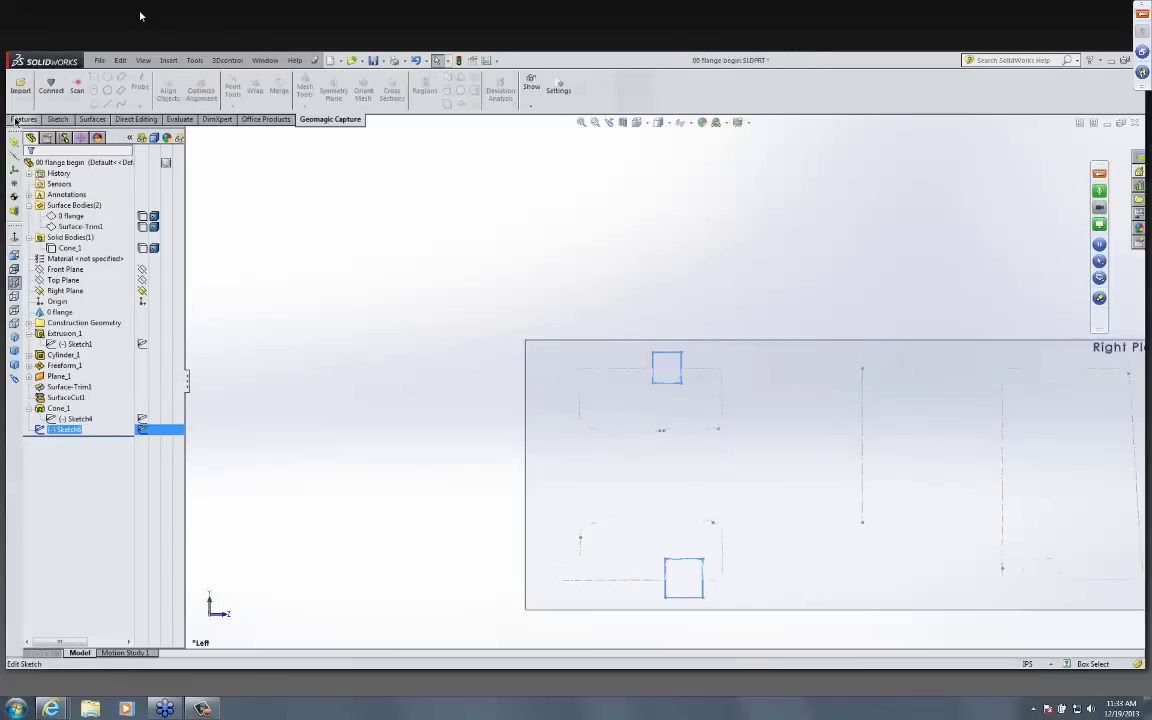
{"action": "left_click", "coordinate": [17, 120]}
{"action": "left_click", "coordinate": [119, 248]}
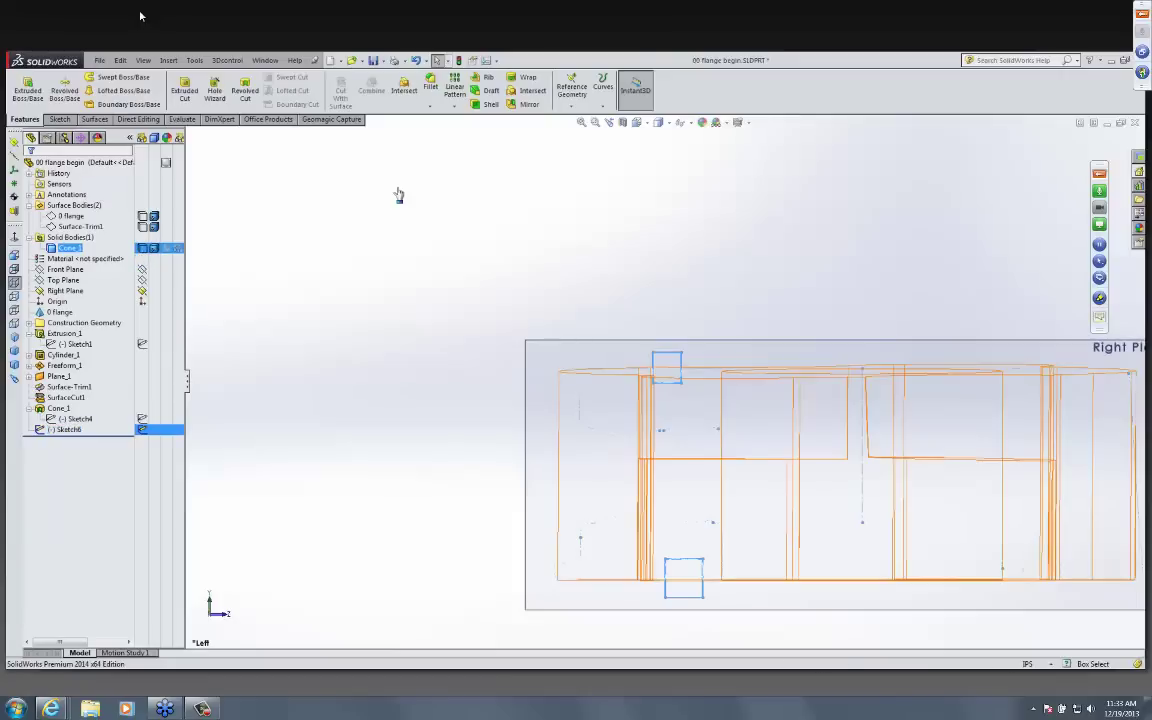
{"action": "left_click", "coordinate": [246, 88]}
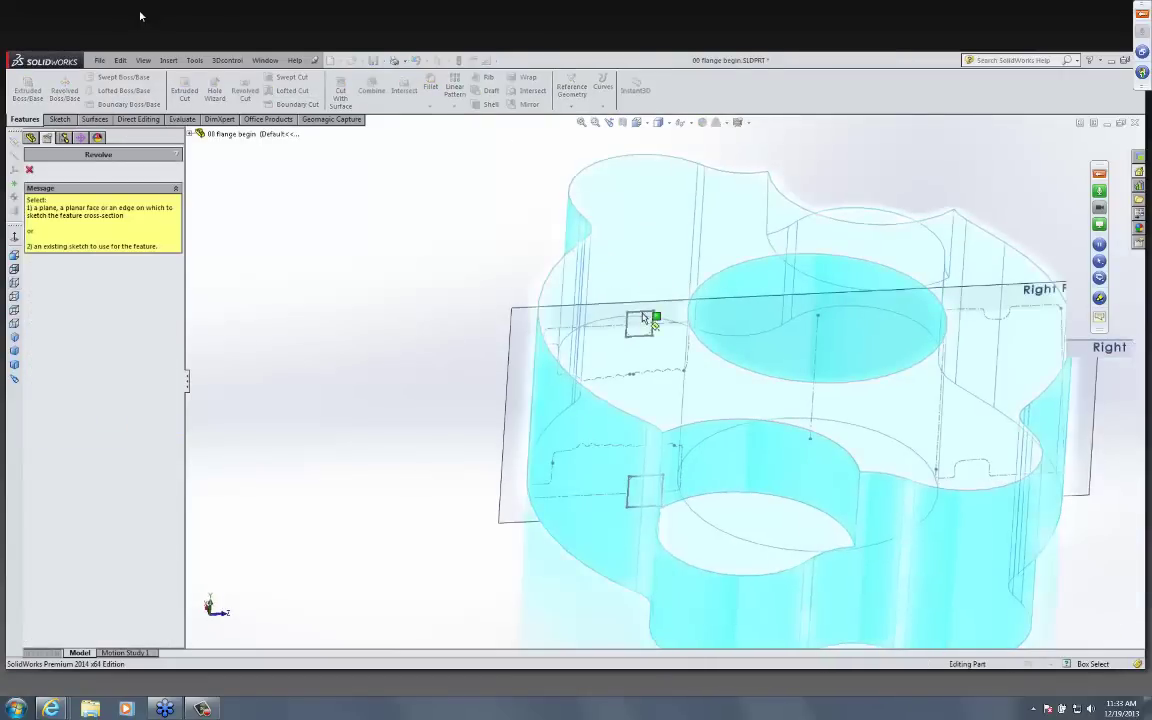
{"action": "left_click", "coordinate": [636, 320]}
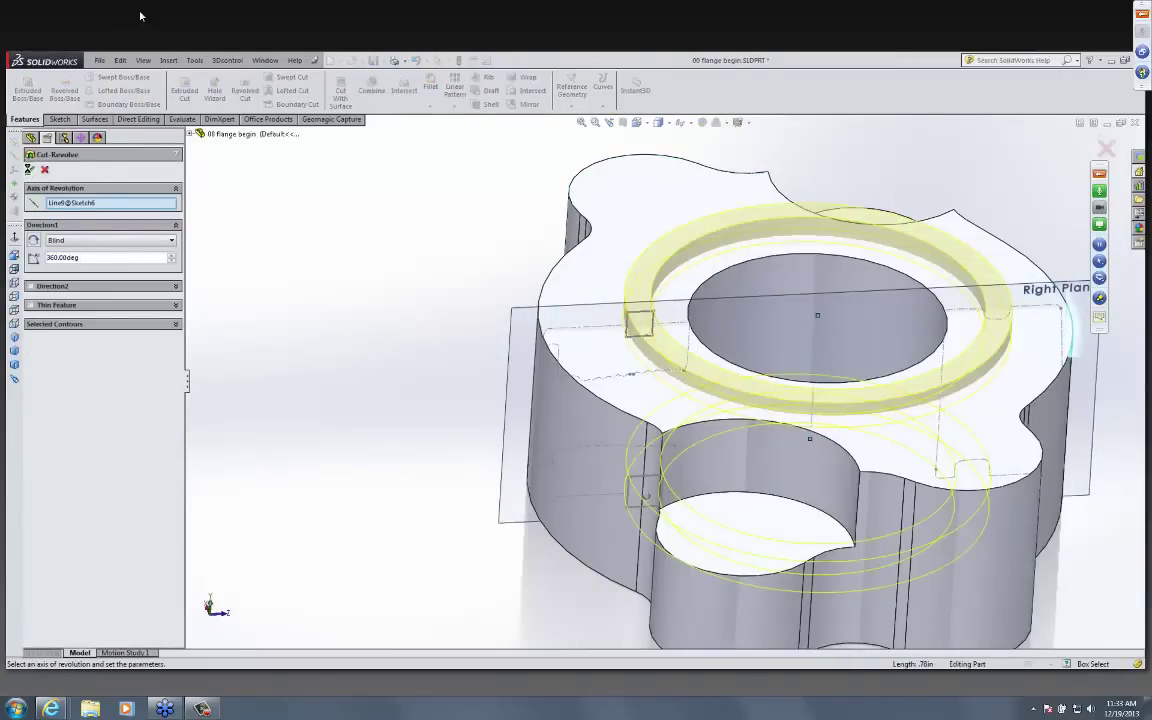
{"action": "key", "text": "Return"}
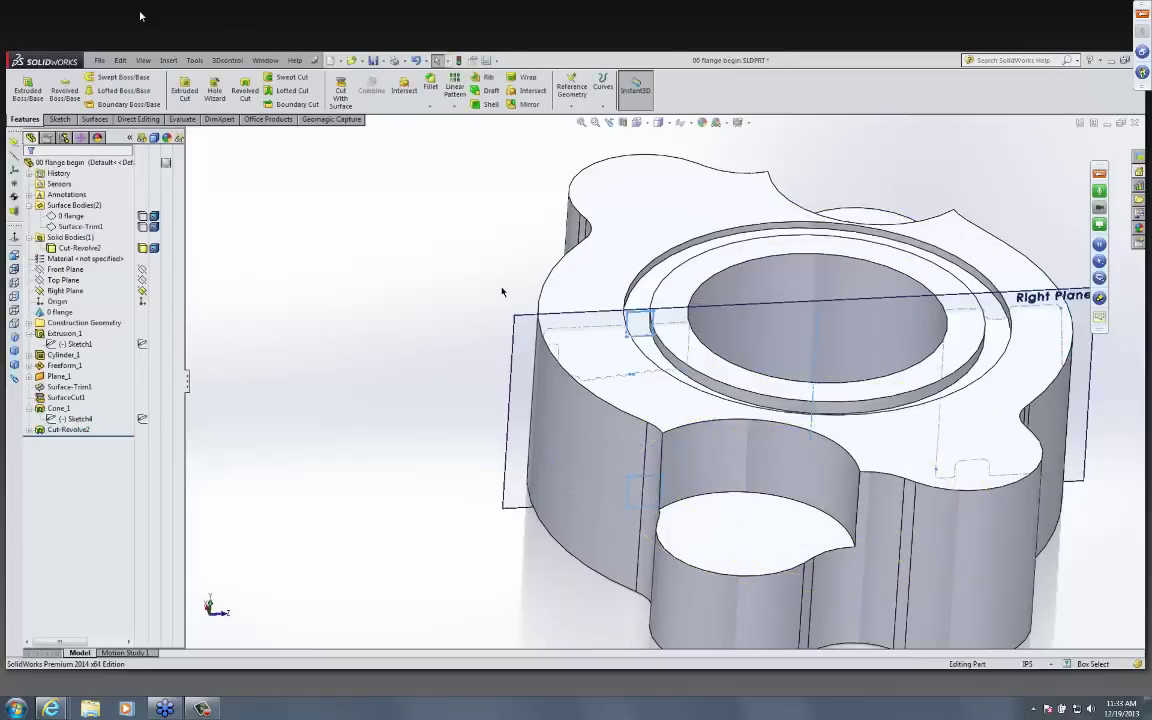
{"action": "scroll", "coordinate": [502, 291], "scroll_direction": "up", "scroll_amount": 5}
{"action": "middle_click_drag", "start_coordinate": [910, 359], "coordinate": [462, 434]}
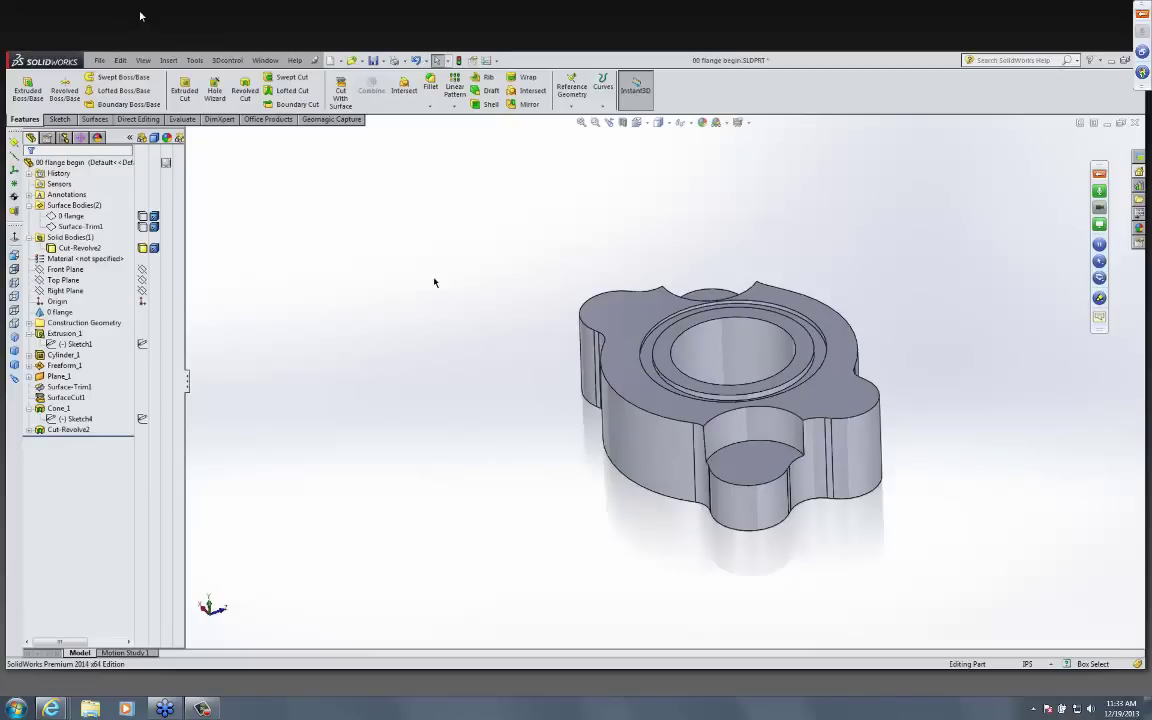
- Hide the Cut-Revolve2 body and show the region-coloured 0 flange scan mesh
{"action": "middle_click_drag", "start_coordinate": [519, 327], "coordinate": [900, 350]}
{"action": "left_click", "coordinate": [62, 312]}
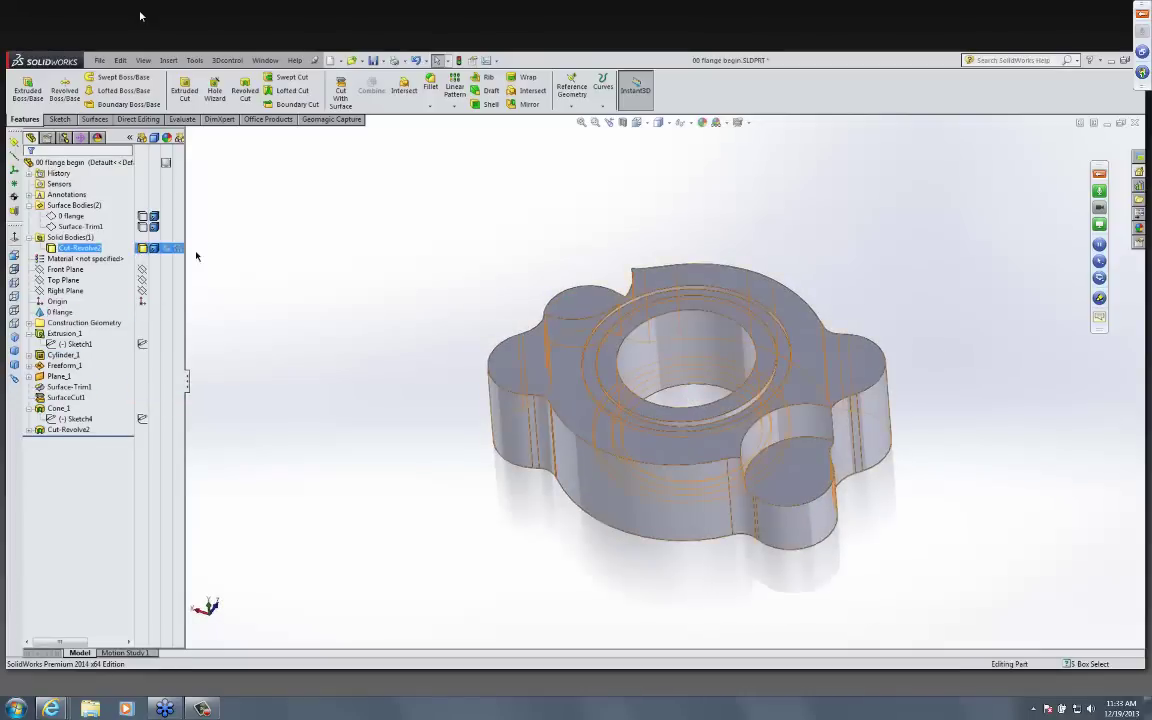
{"action": "left_click", "coordinate": [143, 247]}
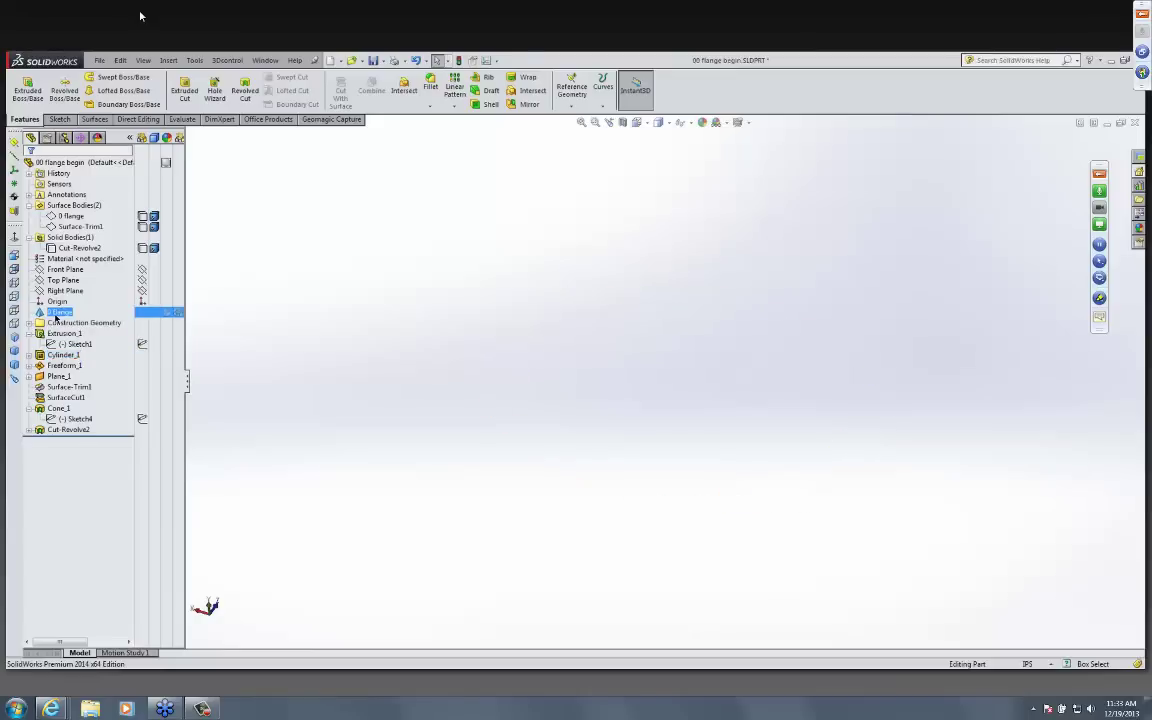
{"action": "right_click", "coordinate": [57, 313]}
{"action": "left_click", "coordinate": [85, 296]}
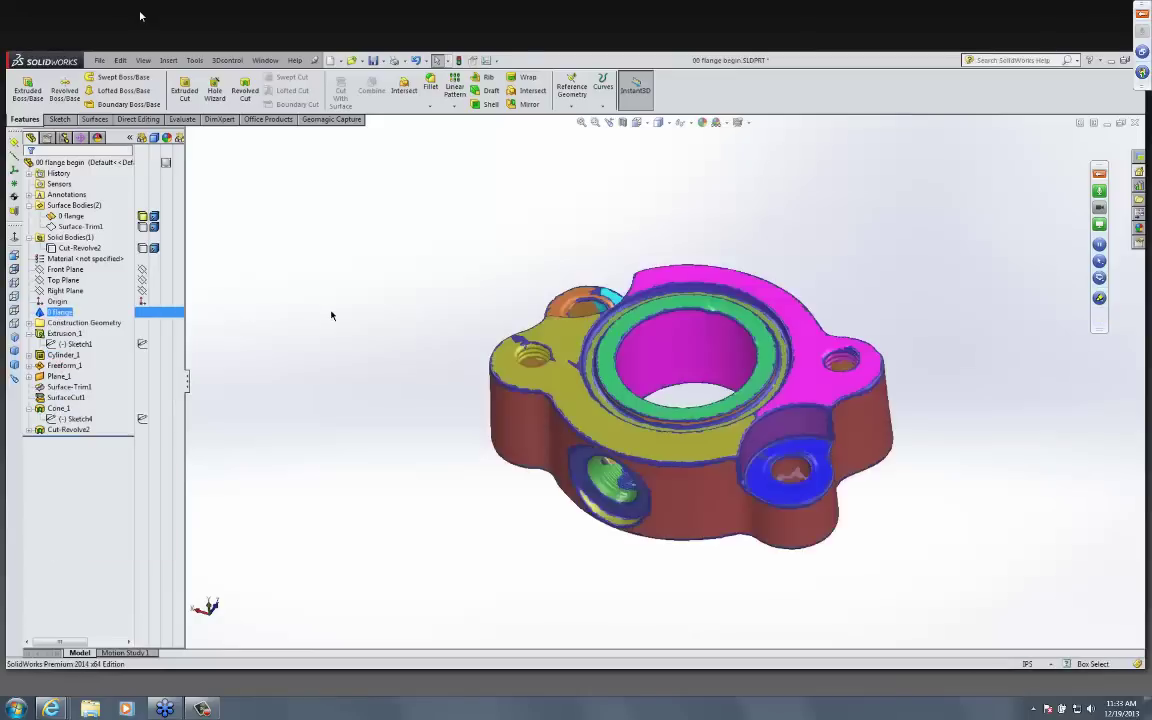
{"action": "scroll", "coordinate": [600, 303], "scroll_direction": "down", "scroll_amount": 4}
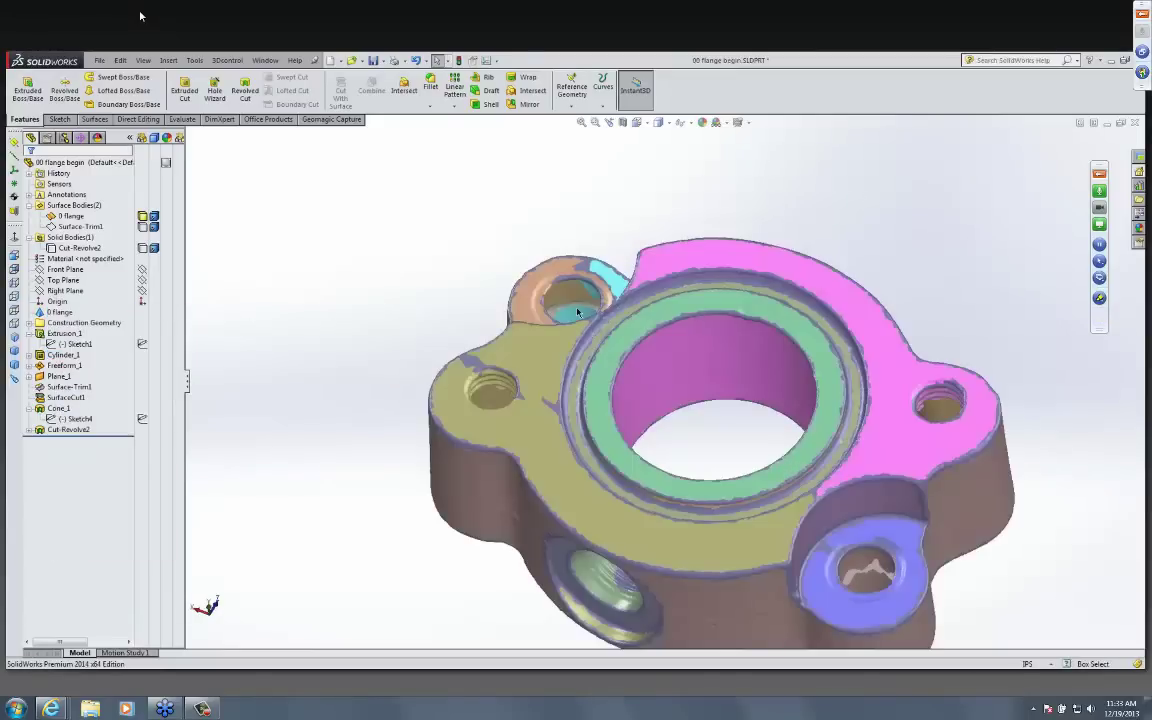
{"action": "left_click", "coordinate": [330, 119]}
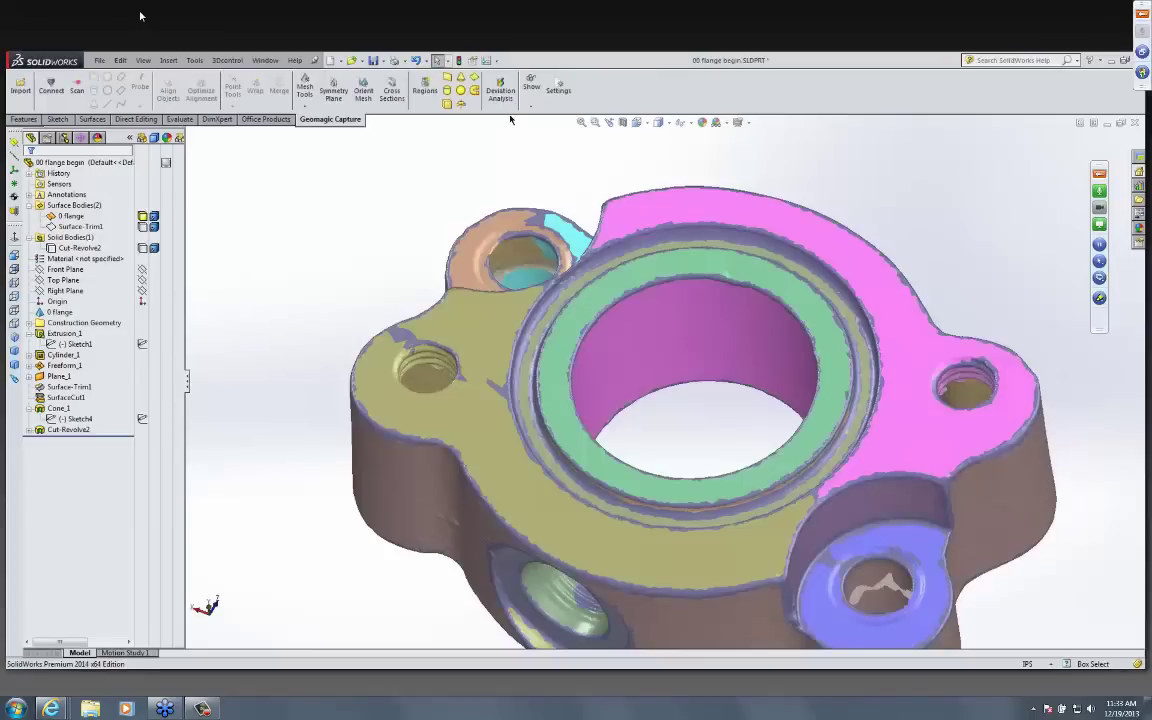
- Fit a cut extrusion to both bolt-hole regions, 0.72837966in deep, through Cut-Revolve2
{"action": "left_click", "coordinate": [447, 103]}
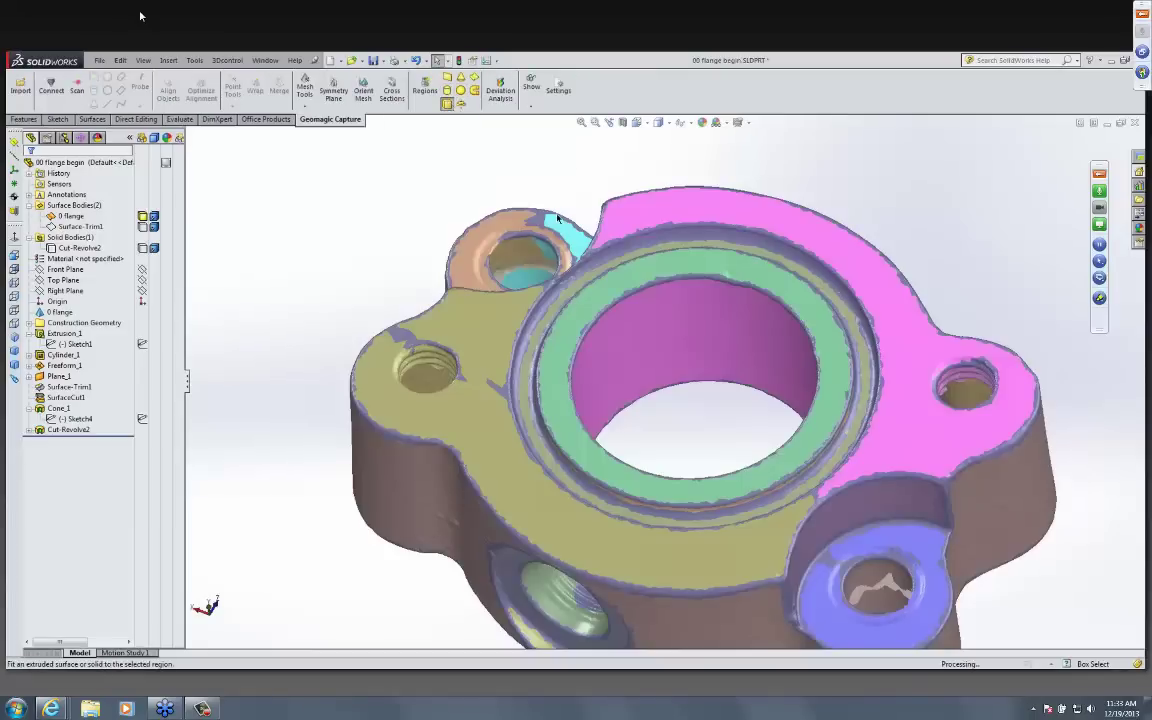
{"action": "left_click", "coordinate": [533, 279]}
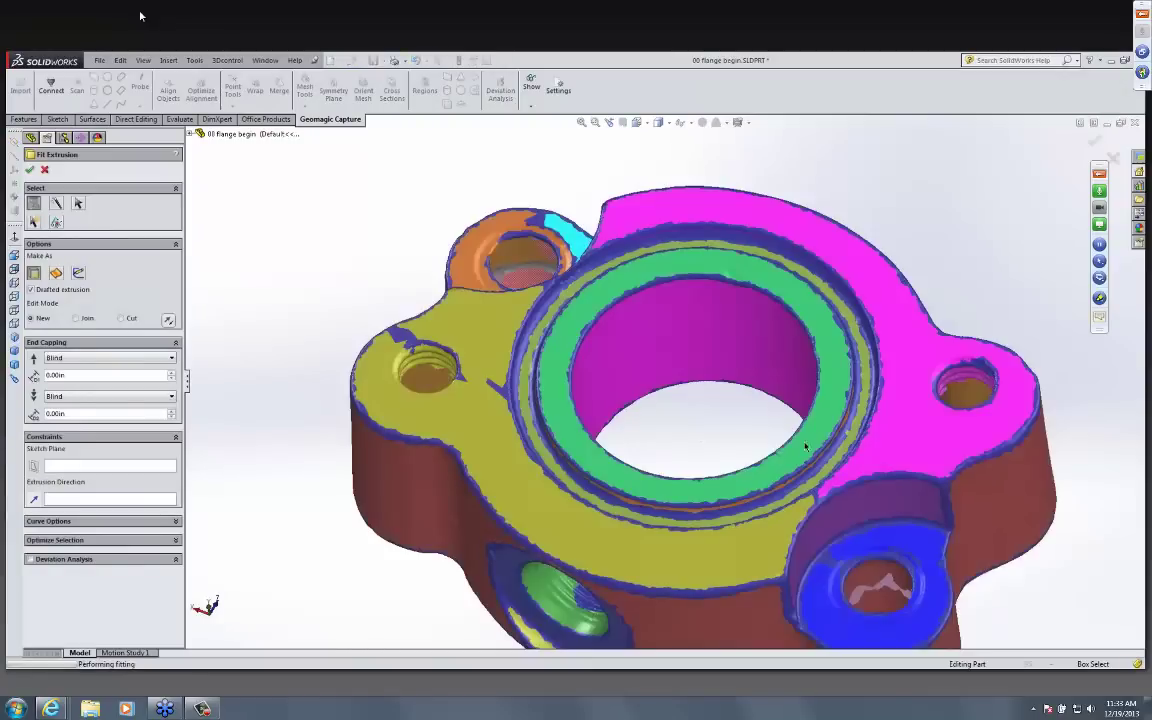
{"action": "left_click", "coordinate": [877, 578]}
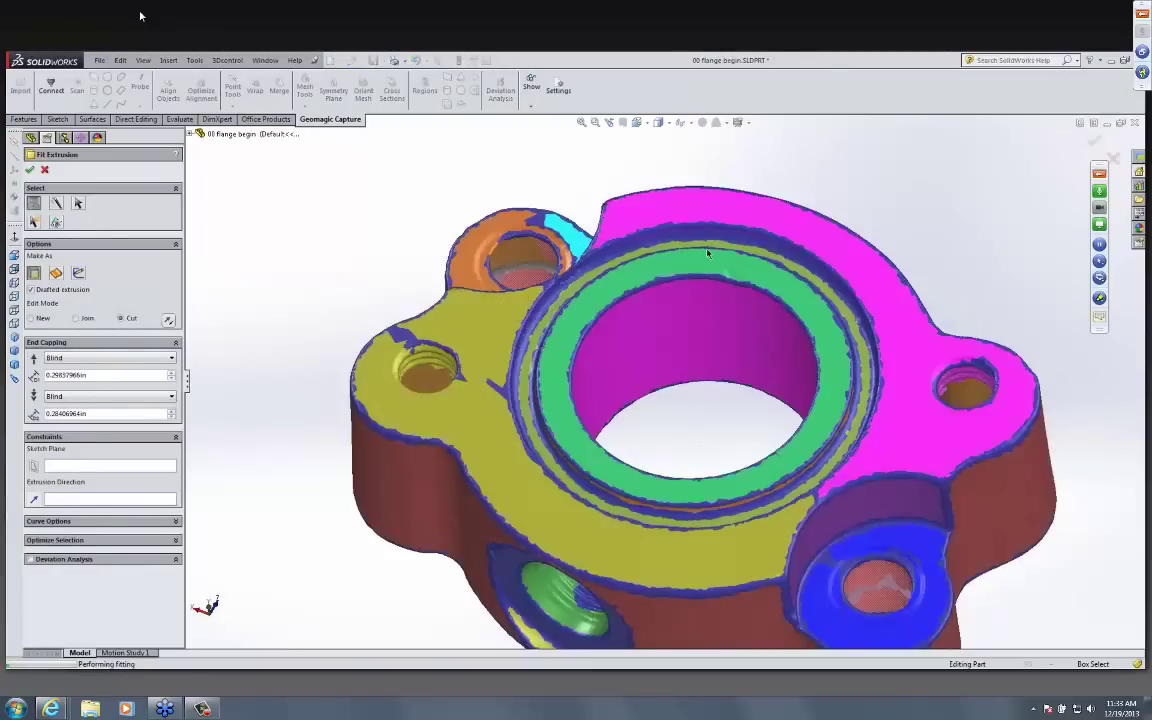
{"action": "middle_click_drag", "start_coordinate": [707, 252], "coordinate": [573, 285]}
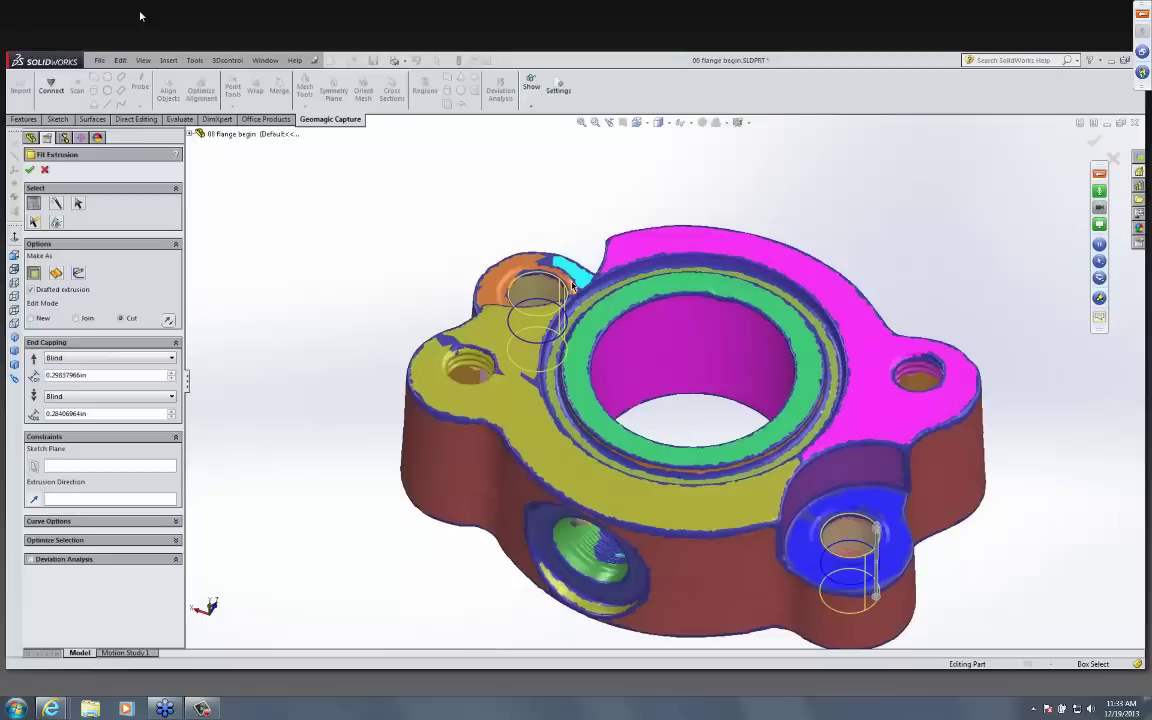
{"action": "left_click_drag", "start_coordinate": [885, 541], "coordinate": [882, 643]}
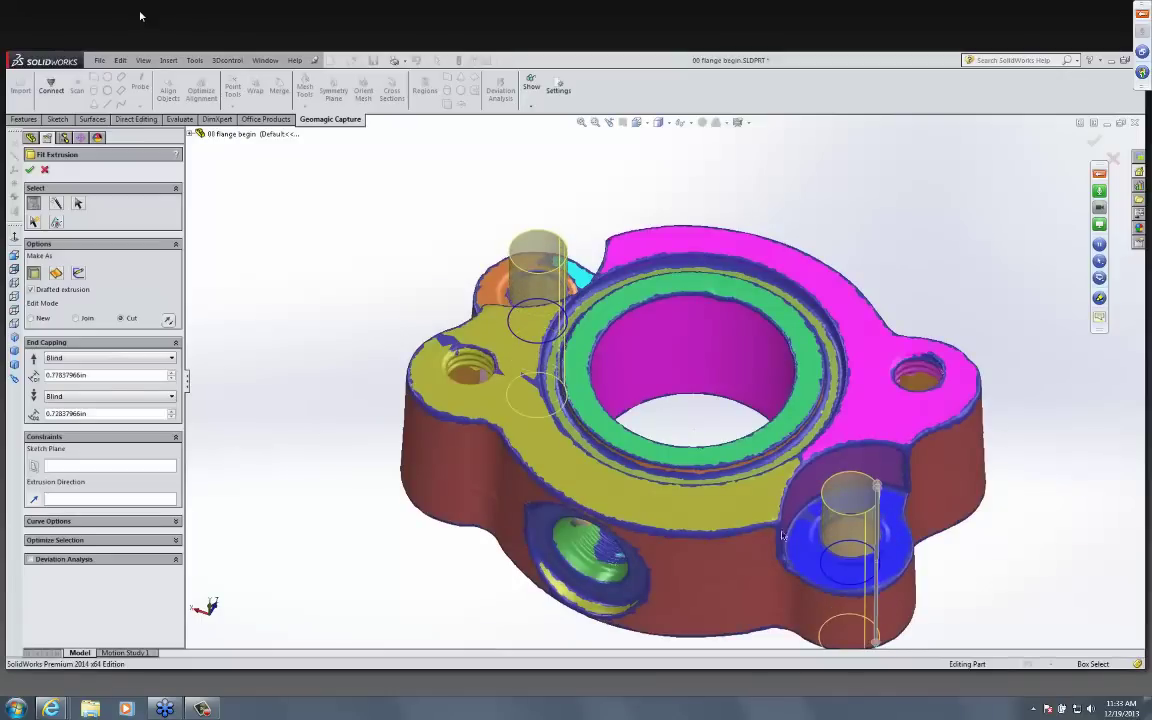
{"action": "left_click", "coordinate": [33, 138]}
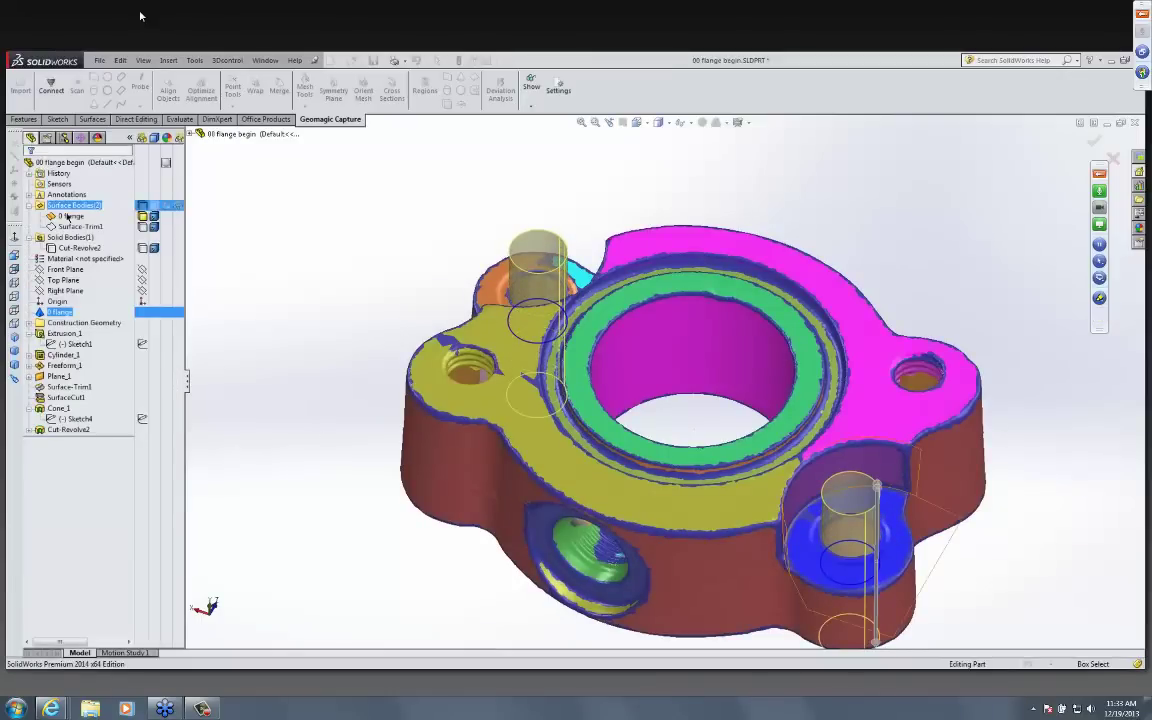
{"action": "left_click", "coordinate": [80, 247]}
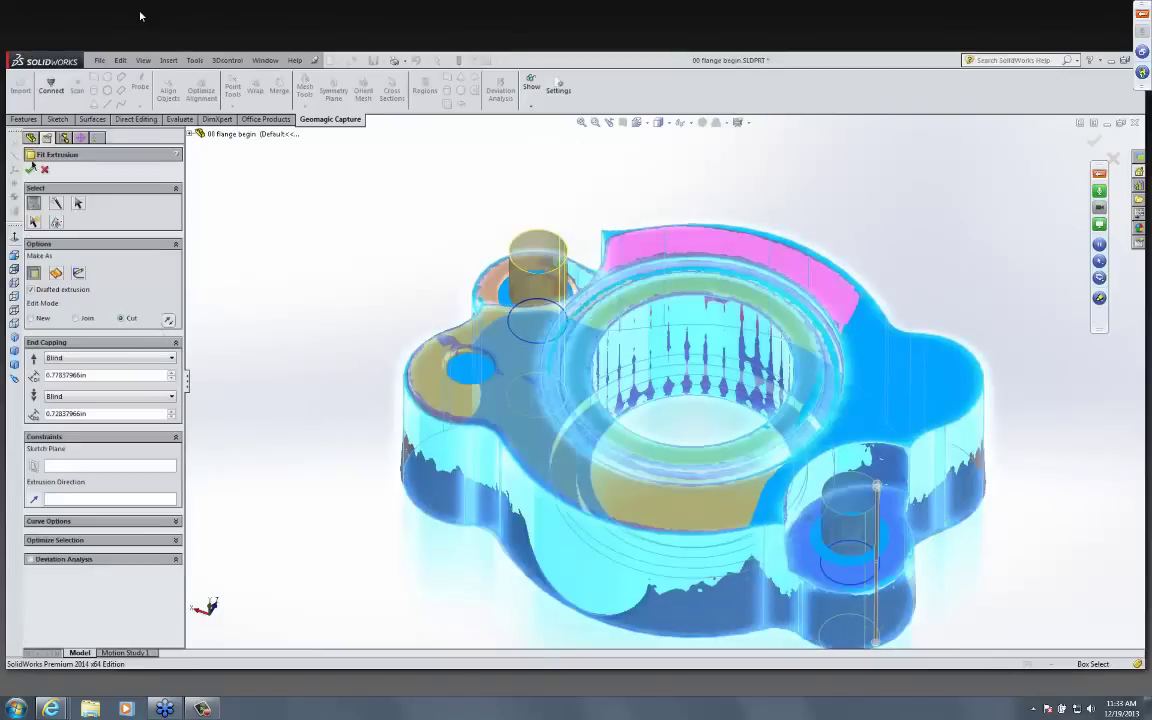
{"action": "key", "text": "Return"}
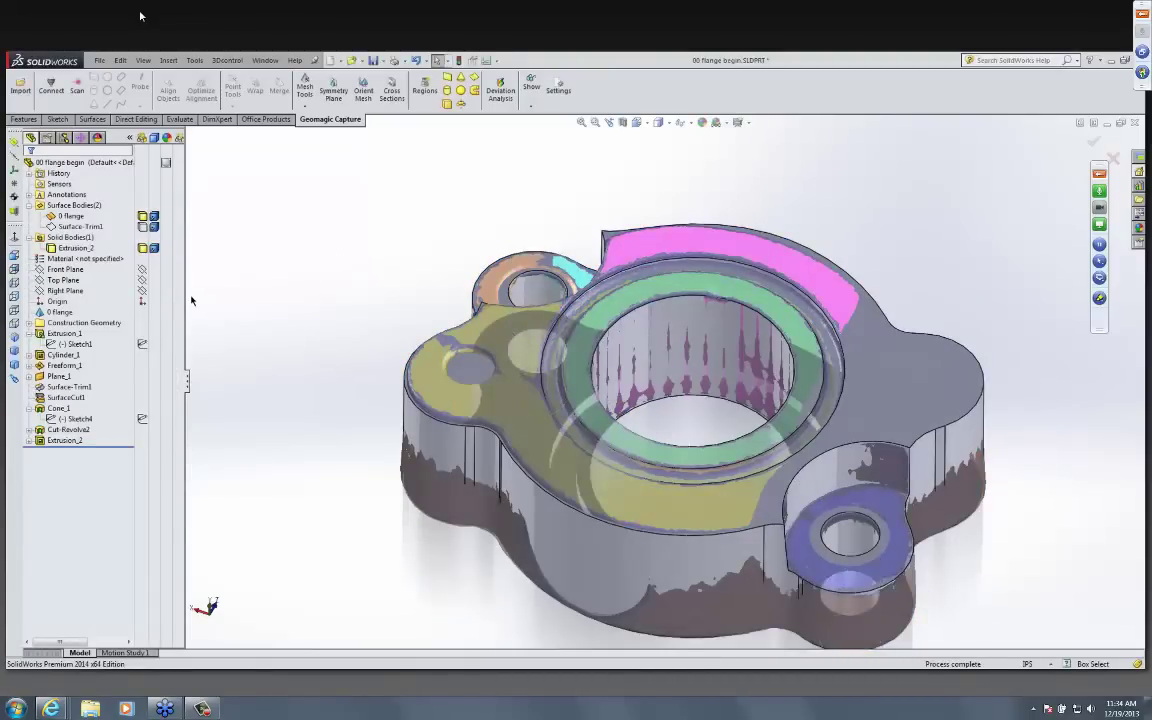
- Inspect the new holes, then open Deviation Analysis with the 0 flange mesh selected
{"action": "scroll", "coordinate": [380, 321], "scroll_direction": "up", "scroll_amount": 3}
{"action": "middle_click_drag", "start_coordinate": [401, 325], "coordinate": [900, 273]}
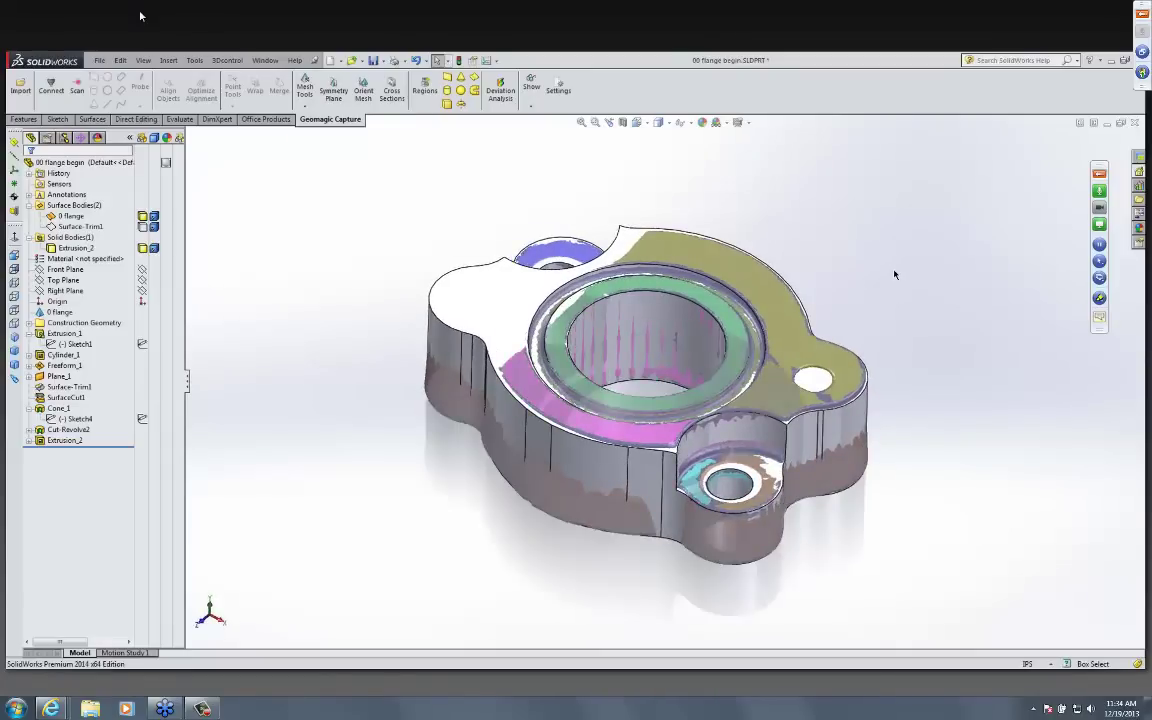
{"action": "scroll", "coordinate": [895, 274], "scroll_direction": "down", "scroll_amount": 2}
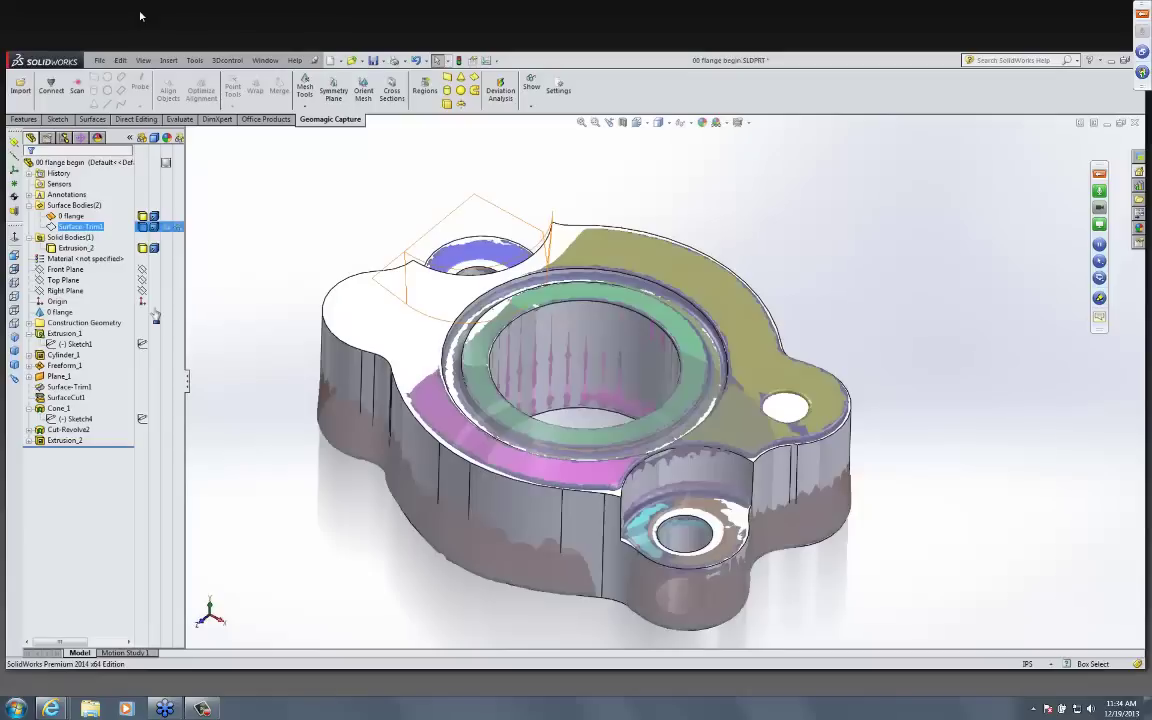
{"action": "left_click", "coordinate": [500, 90]}
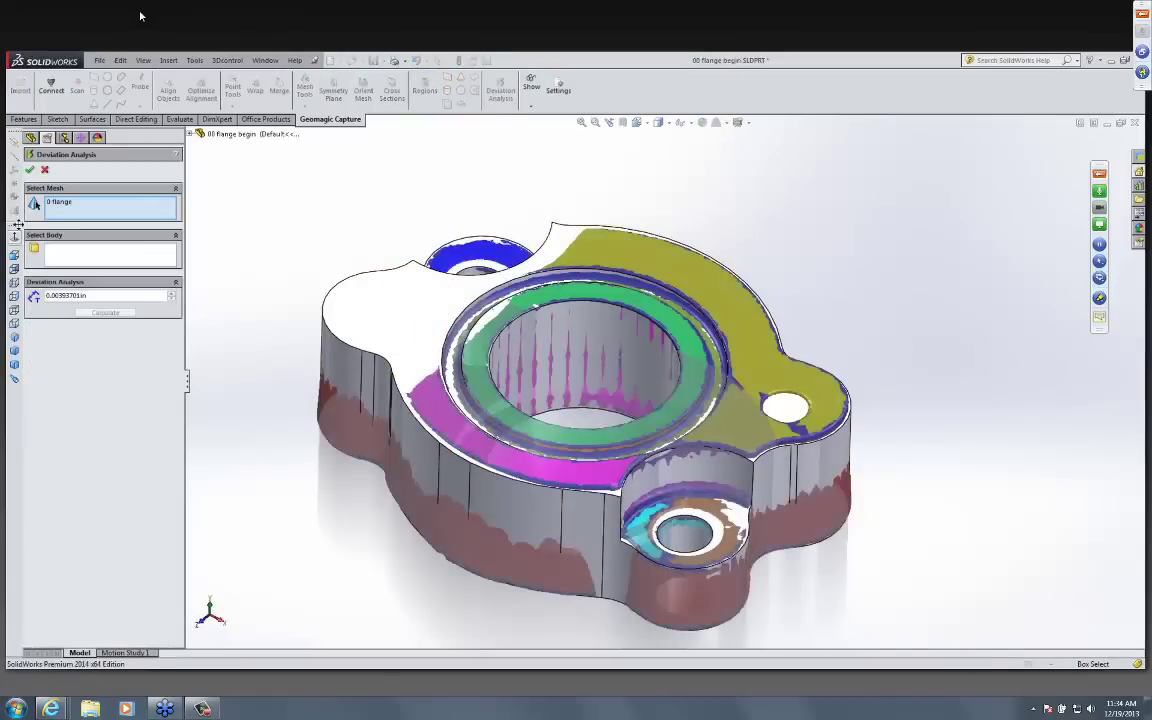
- Calculate the deviation map for Extrusion_2 and set the tolerance to 0.01in
{"action": "left_click", "coordinate": [74, 255]}
{"action": "left_click", "coordinate": [370, 293]}
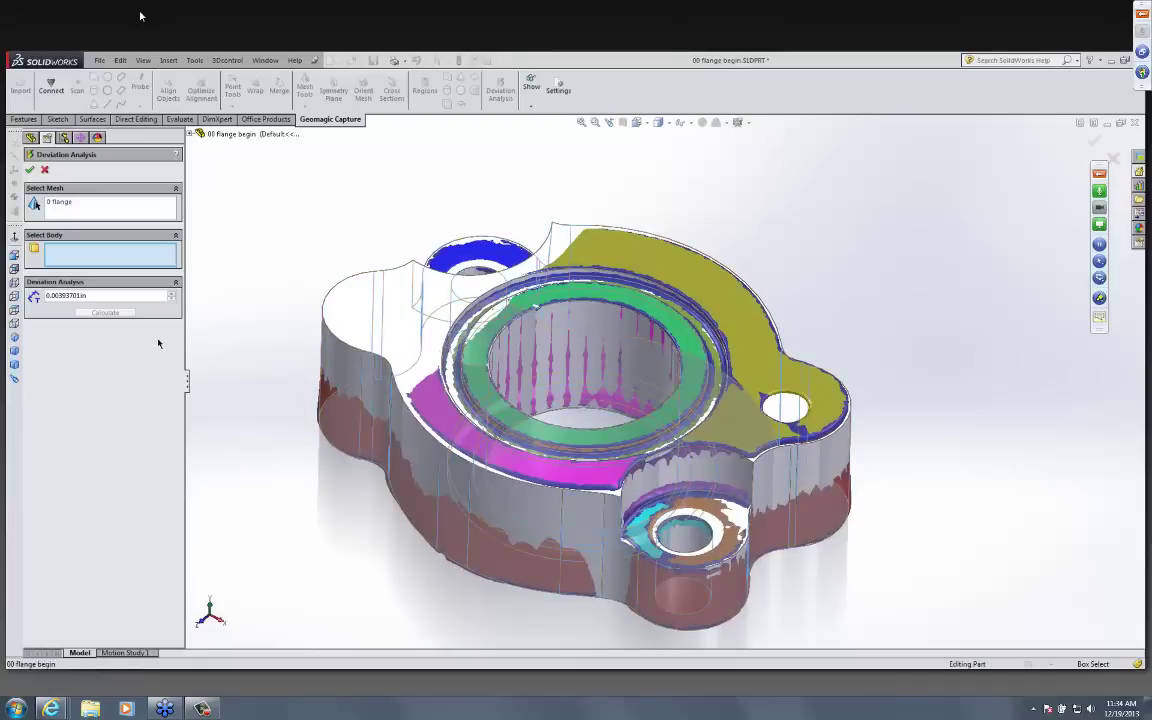
{"action": "left_click", "coordinate": [96, 312]}
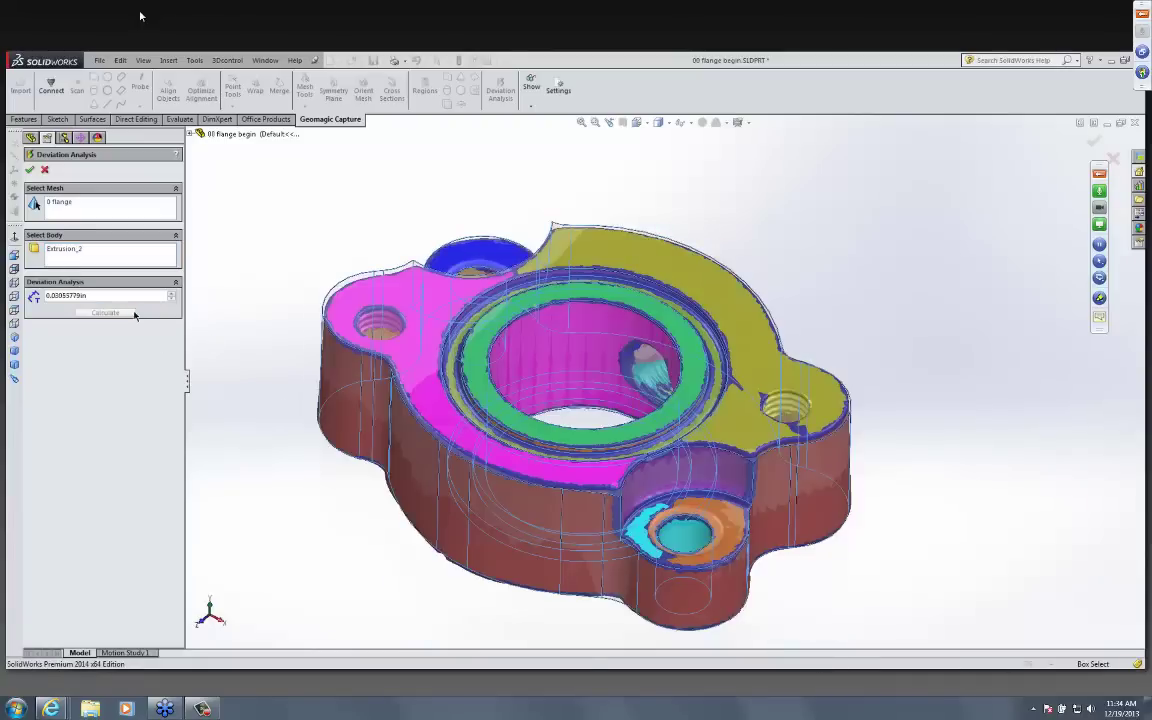
{"action": "middle_click_drag", "start_coordinate": [715, 267], "coordinate": [841, 395]}
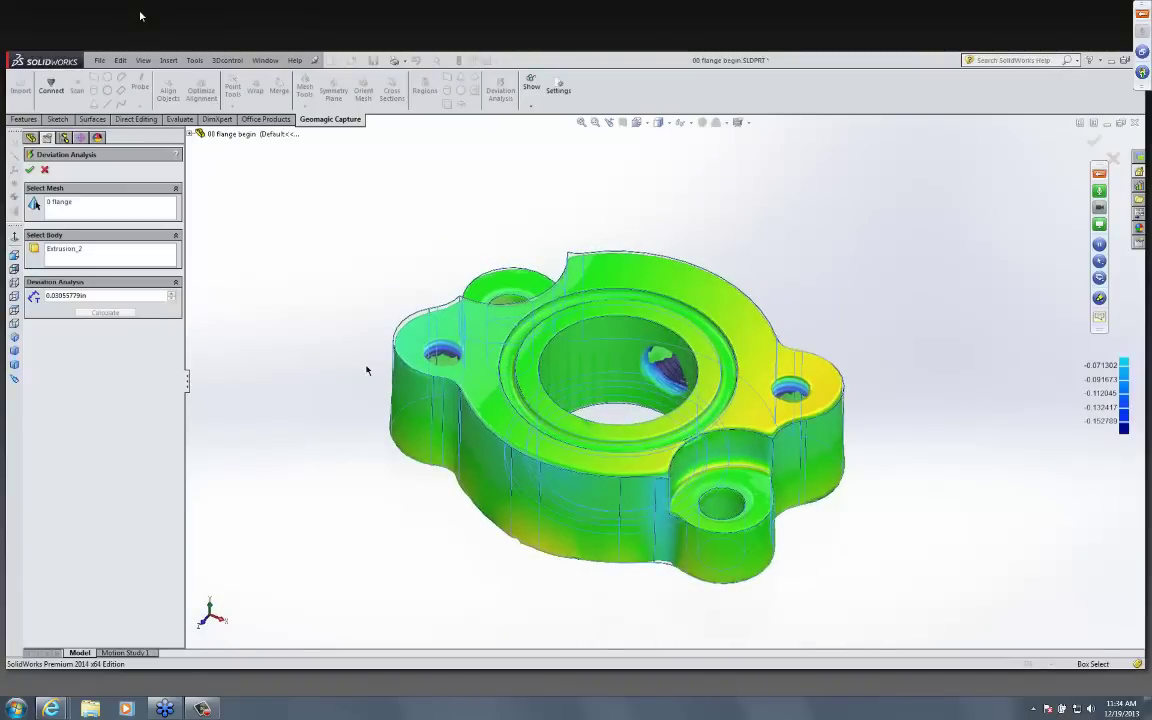
{"action": "double_click", "coordinate": [118, 297]}
{"action": "type", "text": ".01"}
{"action": "key", "text": "Return"}
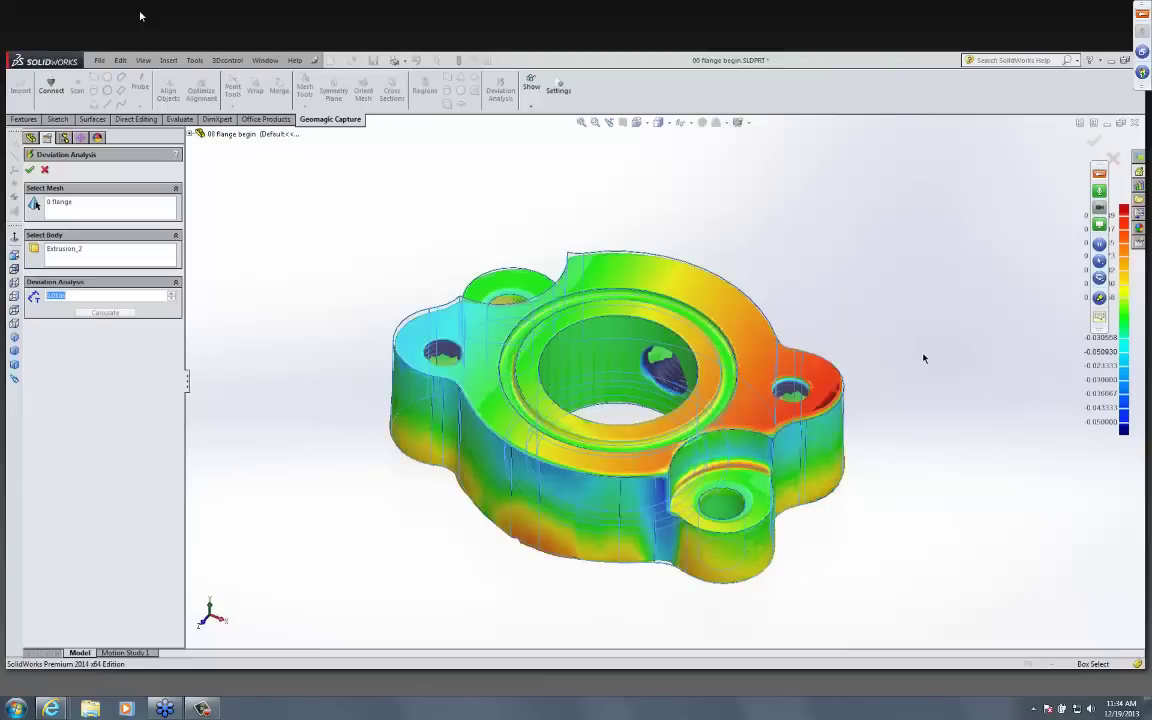
- Inspect the 0.01in deviation colour map from several angles around the flange, then accept the Deviation Analysis
{"action": "middle_click_drag", "start_coordinate": [575, 566], "coordinate": [625, 568]}
{"action": "scroll", "coordinate": [600, 551], "scroll_direction": "up", "scroll_amount": 2}
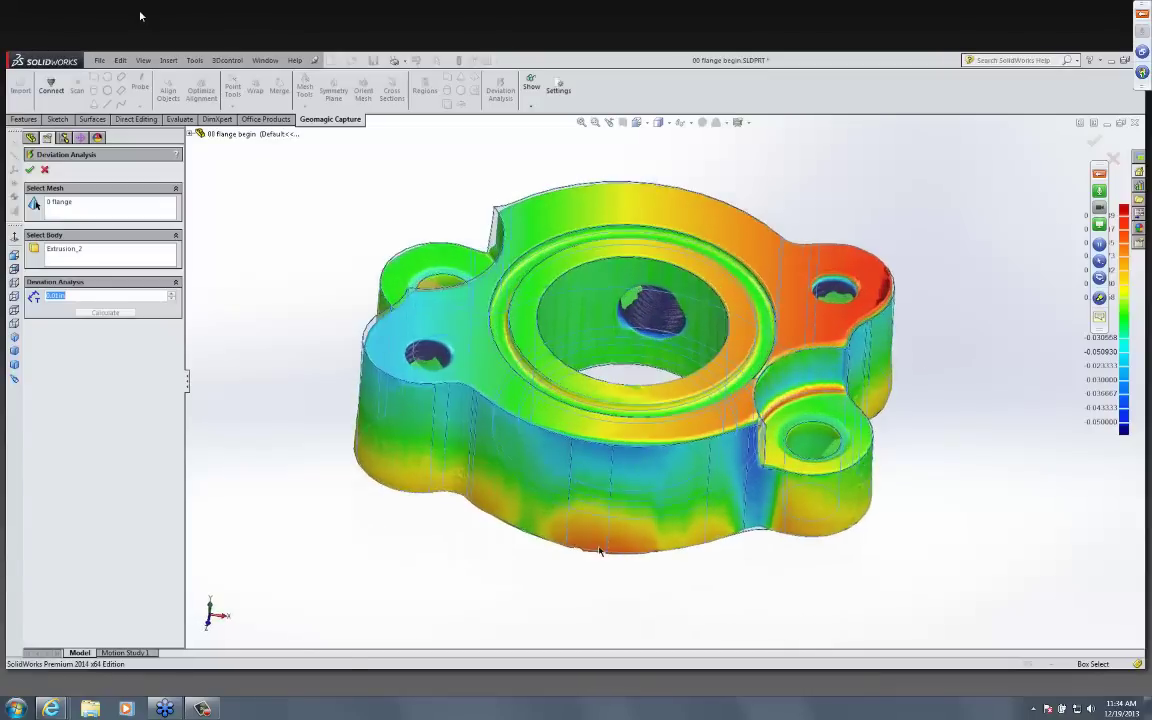
{"action": "scroll", "coordinate": [600, 551], "scroll_direction": "up", "scroll_amount": 4}
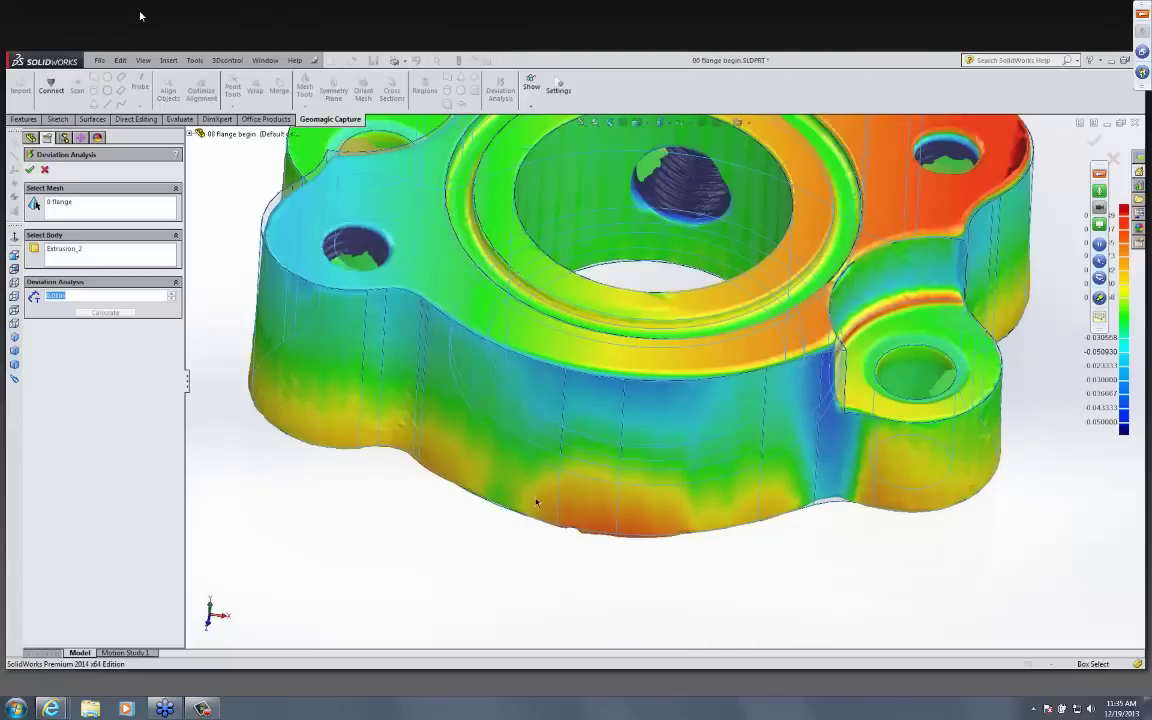
{"action": "scroll", "coordinate": [635, 490], "scroll_direction": "down", "scroll_amount": 5}
{"action": "middle_click_drag", "start_coordinate": [672, 490], "coordinate": [535, 432]}
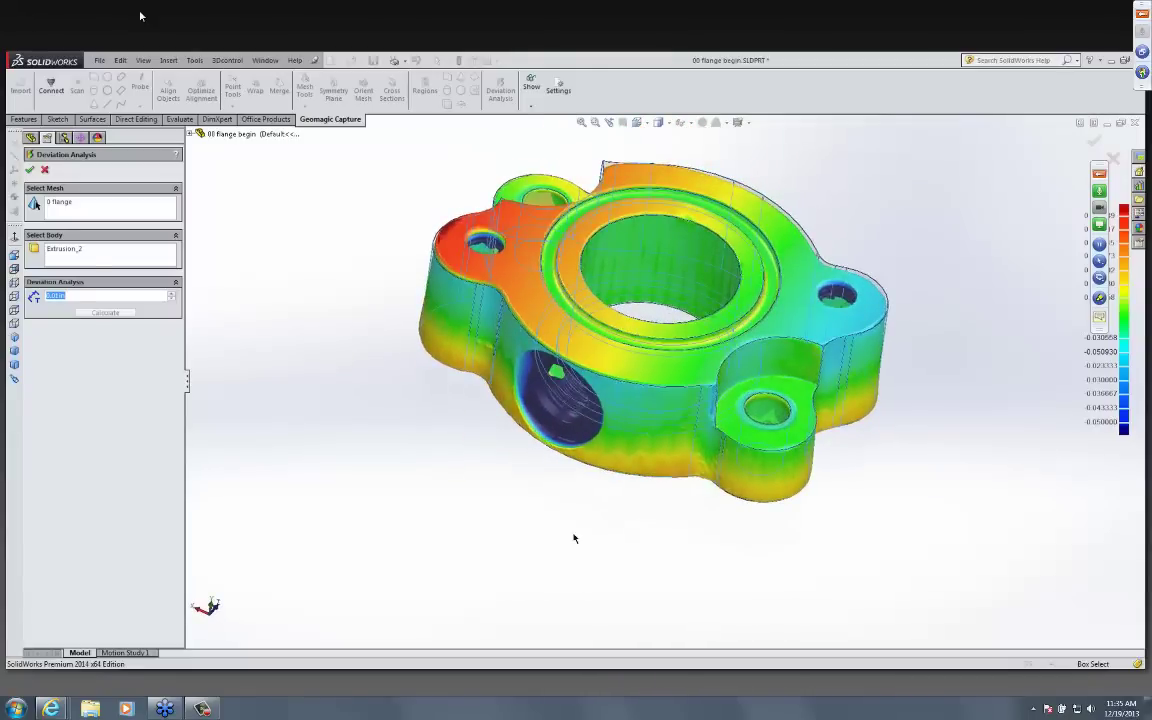
{"action": "middle_click_drag", "start_coordinate": [586, 496], "coordinate": [545, 476]}
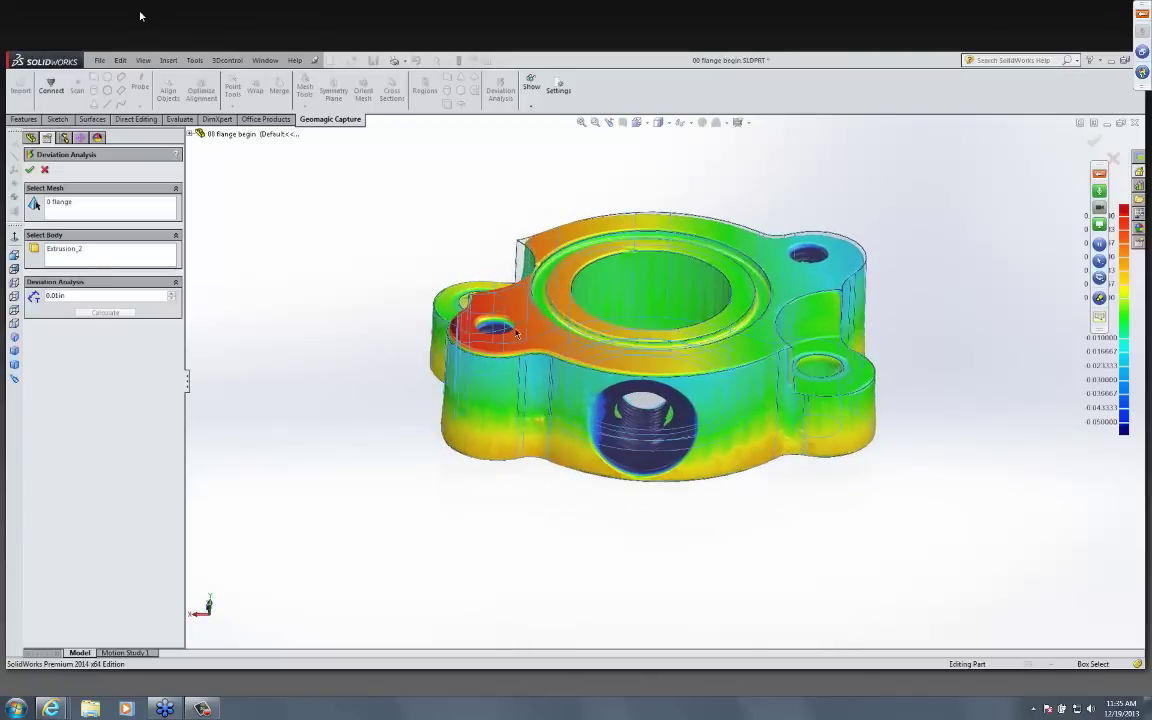
{"action": "middle_click_drag", "start_coordinate": [753, 599], "coordinate": [977, 463]}
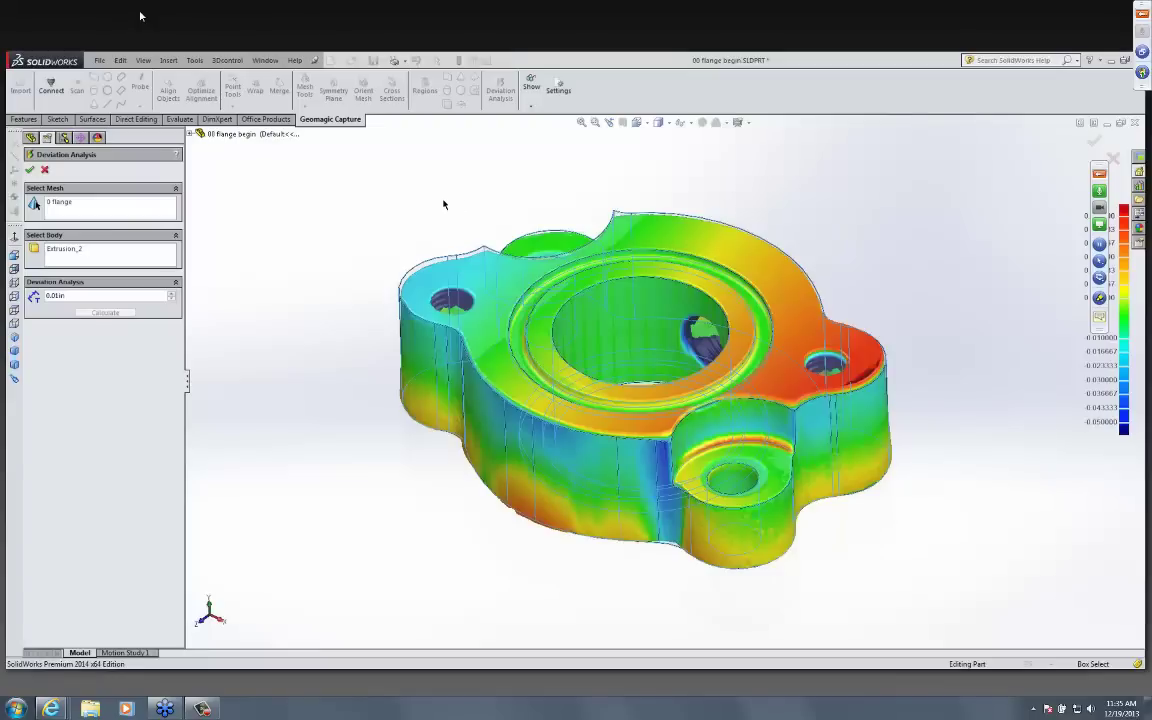
{"action": "left_click", "coordinate": [31, 171]}
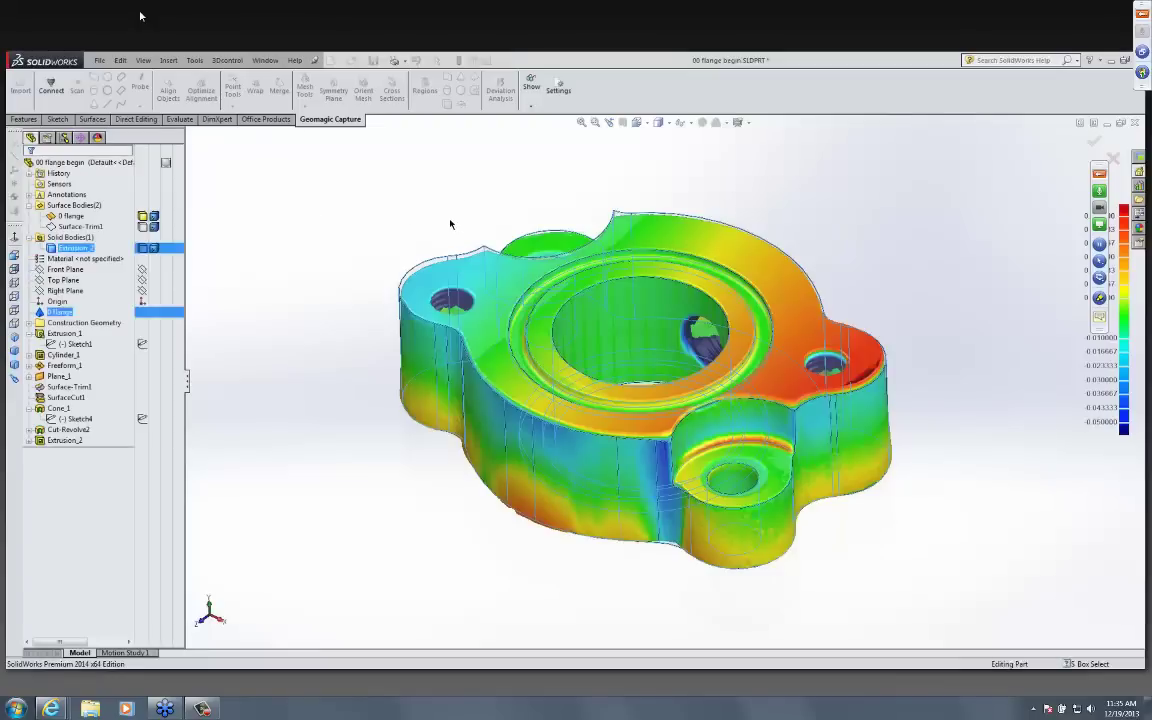
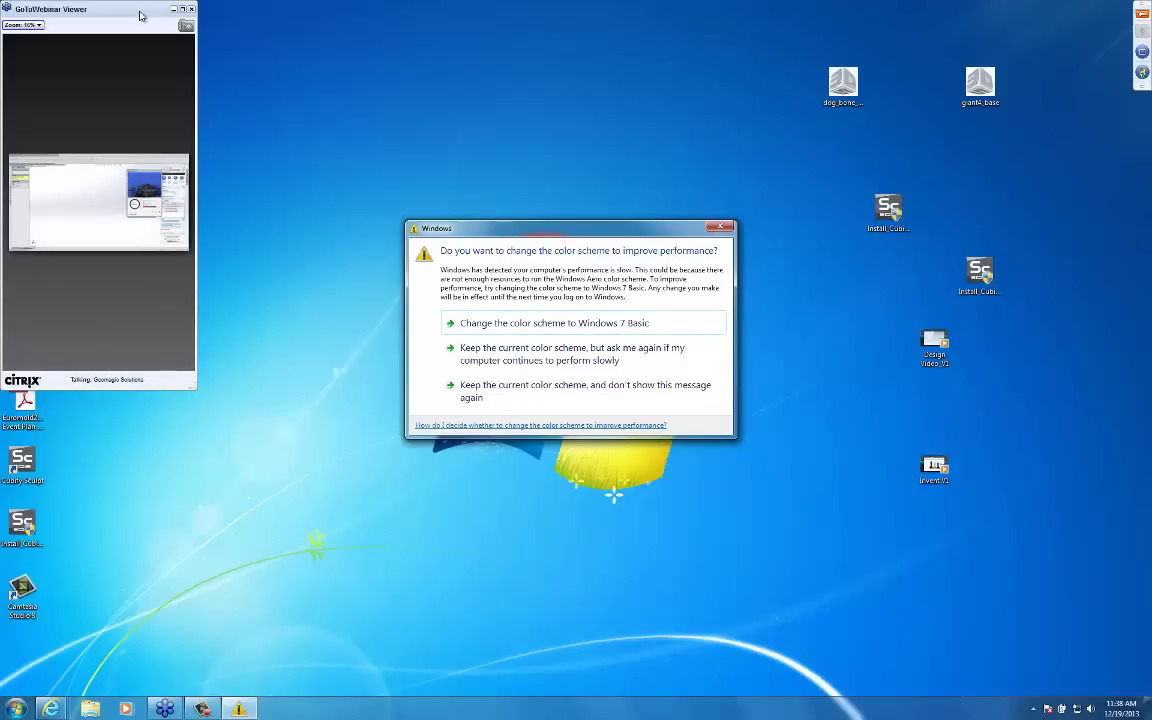
- Dismiss the Windows colour-scheme warning and maximize the GoToWebinar Viewer showing the SolidWorks scan and webcam
{"action": "key", "text": "Escape"}
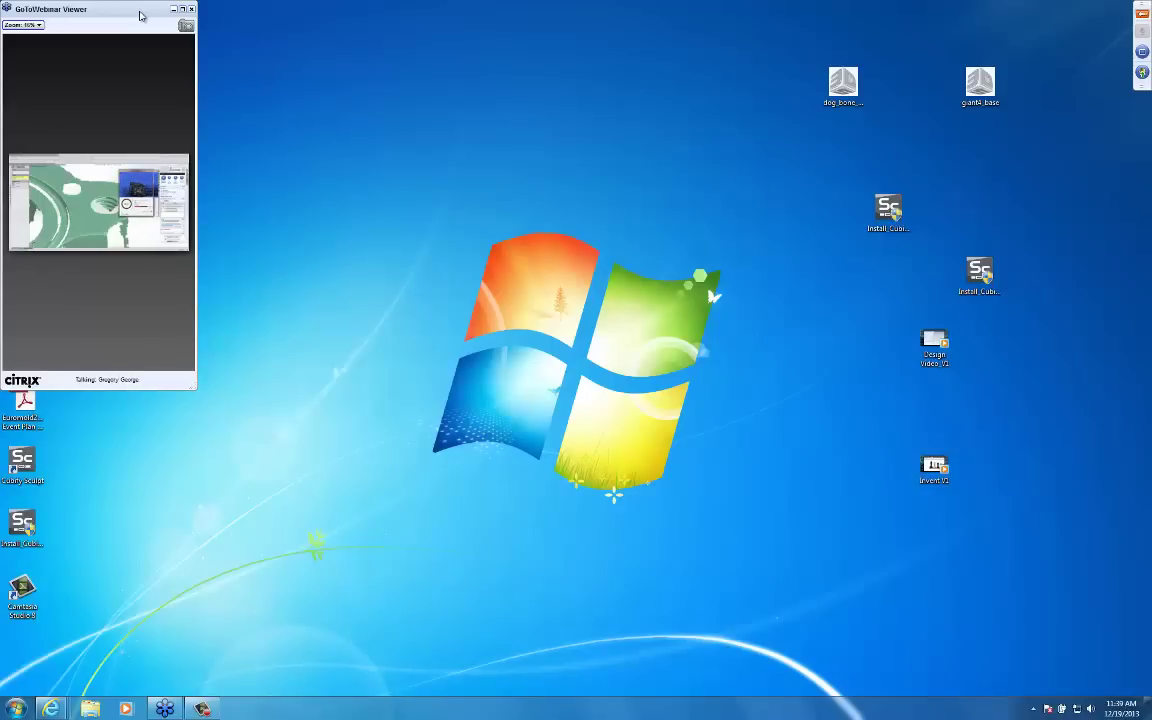
{"action": "double_click", "coordinate": [140, 9]}
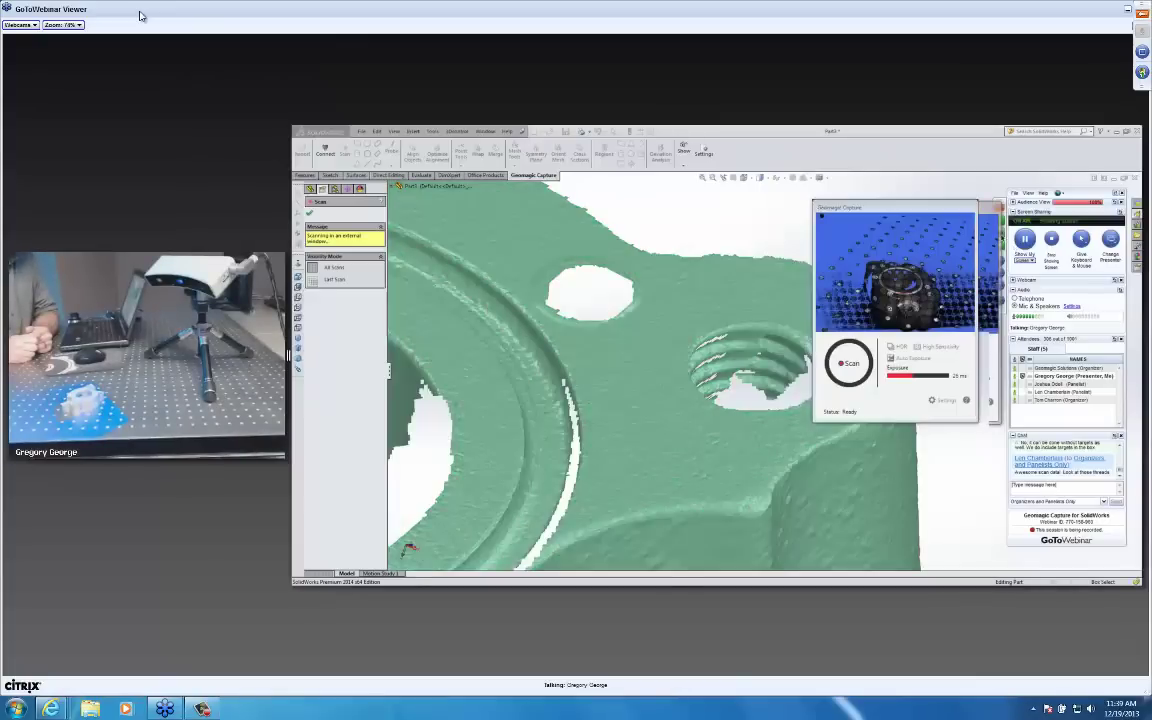